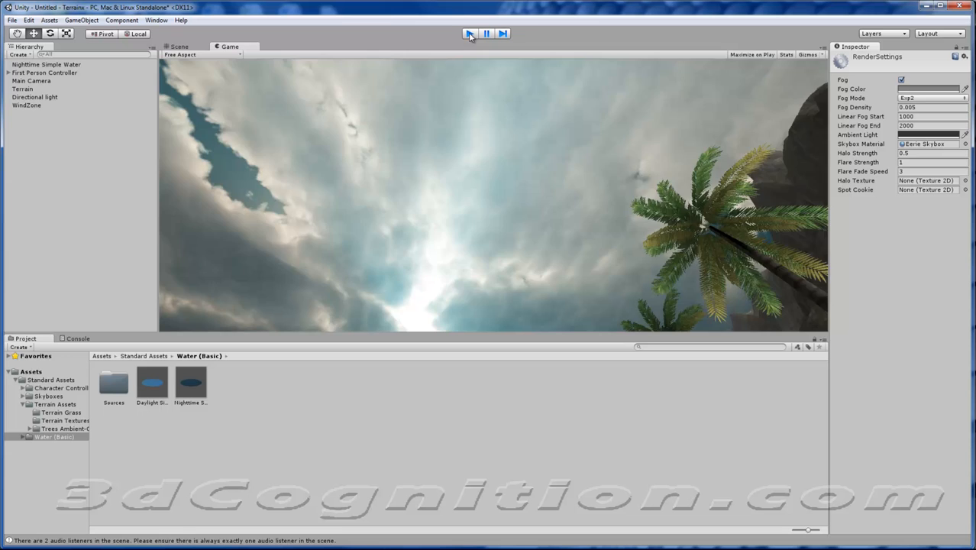
Stop the game preview, save the project, and save the current scene as scene1.
left_click(469, 33)
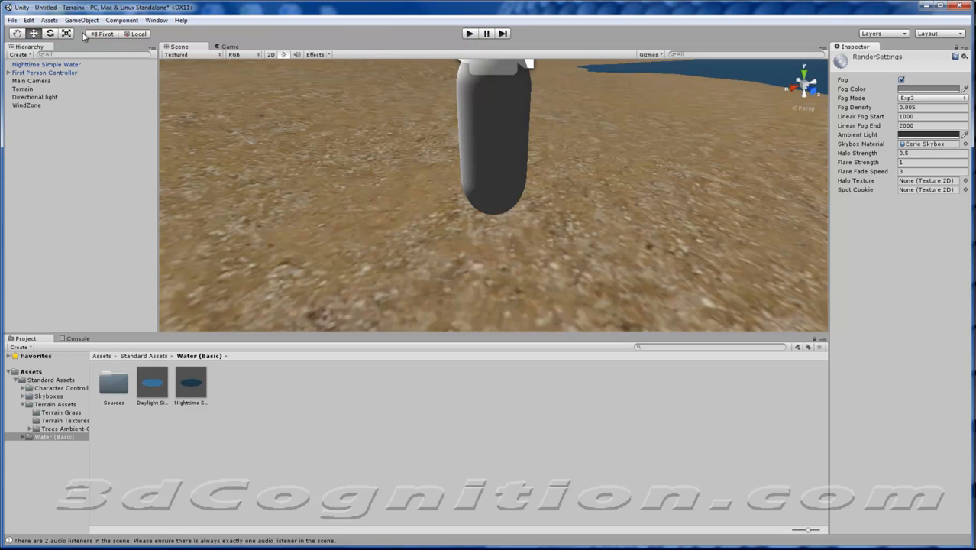
left_click(12, 21)
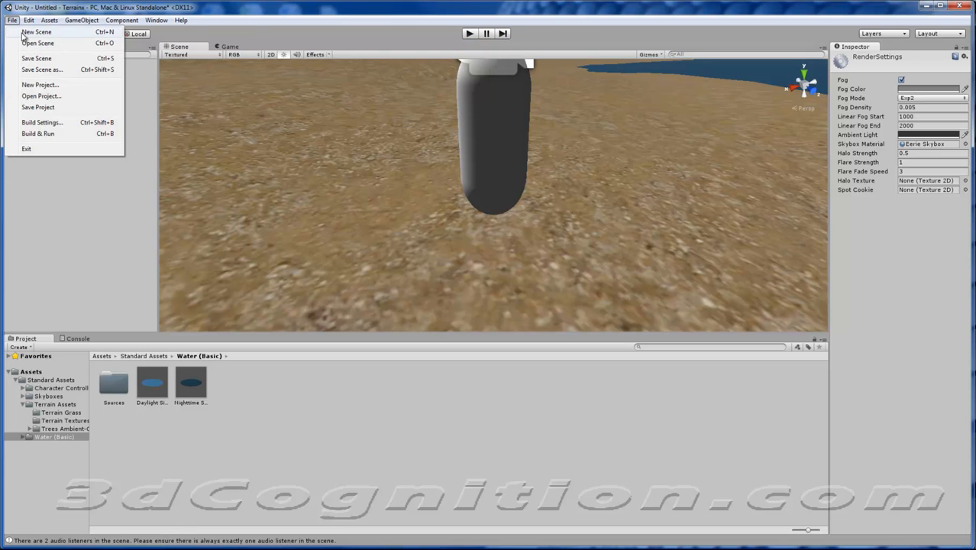
left_click(38, 107)
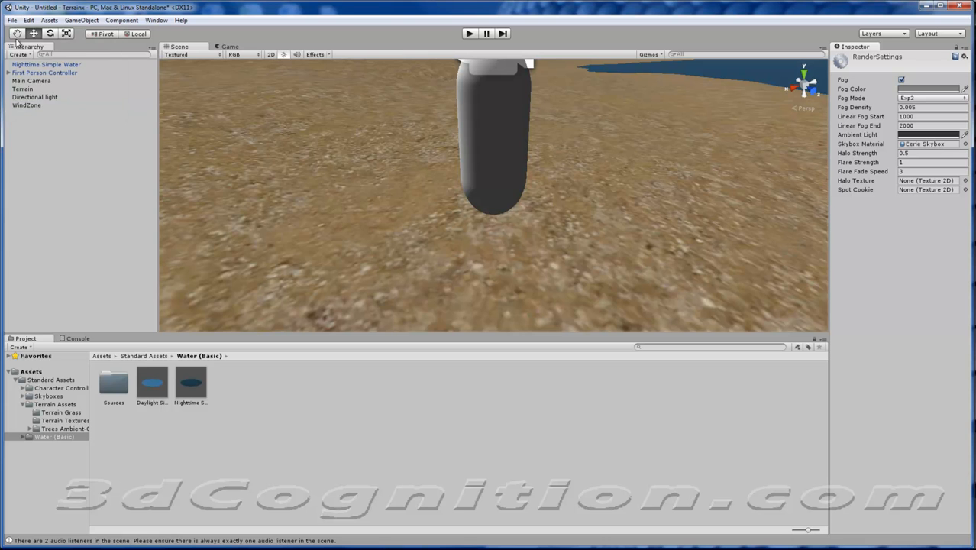
left_click(11, 20)
left_click(37, 58)
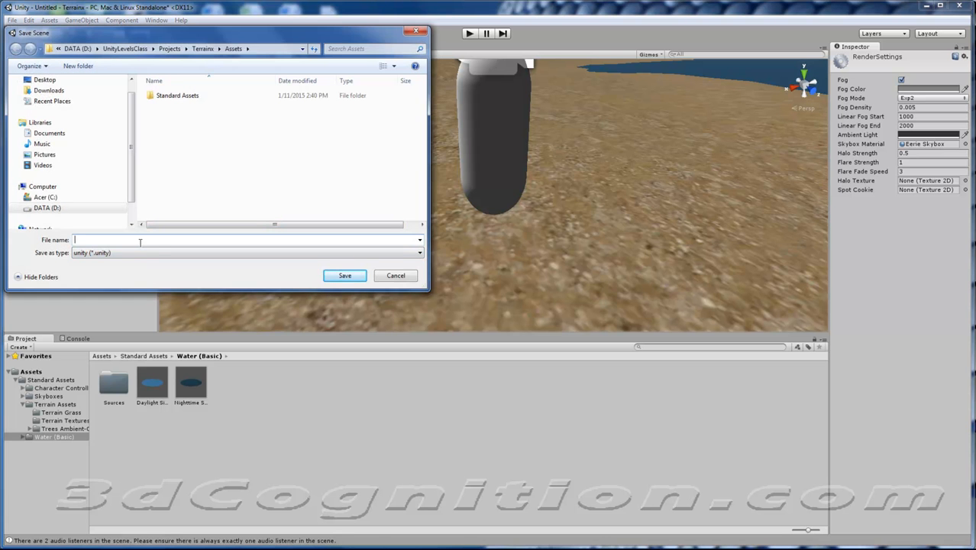
type("scene1")
key("Return")
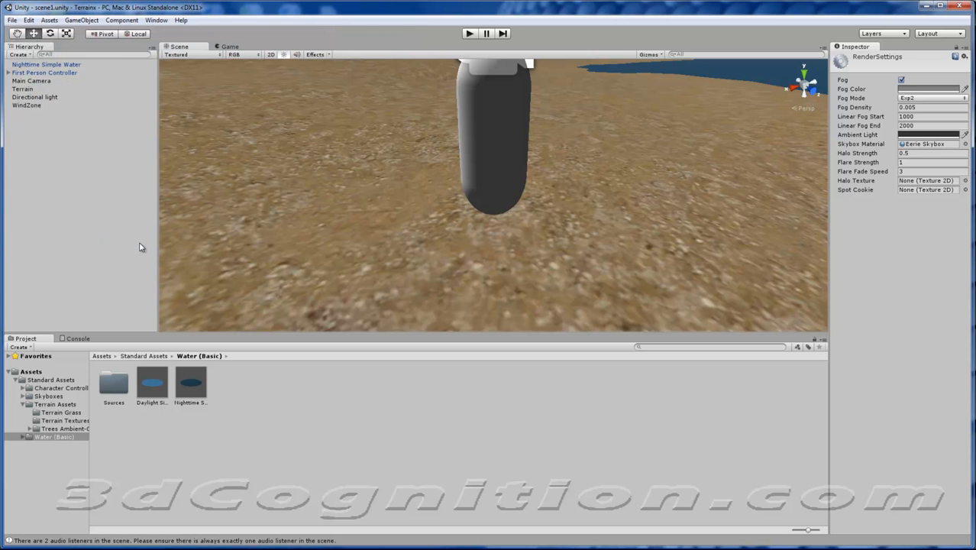
Start a new project and set its location to a new folder named TerrainY inside the Projects folder.
left_click(11, 20)
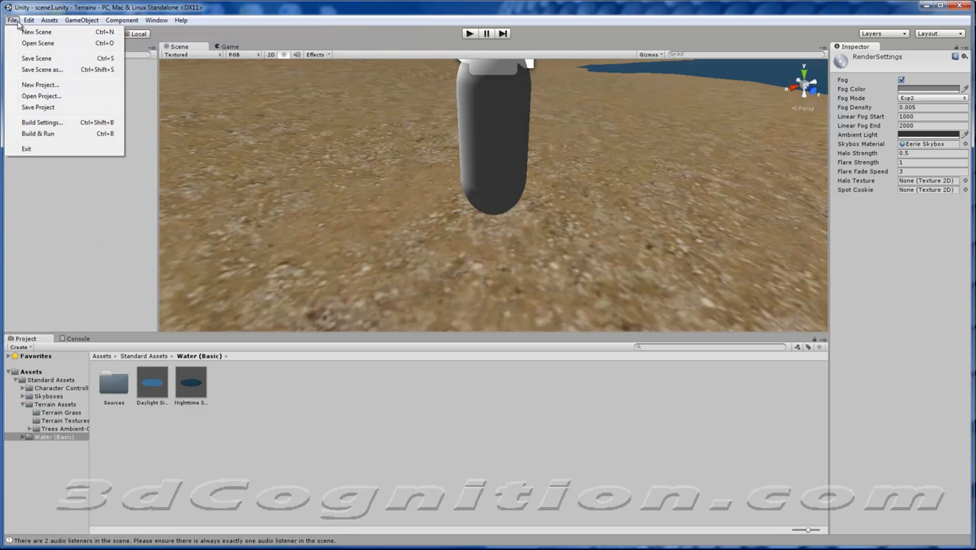
left_click(39, 83)
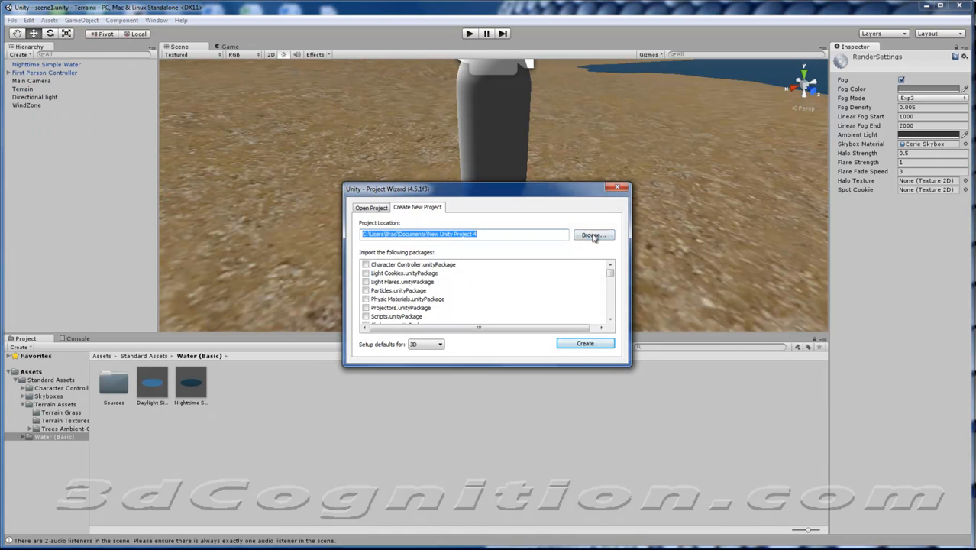
left_click(590, 234)
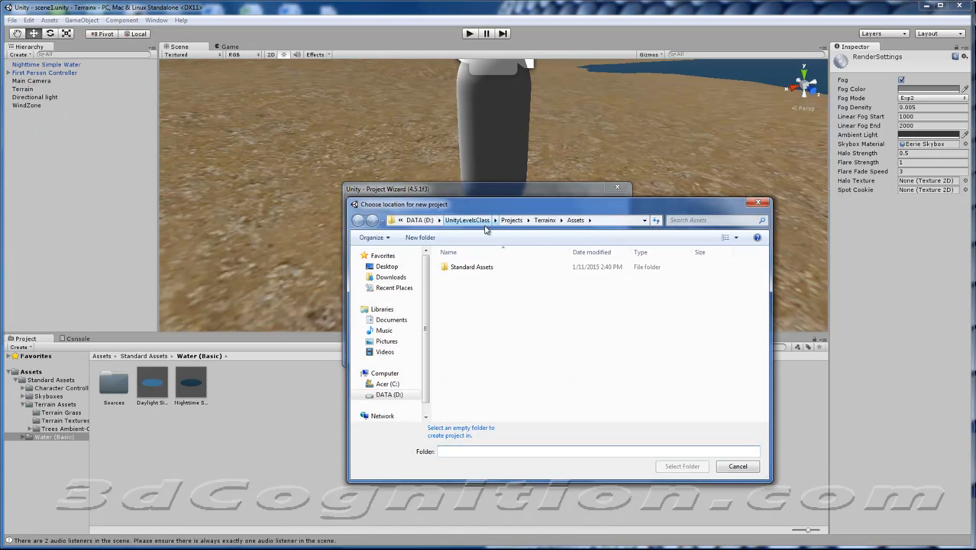
left_click(512, 220)
left_click(420, 237)
type("T")
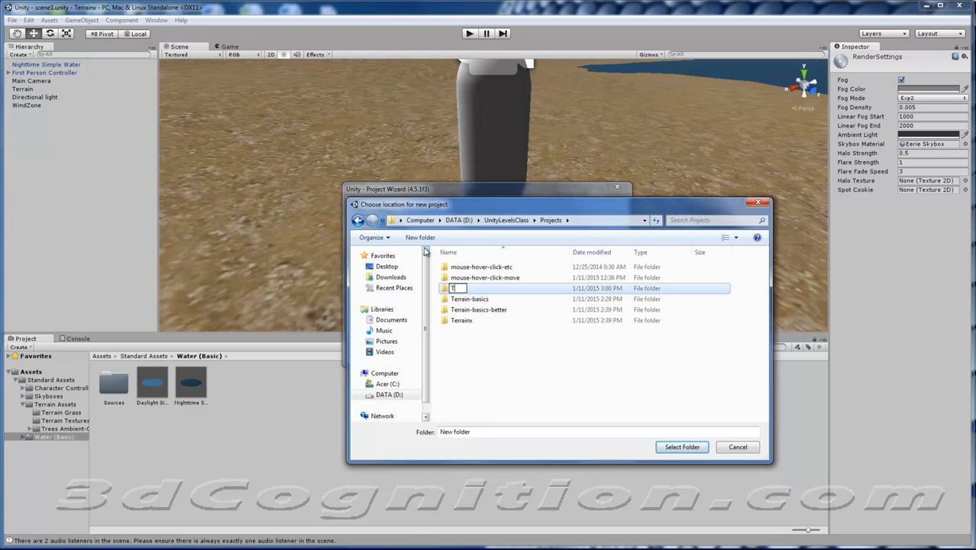
type("errainY")
left_click(462, 298)
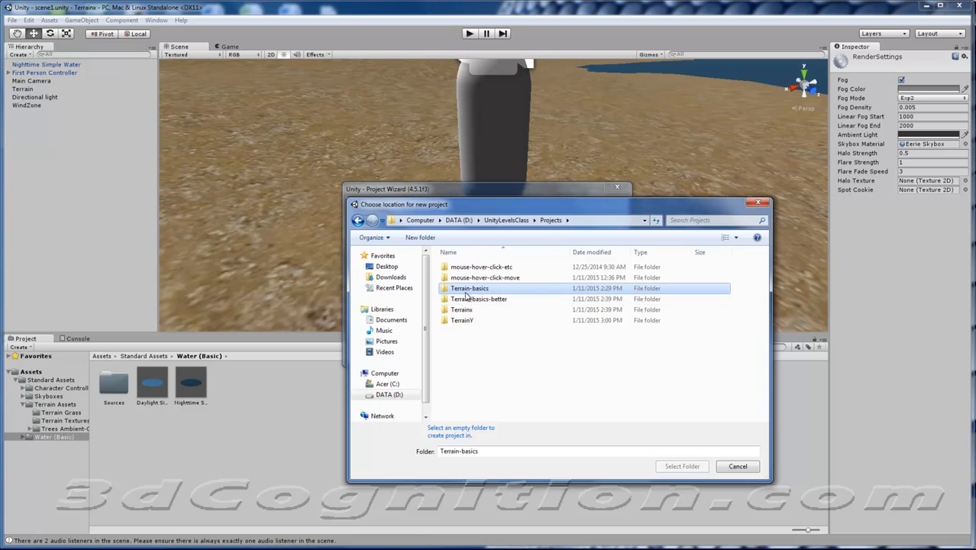
left_click(463, 321)
left_click(682, 465)
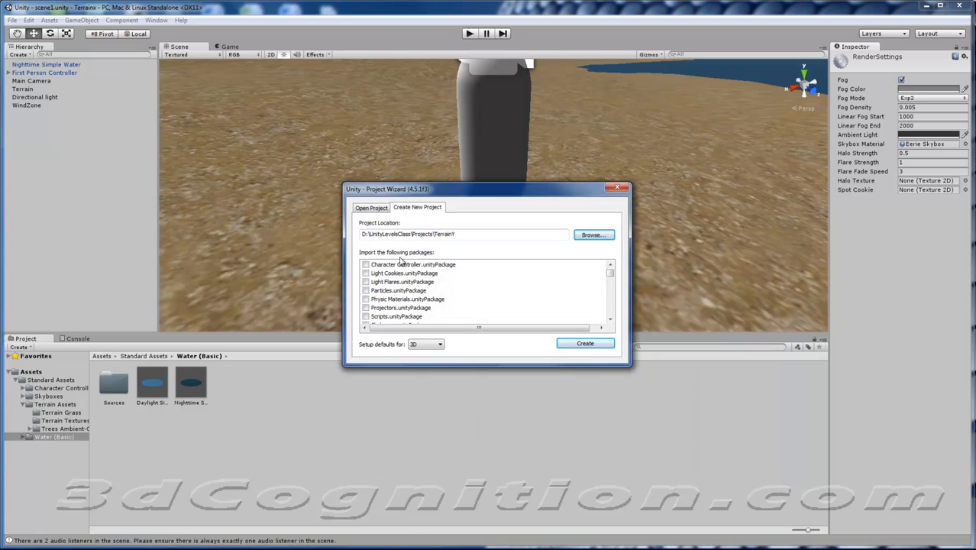
Include the Character Controller, Terrain Assets and Water (Basic) packages and create the new project.
mouse_move(382, 235)
left_mouse_down()
mouse_move(466, 235)
mouse_move(395, 235)
left_mouse_up()
left_click(472, 233)
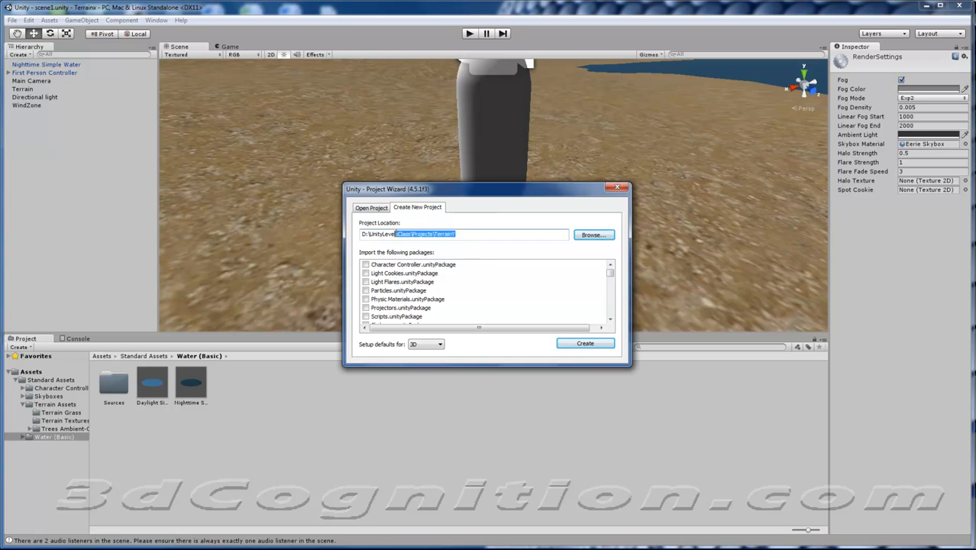
left_click(365, 265)
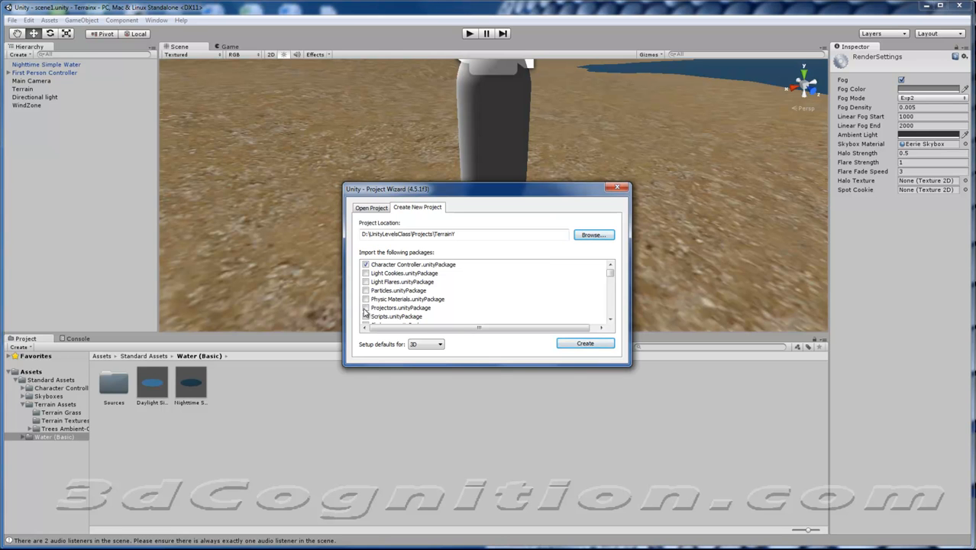
scroll(370, 309, "down", 1)
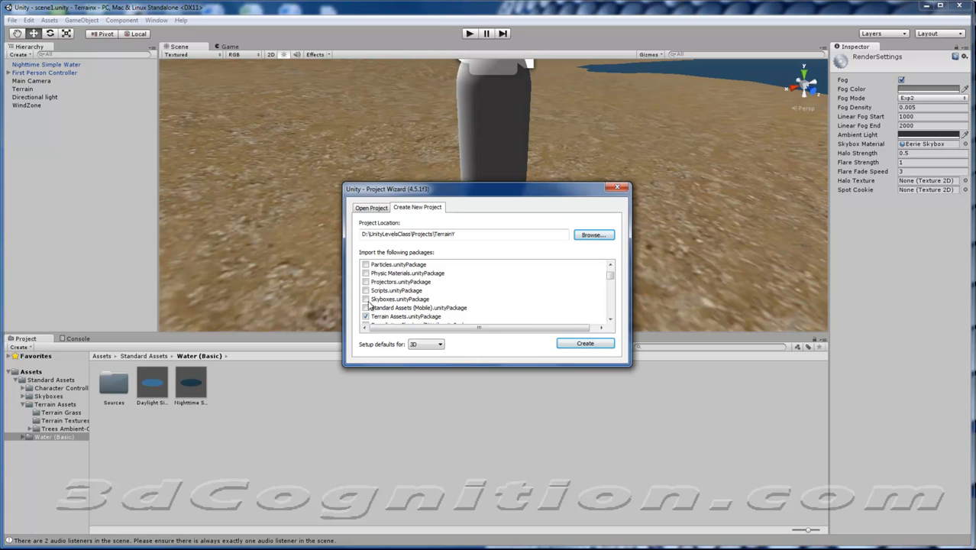
left_click_drag(610, 276, 610, 284)
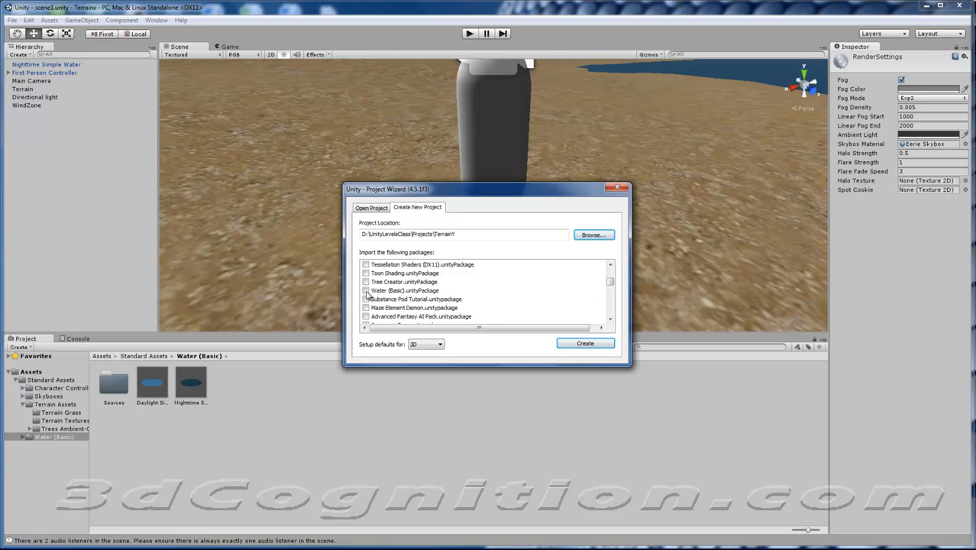
mouse_move(611, 286)
left_mouse_down()
mouse_move(611, 308)
mouse_move(618, 260)
mouse_move(619, 284)
left_mouse_up()
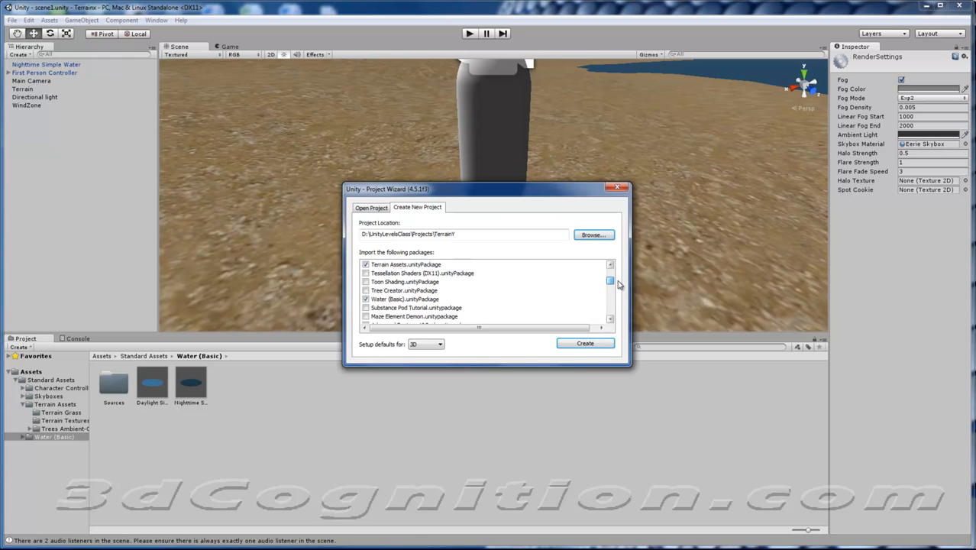
left_click(365, 291)
left_click(365, 291)
left_click(365, 290)
left_click(365, 299)
left_click(585, 343)
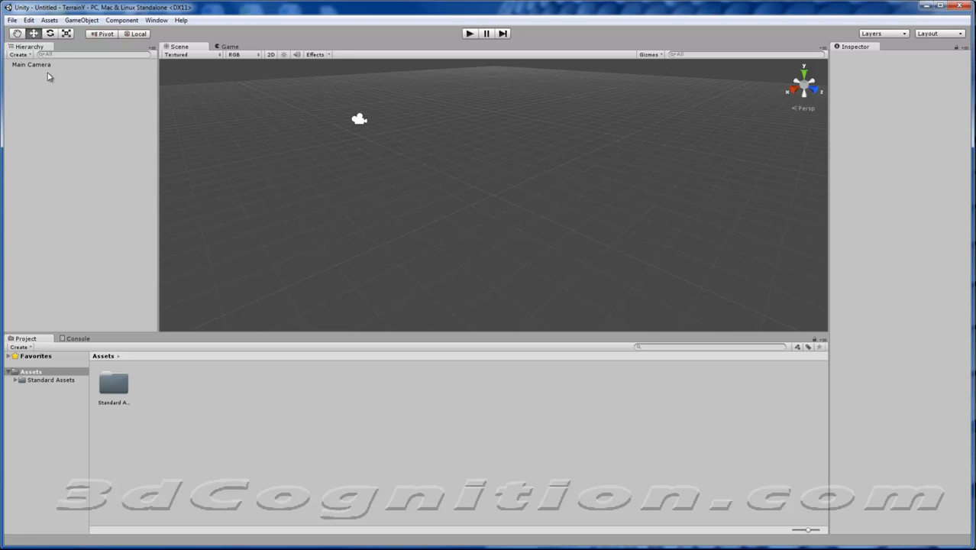
Add a Terrain object to the empty scene and bring most of its surface into view.
left_click(79, 20)
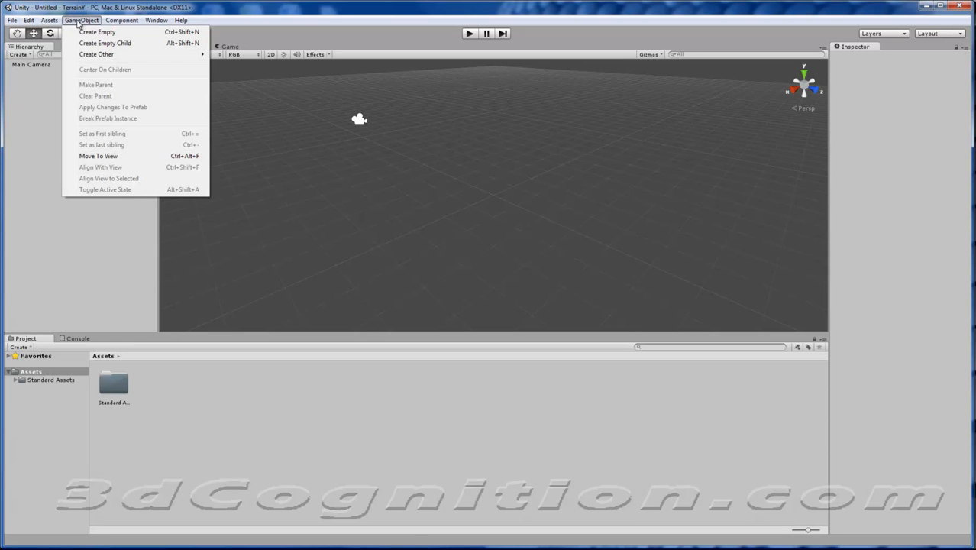
mouse_move(87, 56)
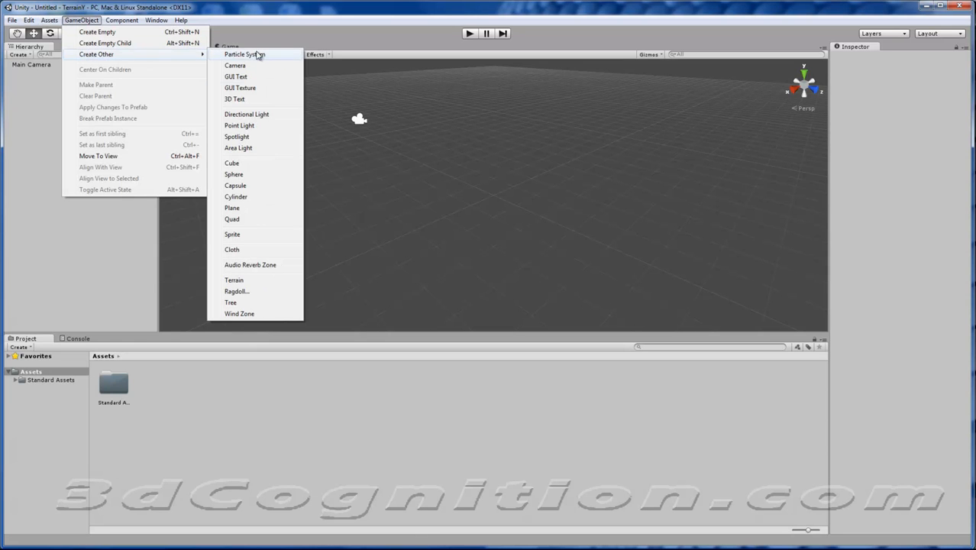
left_click(237, 280)
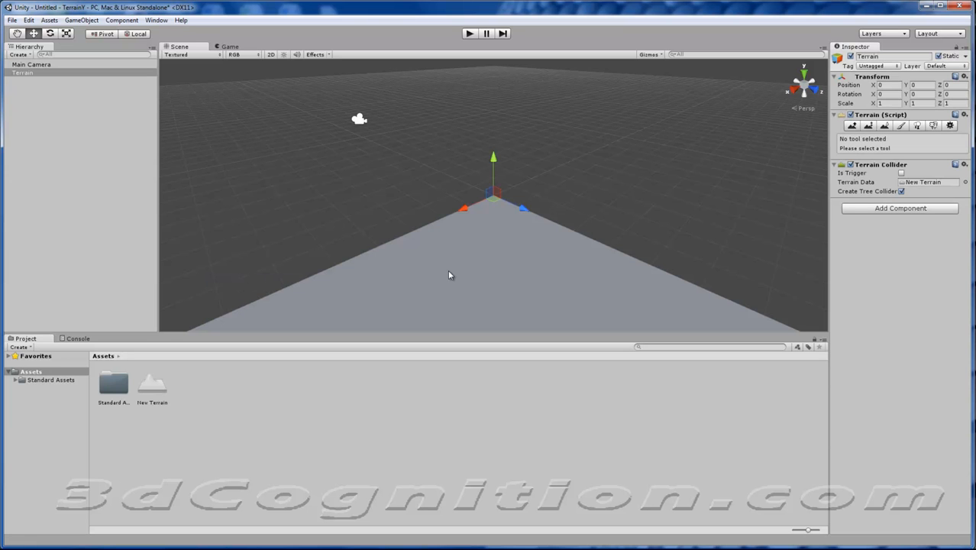
left_click(34, 73)
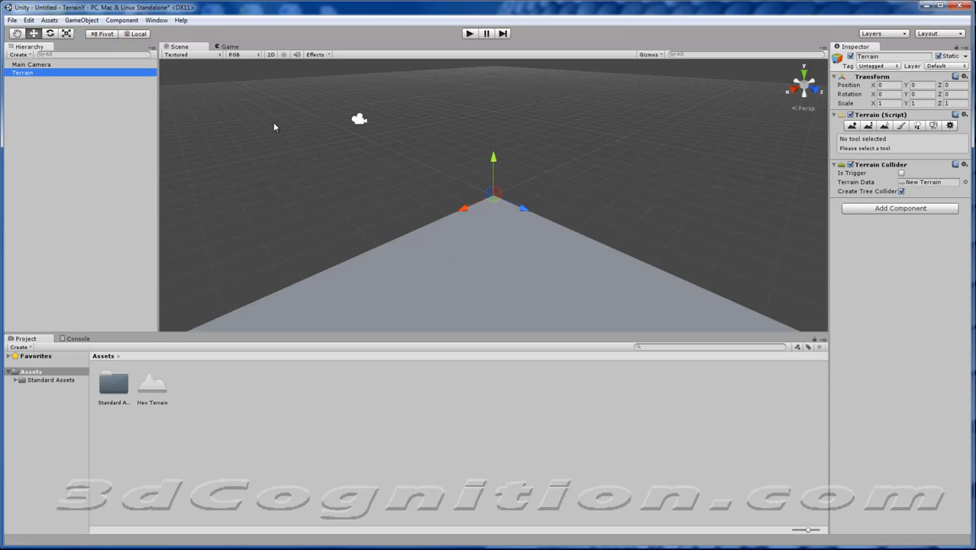
scroll(560, 275, "down", 5)
scroll(560, 303, "up", 2)
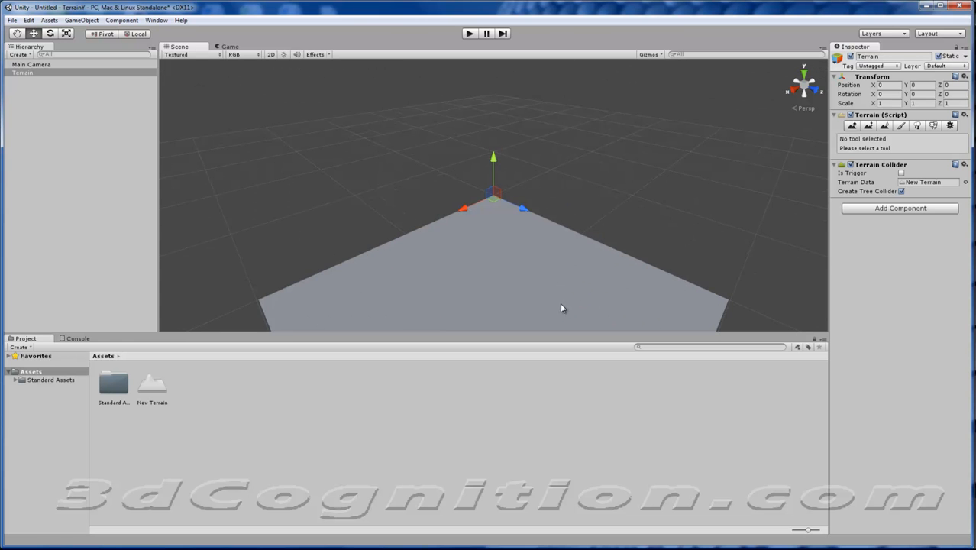
middle_click_drag(559, 303, 540, 231)
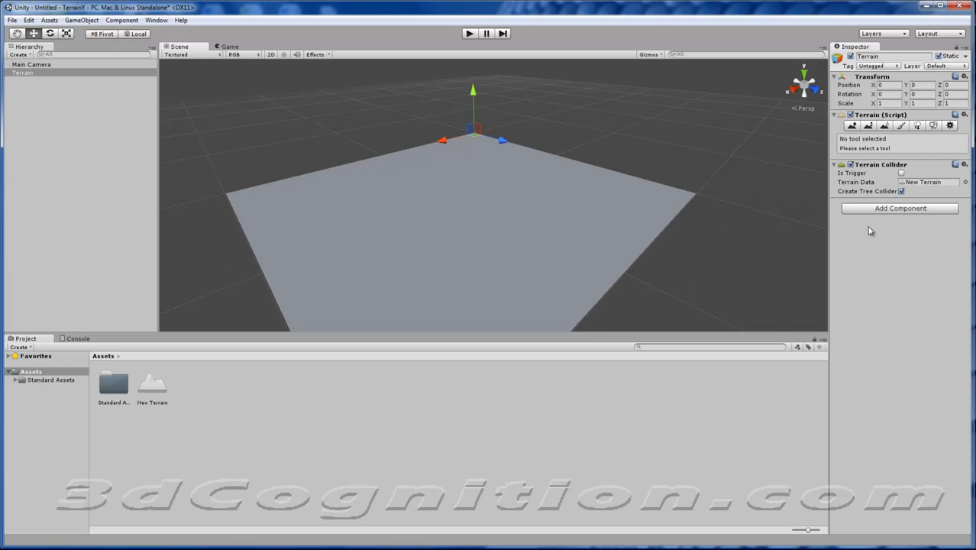
Review the terrain's width, length and height in its resolution settings.
left_click(950, 126)
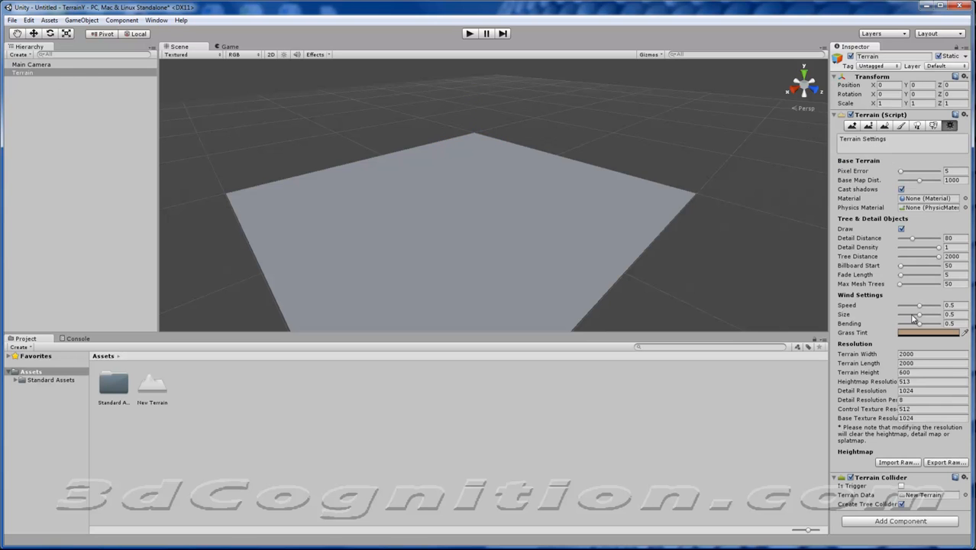
left_click(920, 356)
left_click(924, 363)
left_click(922, 373)
middle_click_drag(437, 205, 453, 213)
scroll(366, 221, "up", 3)
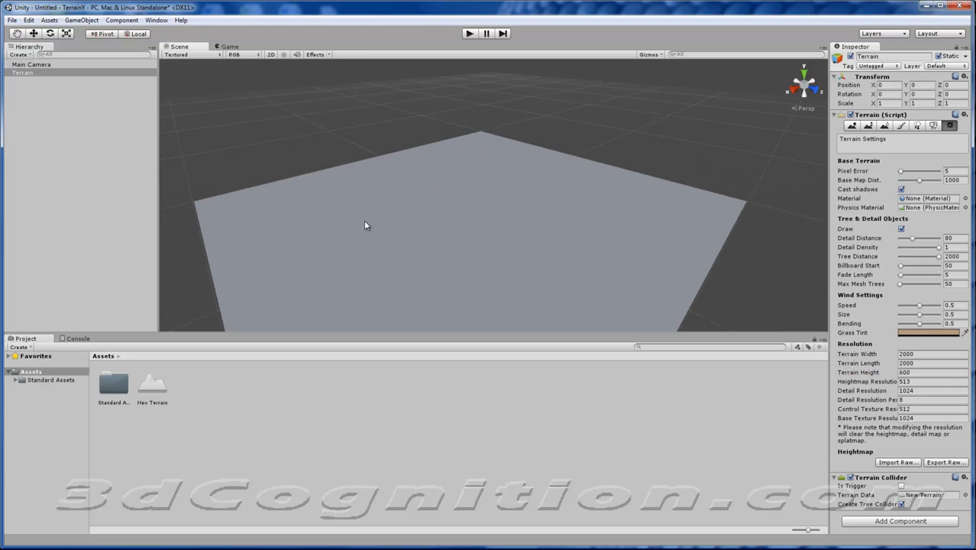
Raise a line of small bumps along one side of the terrain with the Raise / Lower Terrain tool.
left_click(852, 126)
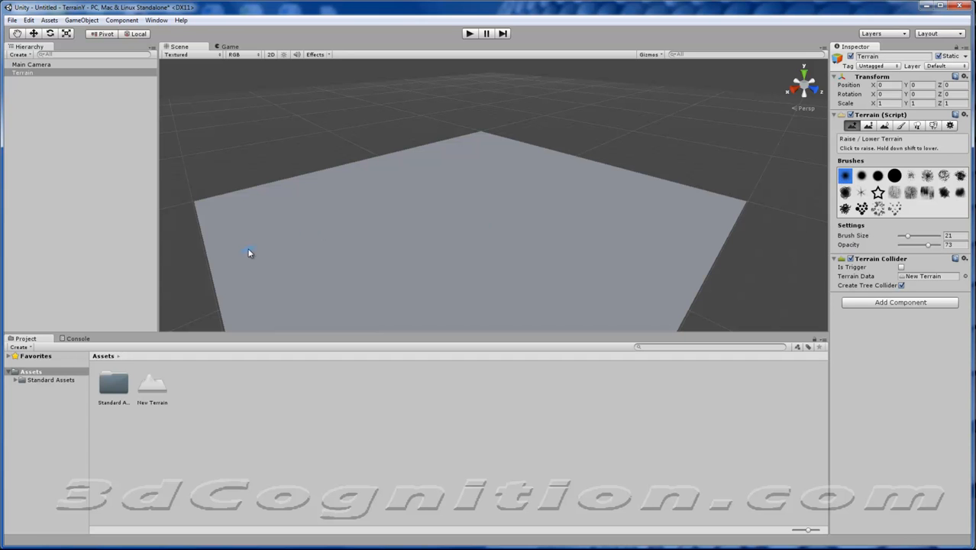
left_click_drag(249, 253, 255, 255)
left_click_drag(366, 182, 255, 262)
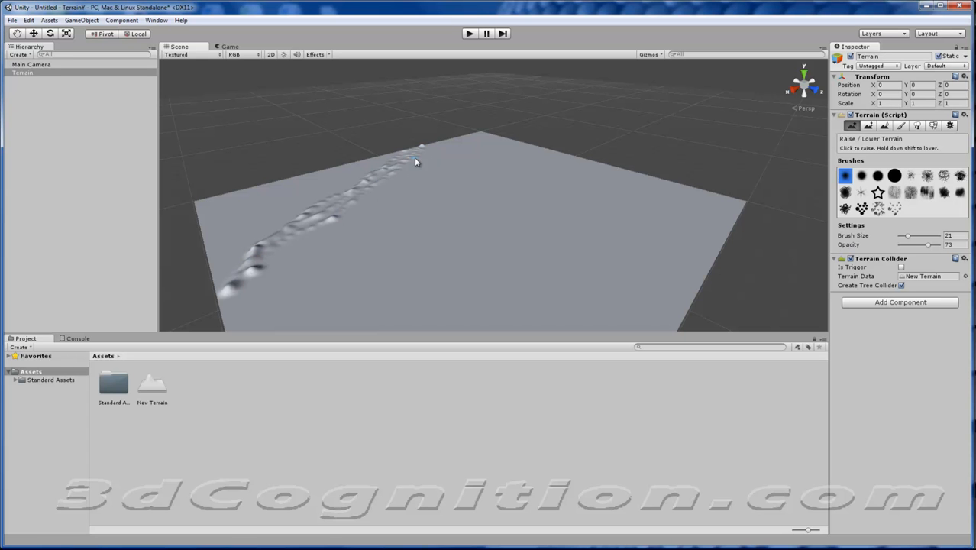
left_click_drag(396, 178, 404, 179)
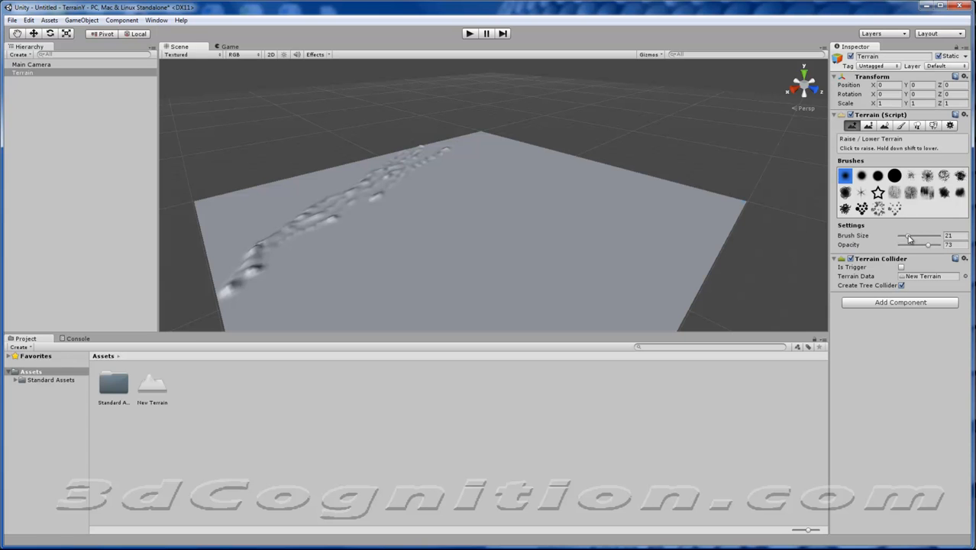
Set the brush size to 38 and build the line of bumps up into a wider ridge.
left_click_drag(909, 239, 912, 239)
left_click(351, 197)
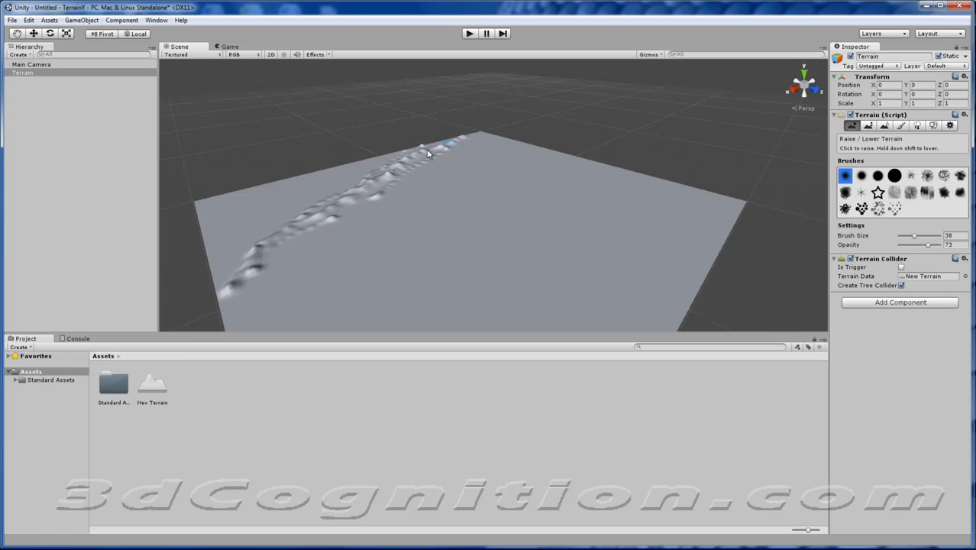
mouse_move(426, 149)
left_mouse_down()
mouse_move(294, 231)
mouse_move(247, 301)
left_mouse_up()
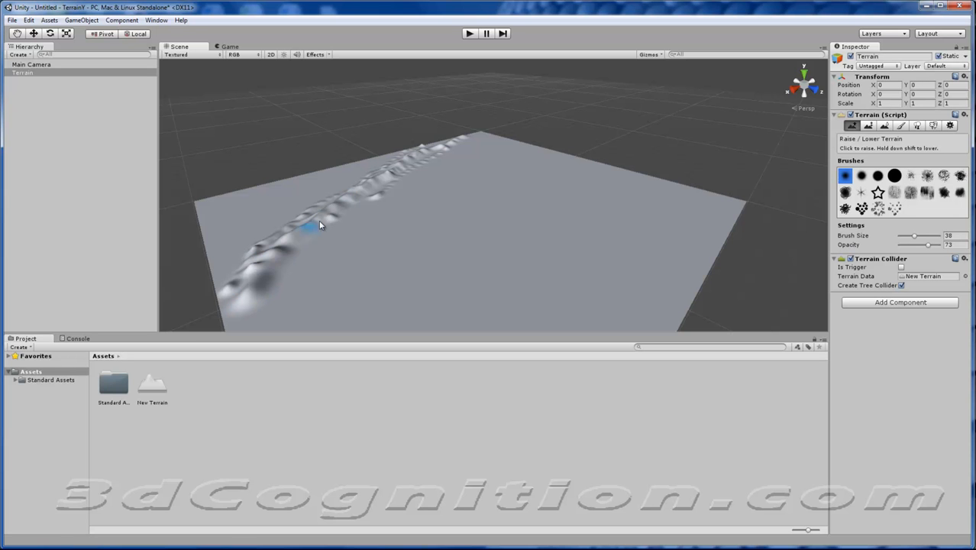
left_click_drag(349, 207, 380, 196)
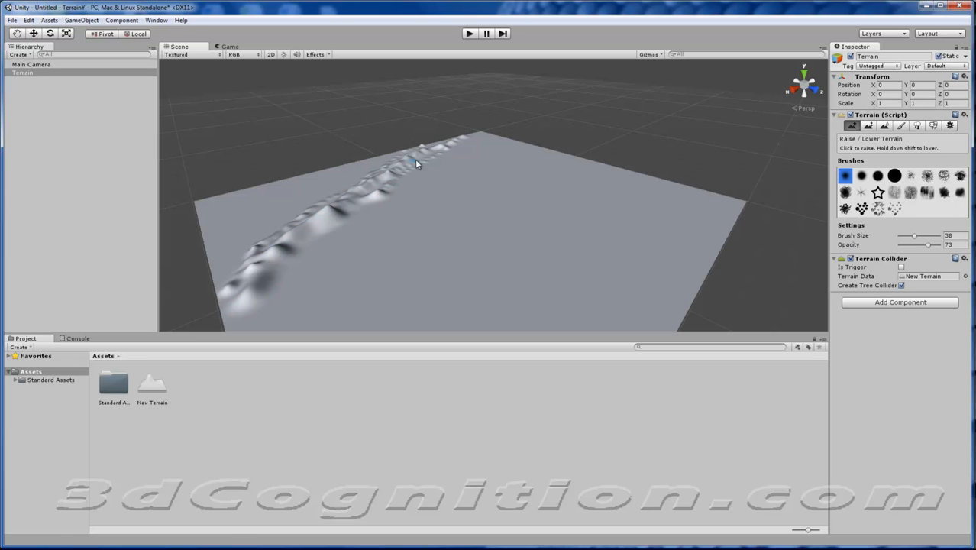
Set the brush size to 68 and opacity to 86, and raise larger mountains along the ridge.
left_click_drag(916, 237, 933, 245)
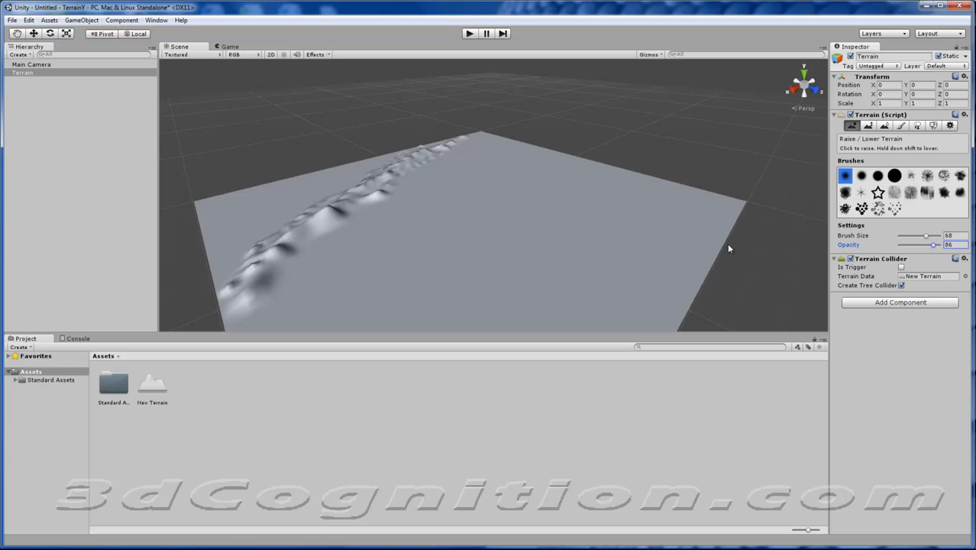
mouse_move(403, 157)
left_mouse_down()
mouse_move(457, 148)
mouse_move(392, 163)
mouse_move(342, 192)
mouse_move(286, 227)
mouse_move(246, 277)
mouse_move(285, 210)
mouse_move(340, 206)
mouse_move(372, 185)
mouse_move(389, 191)
left_mouse_up()
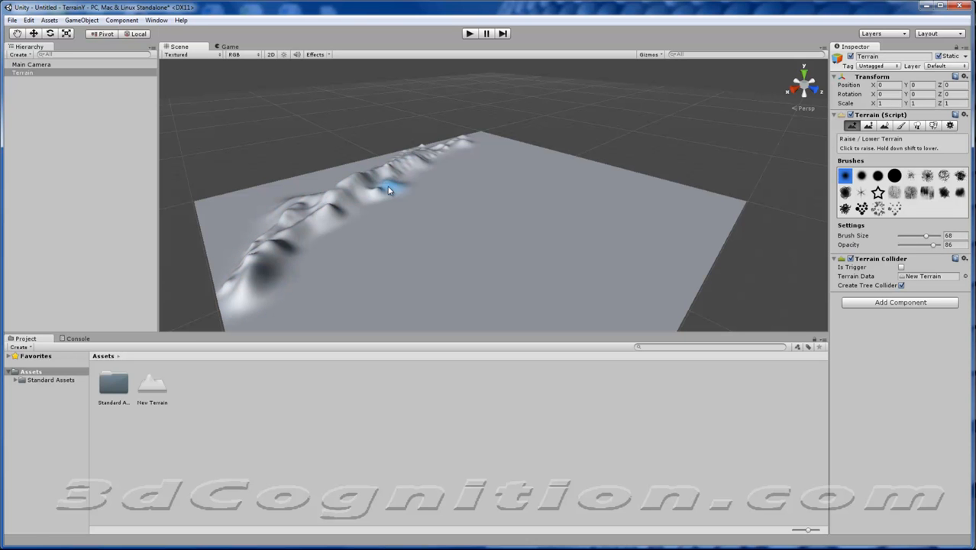
mouse_move(346, 215)
left_mouse_down()
mouse_move(316, 211)
mouse_move(309, 196)
mouse_move(342, 192)
mouse_move(289, 213)
mouse_move(370, 223)
mouse_move(251, 220)
mouse_move(265, 198)
mouse_move(387, 187)
left_mouse_up()
mouse_move(527, 156)
left_mouse_down()
mouse_move(577, 164)
mouse_move(553, 159)
mouse_move(538, 135)
mouse_move(534, 164)
mouse_move(540, 138)
mouse_move(571, 159)
mouse_move(535, 220)
mouse_move(568, 160)
mouse_move(462, 214)
mouse_move(407, 199)
left_mouse_up()
scroll(407, 198, "up", 3)
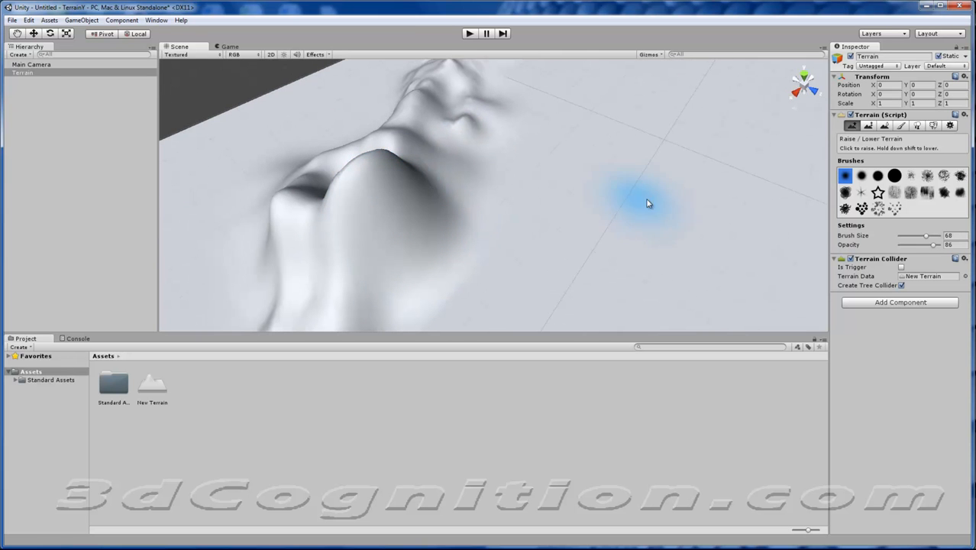
Flatten the largest mountain into a plateau with Paint Height at 100, and lower its centre into a crater.
left_click(869, 126)
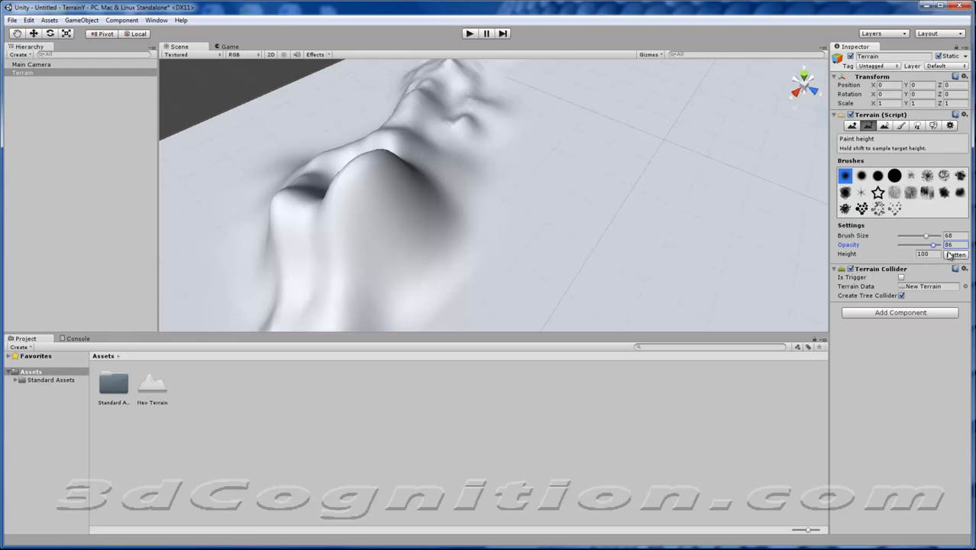
mouse_move(386, 164)
left_mouse_down()
mouse_move(340, 187)
mouse_move(333, 212)
mouse_move(388, 166)
mouse_move(349, 212)
mouse_move(405, 148)
mouse_move(366, 218)
mouse_move(334, 203)
mouse_move(416, 107)
mouse_move(410, 149)
left_mouse_up()
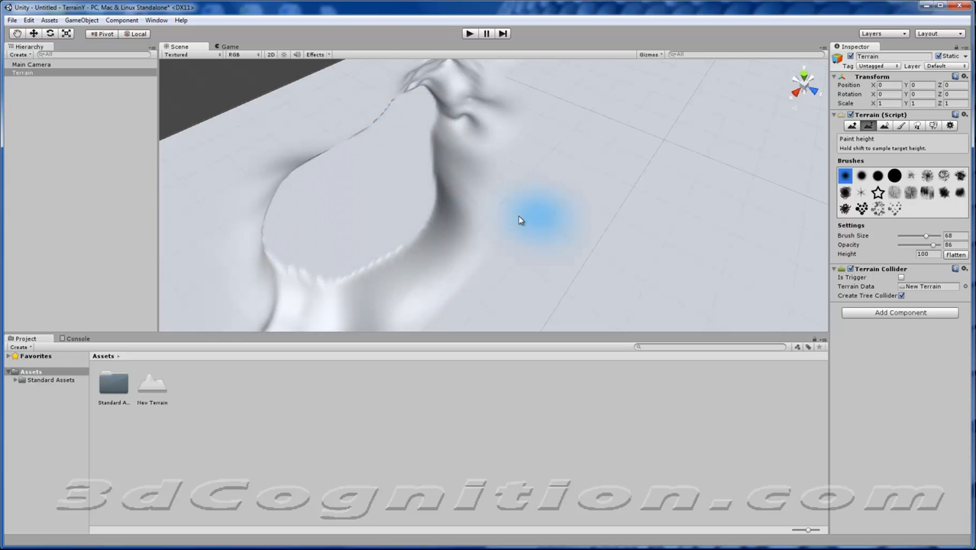
left_click(852, 126)
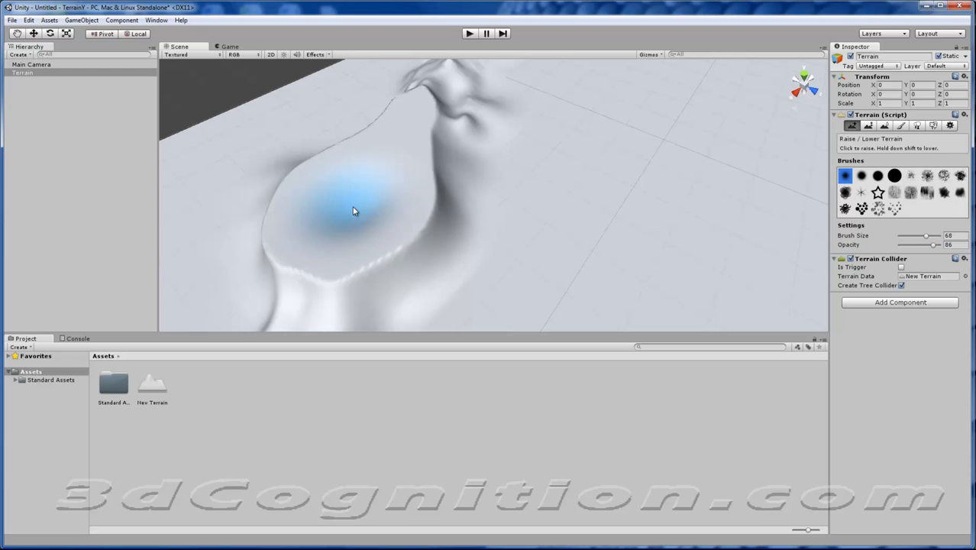
mouse_move(342, 220)
left_mouse_down()
mouse_move(381, 204)
mouse_move(305, 221)
mouse_move(343, 249)
mouse_move(328, 248)
mouse_move(343, 209)
left_mouse_up()
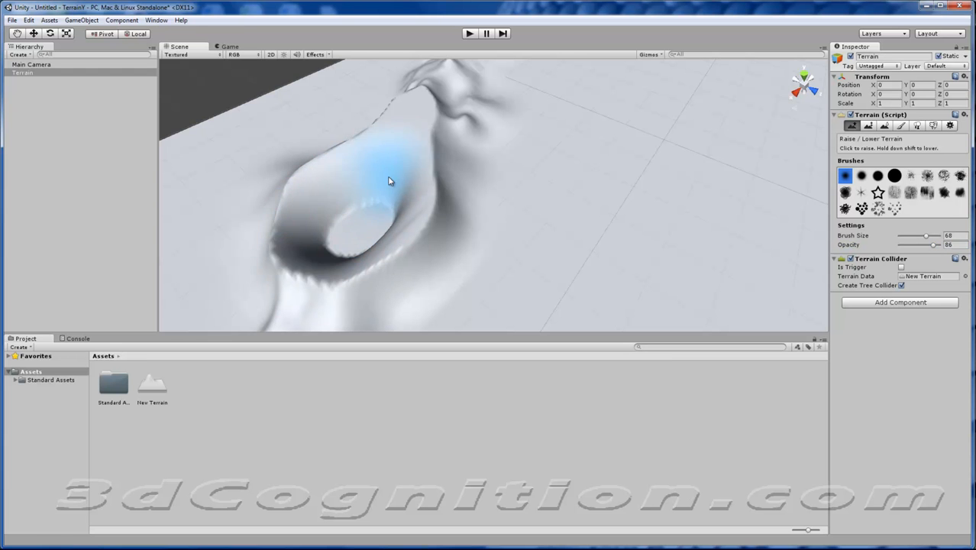
mouse_move(394, 175)
left_mouse_down()
mouse_move(401, 209)
mouse_move(399, 191)
mouse_move(373, 171)
mouse_move(321, 213)
left_mouse_up()
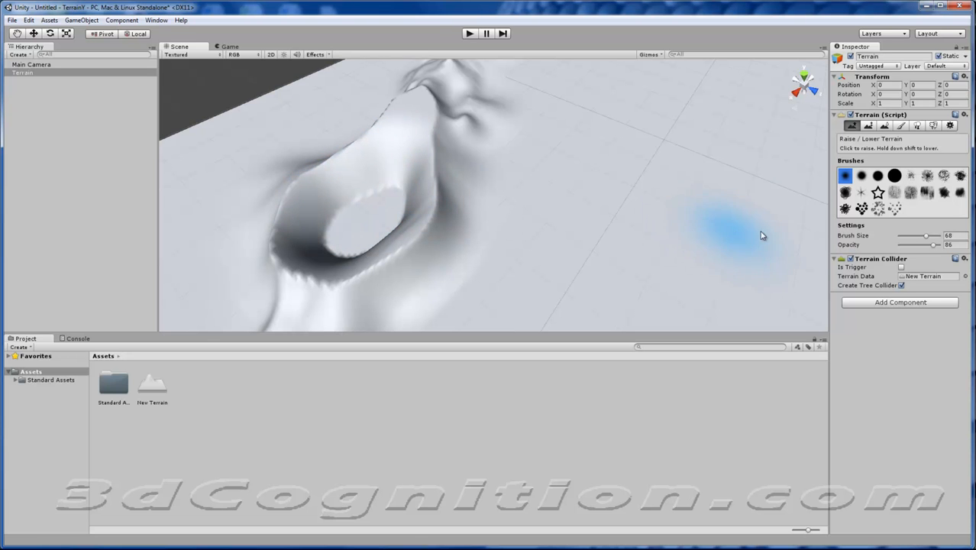
Roughen the crater and the near end of the ridge with the spiky, star-shaped splatter brush at size 68 and opacity 86.
left_click(861, 193)
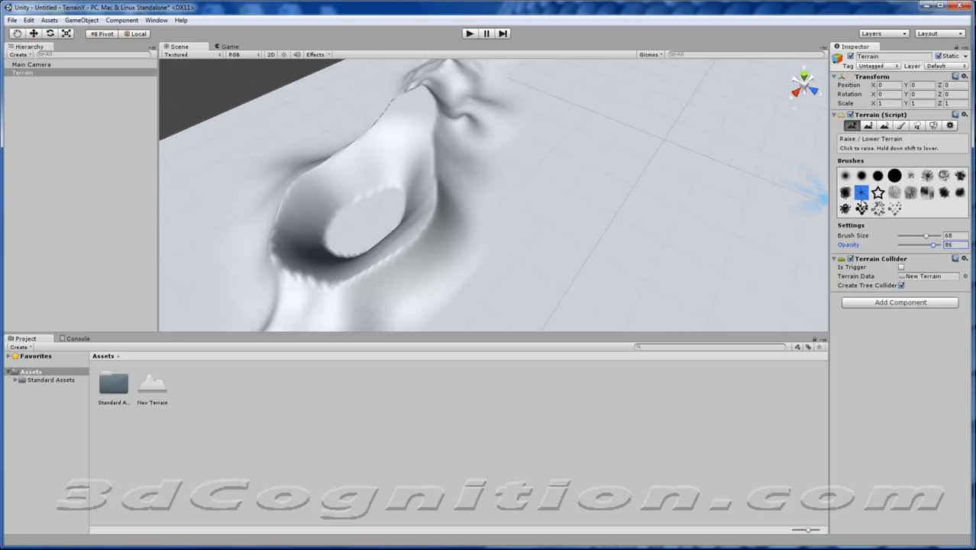
mouse_move(409, 197)
left_mouse_down()
mouse_move(405, 164)
mouse_move(340, 164)
mouse_move(266, 211)
mouse_move(276, 266)
mouse_move(458, 255)
mouse_move(412, 291)
left_mouse_up()
middle_click_drag(500, 92, 490, 156)
mouse_move(414, 196)
left_mouse_down()
mouse_move(484, 105)
mouse_move(495, 70)
mouse_move(384, 211)
mouse_move(414, 283)
left_mouse_up()
middle_click_drag(414, 284, 446, 232)
mouse_move(442, 235)
left_mouse_down()
mouse_move(388, 268)
mouse_move(381, 367)
left_mouse_up()
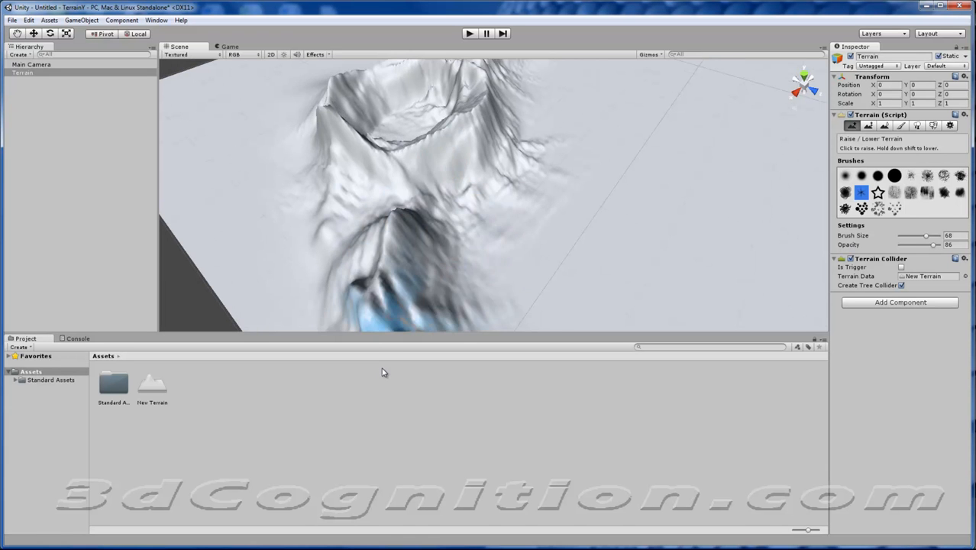
mouse_move(386, 315)
middle_mouse_down()
mouse_move(399, 240)
mouse_move(416, 268)
middle_mouse_up()
mouse_move(373, 218)
left_mouse_down()
mouse_move(286, 188)
mouse_move(388, 213)
left_mouse_up()
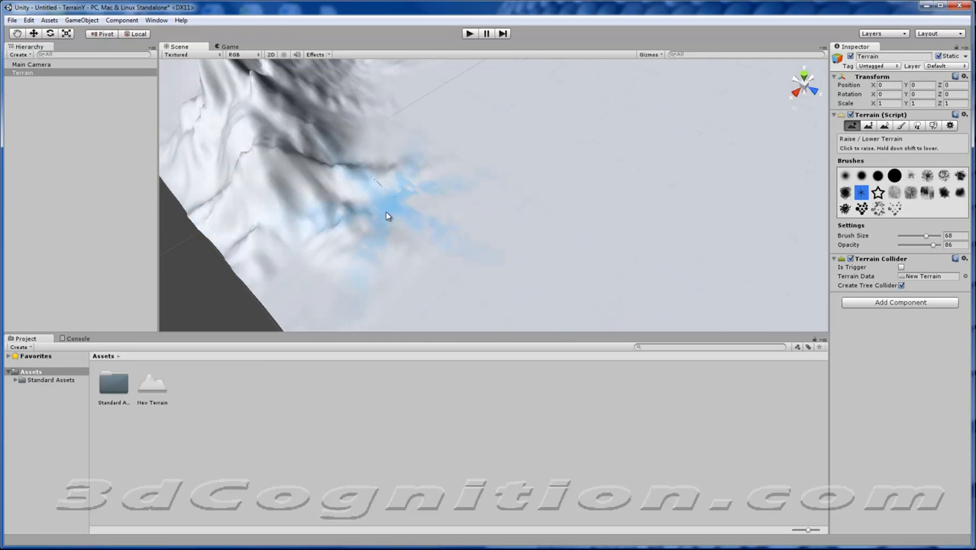
Add rocky spurs and rough detail along the crater's outer slopes and the far part of the ridge.
middle_click_drag(403, 205, 430, 249)
mouse_move(394, 274)
left_mouse_down()
mouse_move(375, 295)
mouse_move(359, 238)
left_mouse_up()
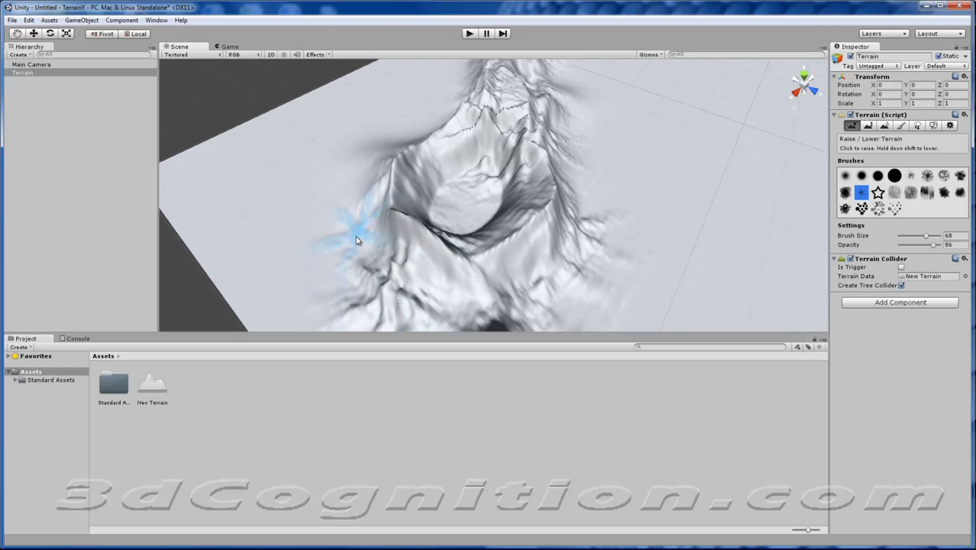
left_click_drag(578, 227, 633, 264)
middle_click_drag(711, 145, 630, 259)
mouse_move(483, 218)
left_mouse_down()
mouse_move(477, 207)
mouse_move(514, 266)
left_mouse_up()
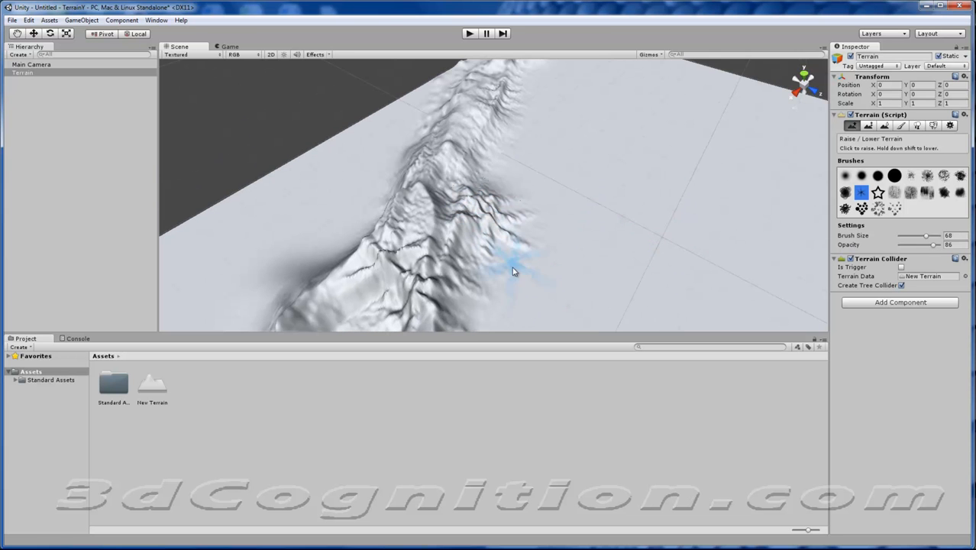
middle_click_drag(515, 266, 525, 212)
scroll(526, 214, "down", 3)
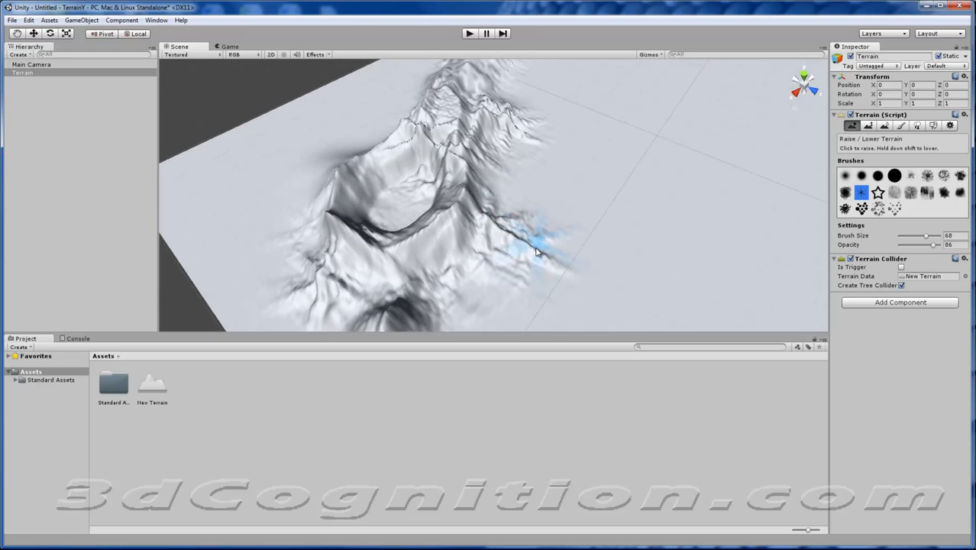
middle_click_drag(582, 262, 511, 269)
scroll(504, 261, "down", 4)
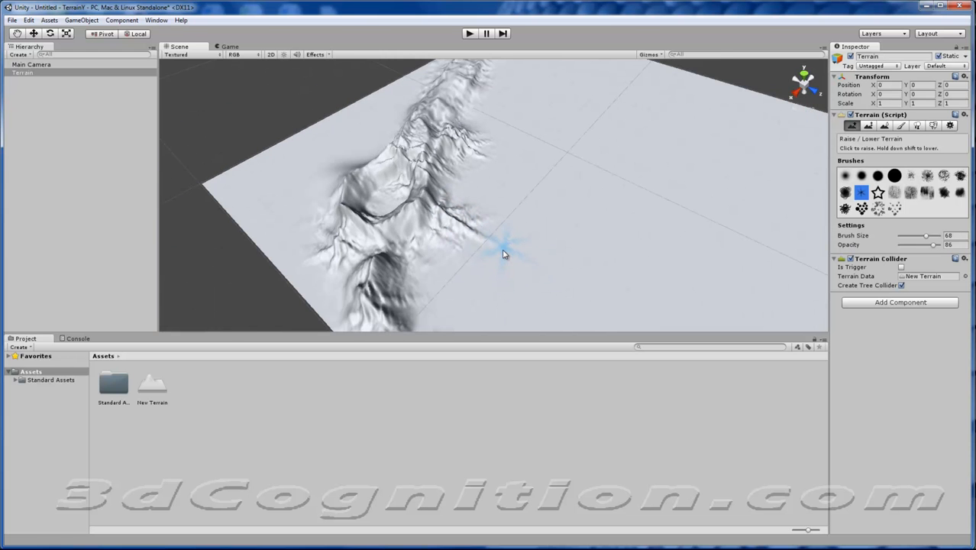
Raise a small bump beside the far end of the ridge with the soft round brush.
left_click(846, 177)
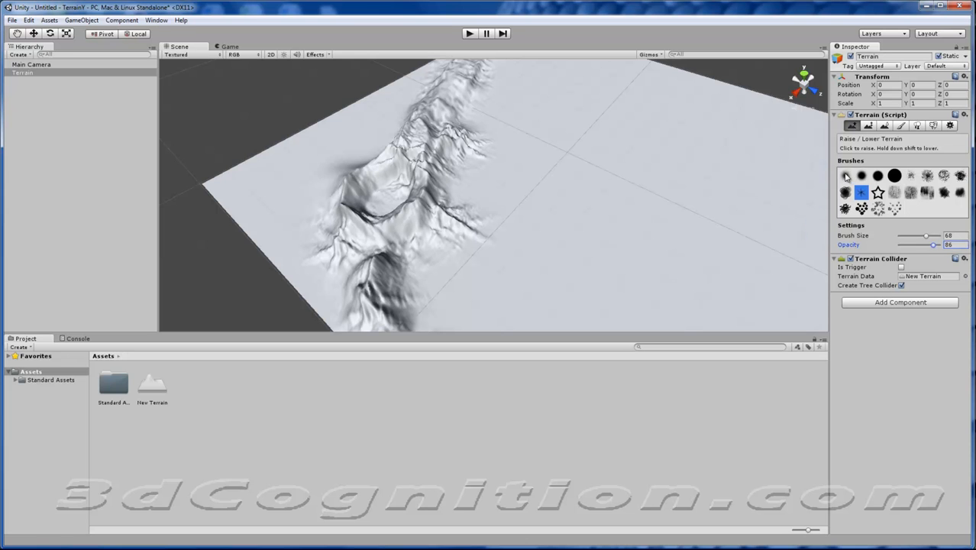
left_click(846, 176)
scroll(535, 166, "down", 1)
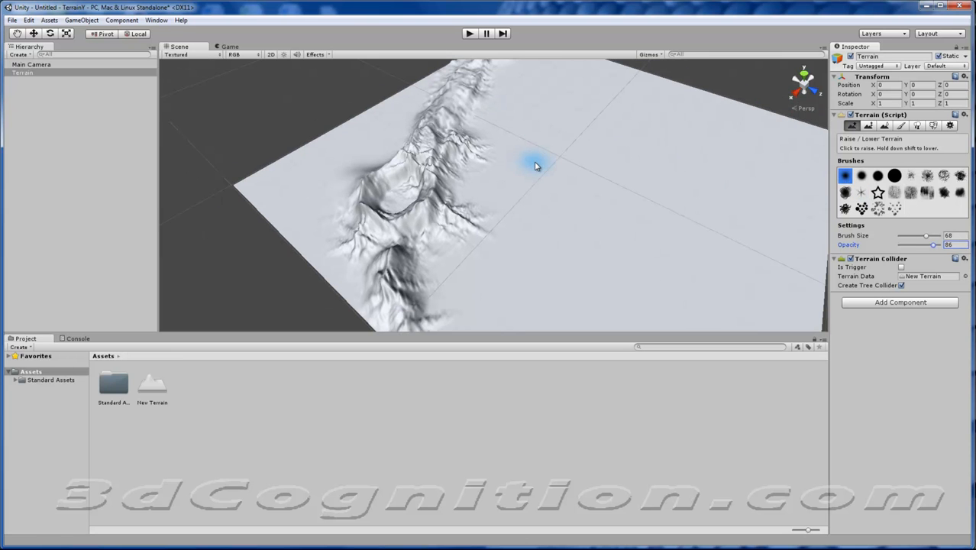
mouse_move(508, 66)
left_mouse_down()
mouse_move(498, 81)
mouse_move(508, 70)
left_mouse_up()
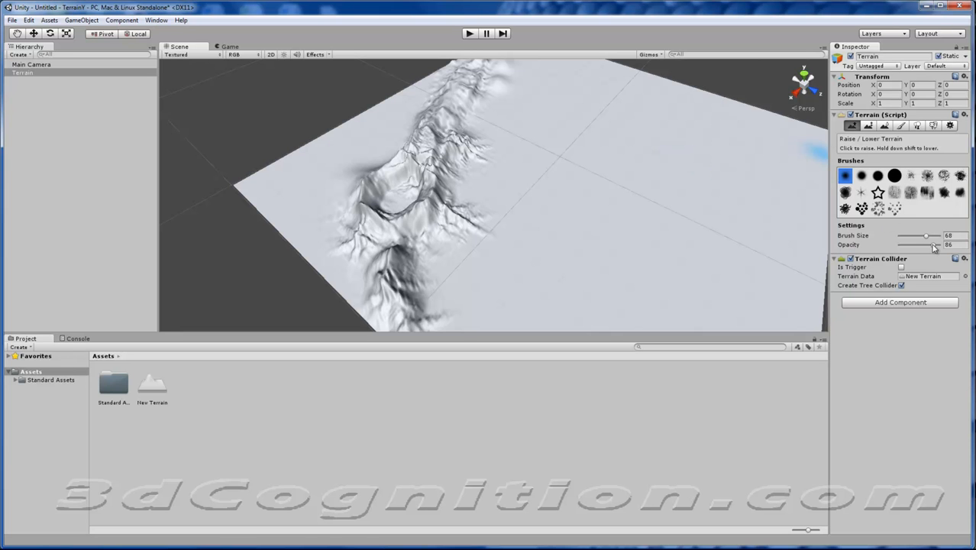
Set the opacity to 13 and brush size to 76, and raise low foothills along both sides of the ridge.
left_click_drag(933, 246, 920, 245)
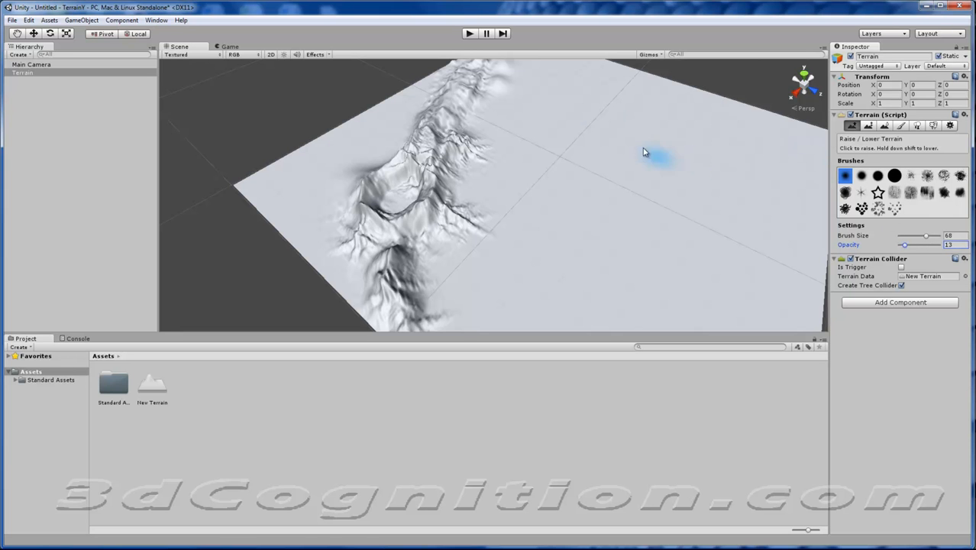
left_click_drag(926, 239, 930, 237)
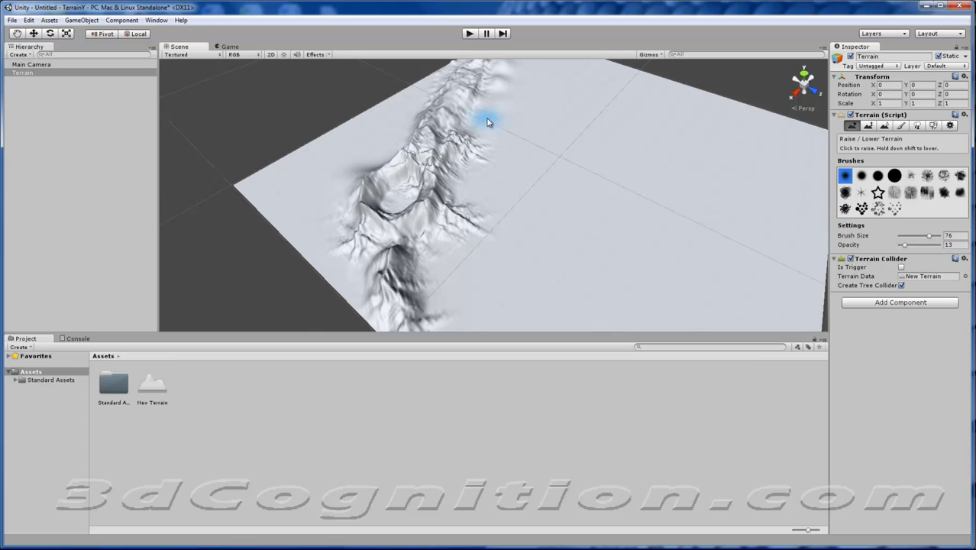
left_click(472, 151)
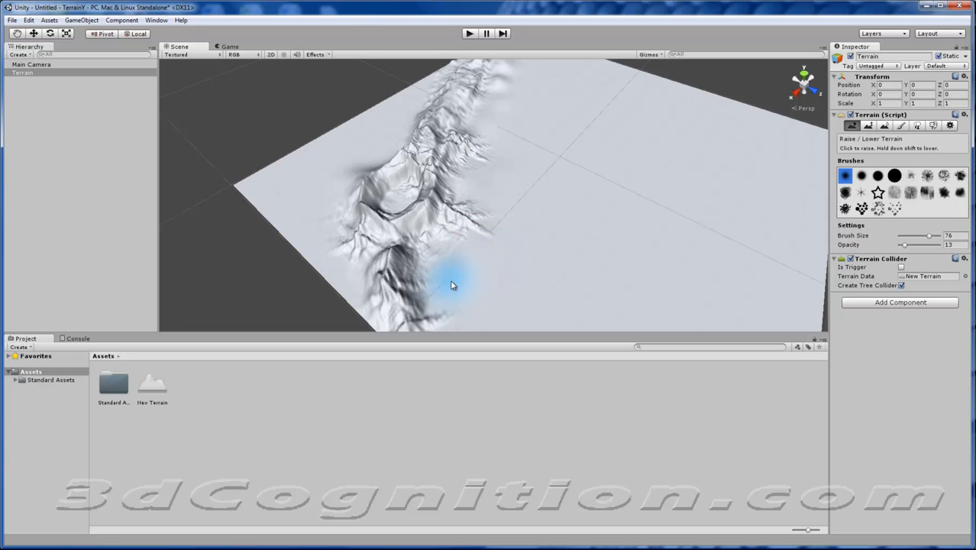
mouse_move(451, 282)
left_mouse_down()
mouse_move(441, 269)
mouse_move(437, 331)
mouse_move(504, 117)
mouse_move(425, 101)
mouse_move(399, 124)
left_mouse_up()
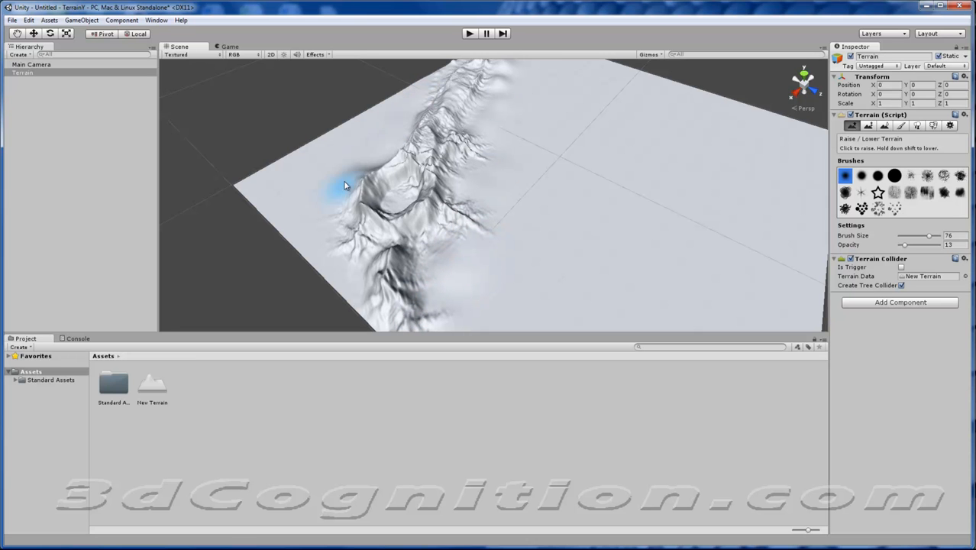
mouse_move(345, 183)
left_mouse_down()
mouse_move(326, 221)
mouse_move(333, 204)
mouse_move(327, 261)
mouse_move(342, 289)
mouse_move(321, 214)
mouse_move(390, 131)
mouse_move(358, 141)
mouse_move(388, 124)
left_mouse_up()
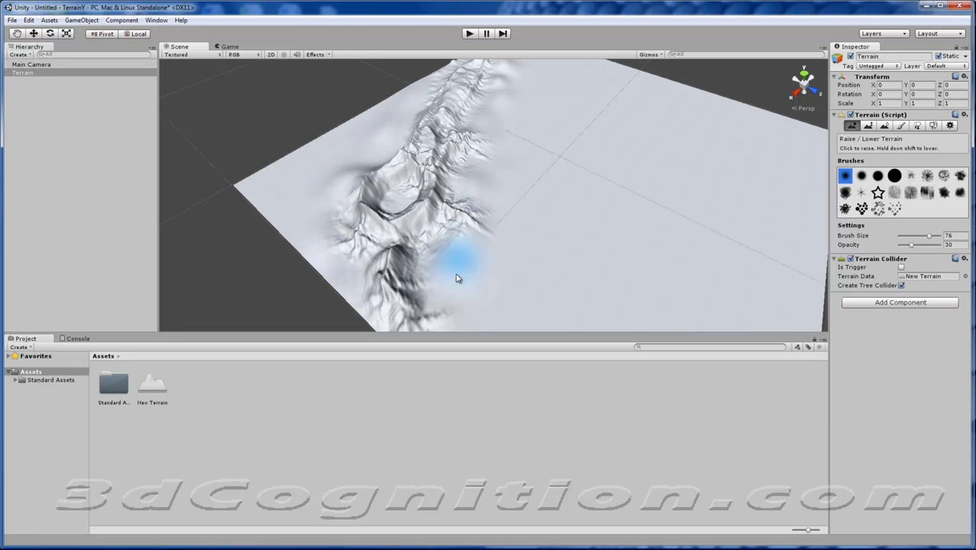
Set the opacity to 30 and raise the foothills on both sides of the ridge higher.
mouse_move(458, 276)
left_mouse_down()
mouse_move(469, 305)
mouse_move(462, 285)
left_mouse_up()
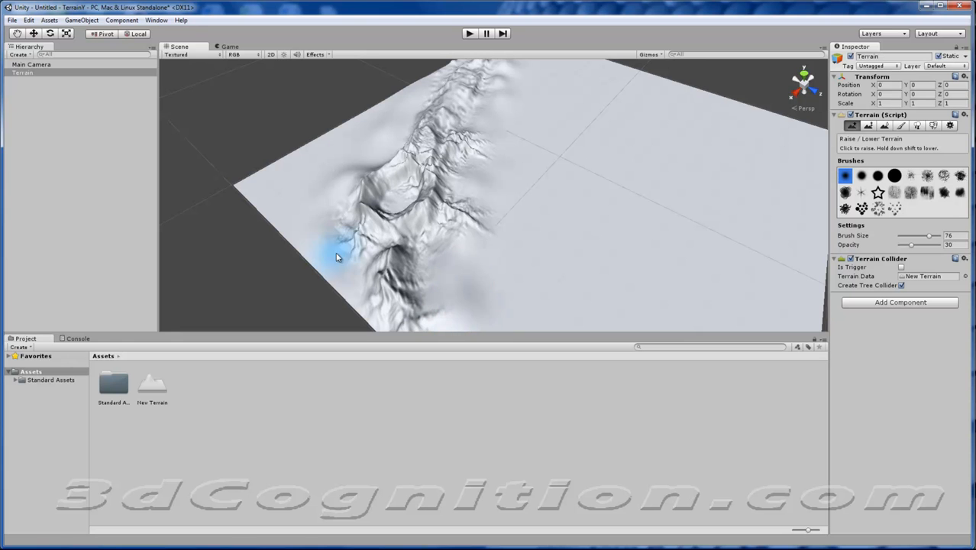
mouse_move(337, 257)
left_mouse_down()
mouse_move(405, 91)
mouse_move(388, 136)
mouse_move(411, 103)
left_mouse_up()
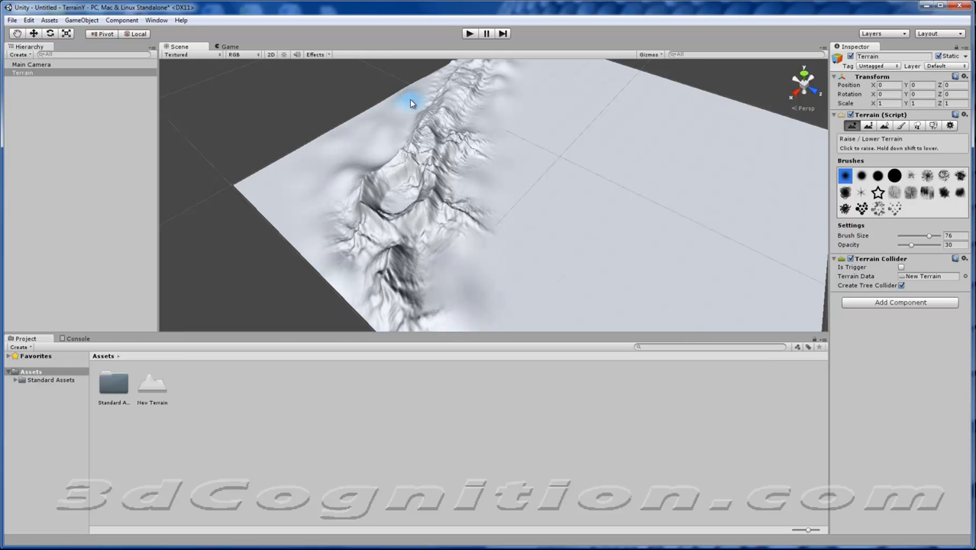
middle_click_drag(535, 214, 507, 210)
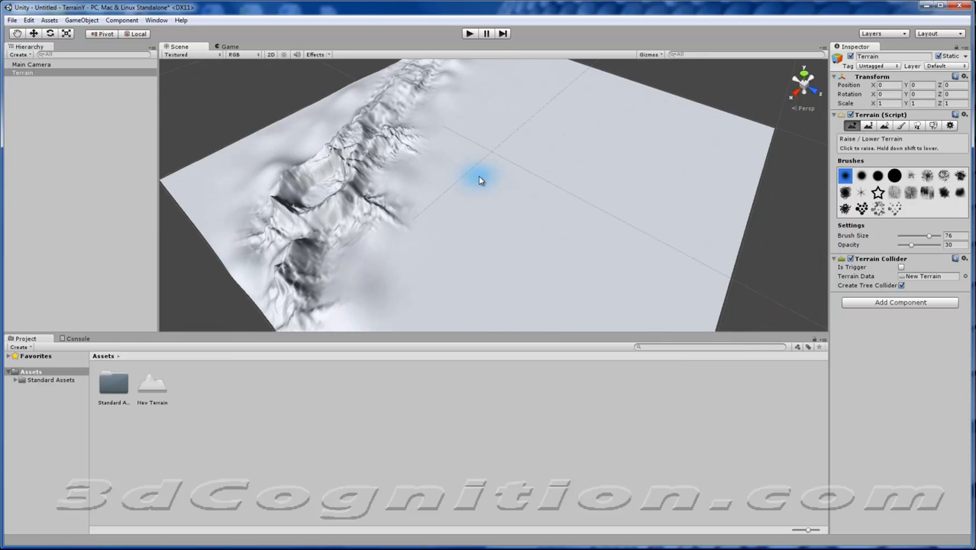
Smooth the rough spur beyond the crater with the Smooth Height tool.
left_click(884, 126)
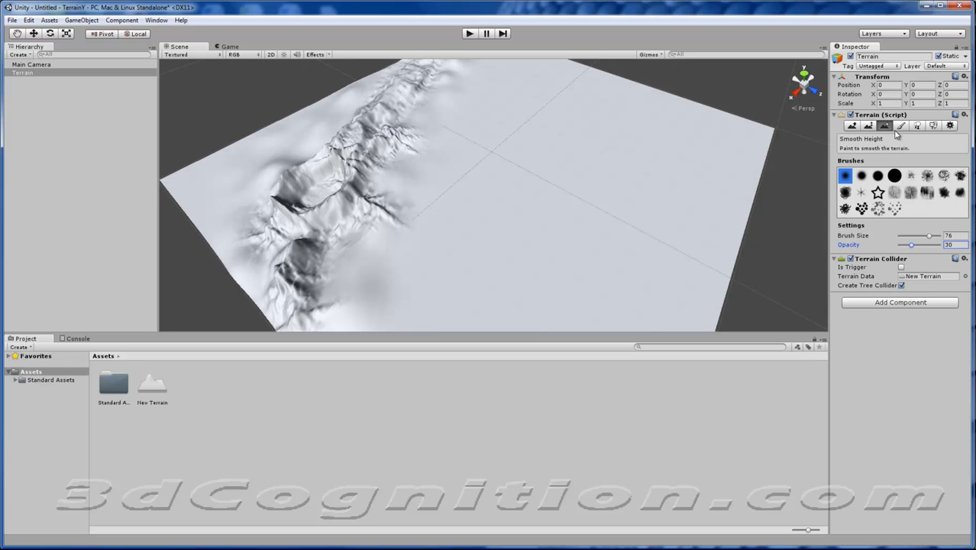
left_click(385, 143)
mouse_move(383, 144)
left_mouse_down()
mouse_move(398, 137)
mouse_move(391, 140)
mouse_move(401, 149)
left_mouse_up()
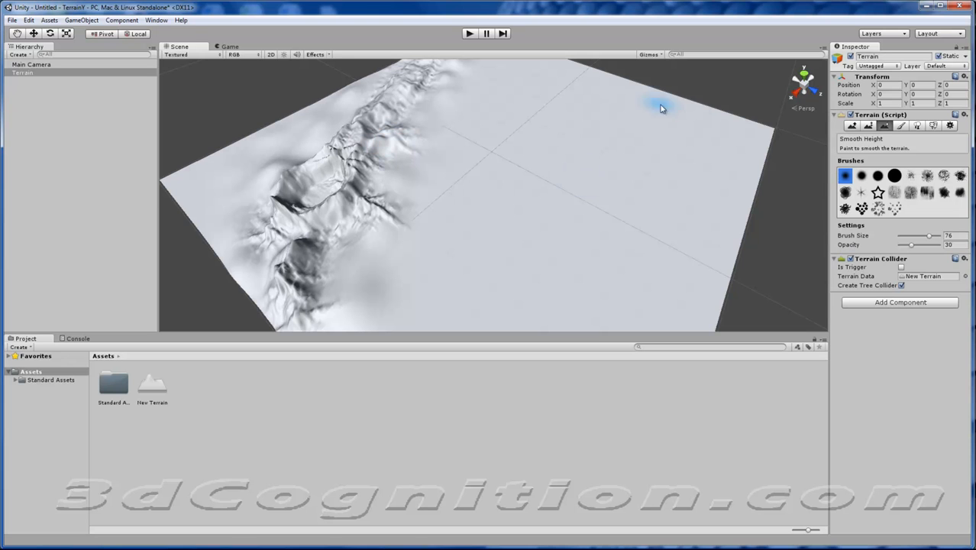
Add a sandy brown texture to the terrain's paint textures as the base covering.
left_click(901, 127)
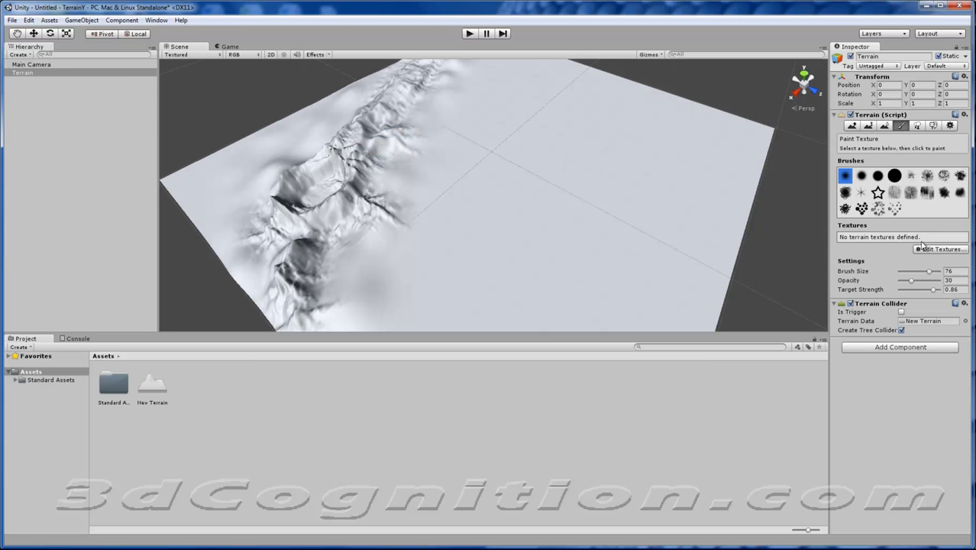
left_click(945, 253)
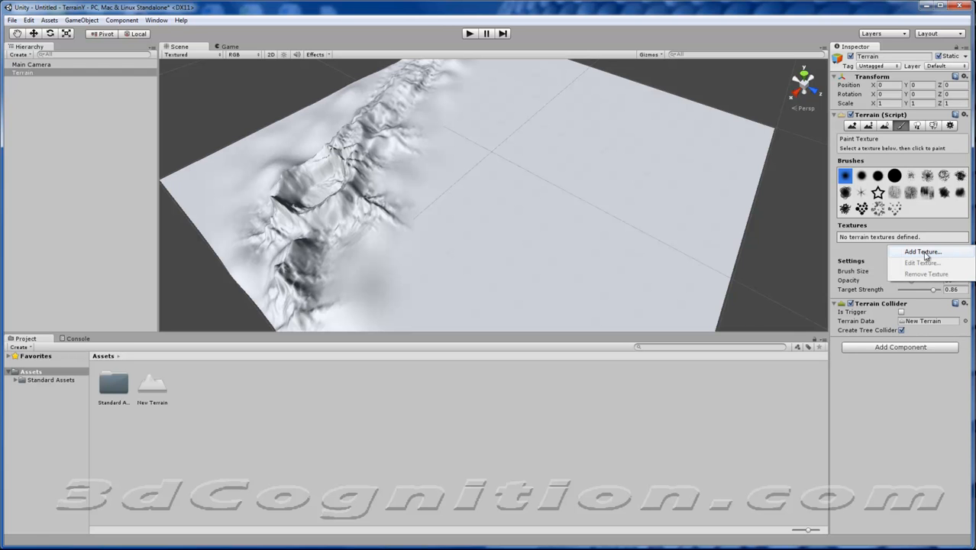
left_click(924, 252)
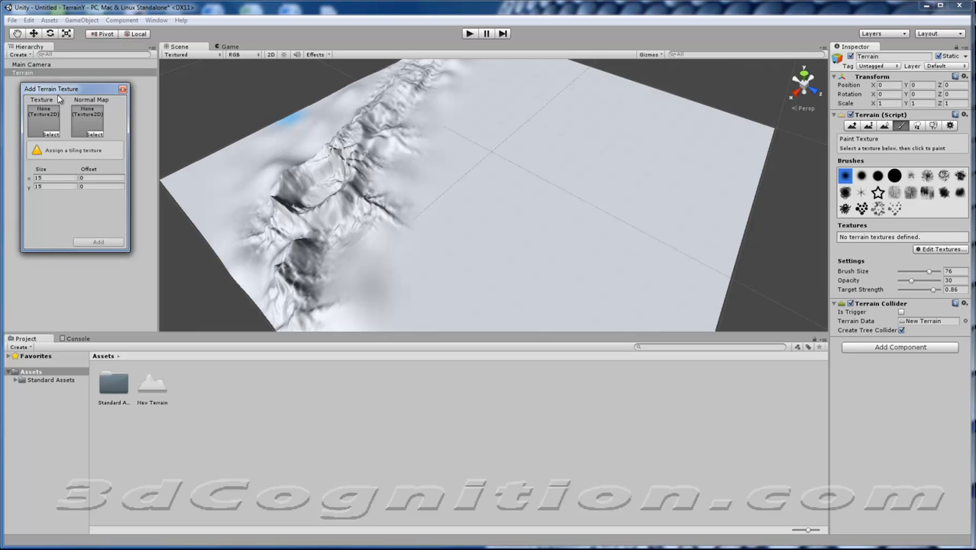
left_click(51, 134)
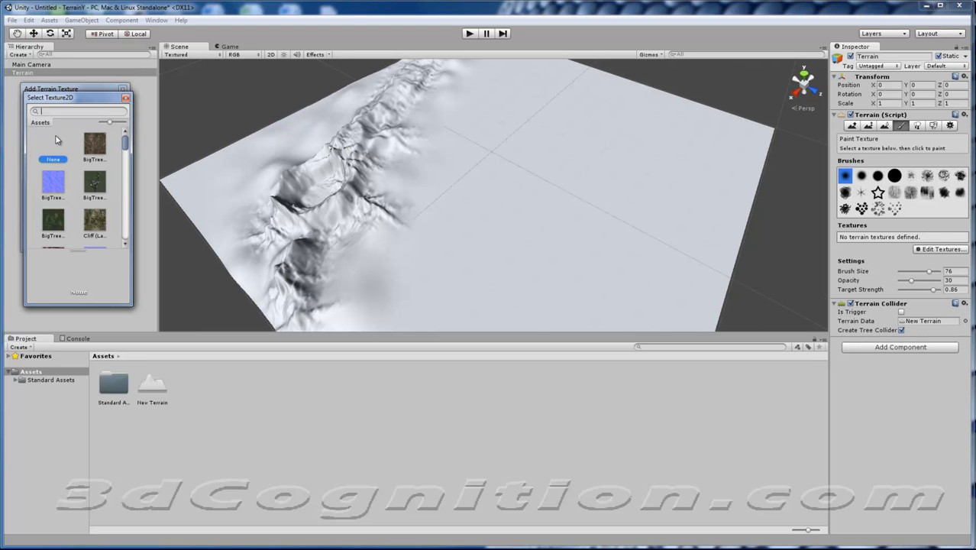
left_click_drag(125, 145, 124, 166)
double_click(99, 146)
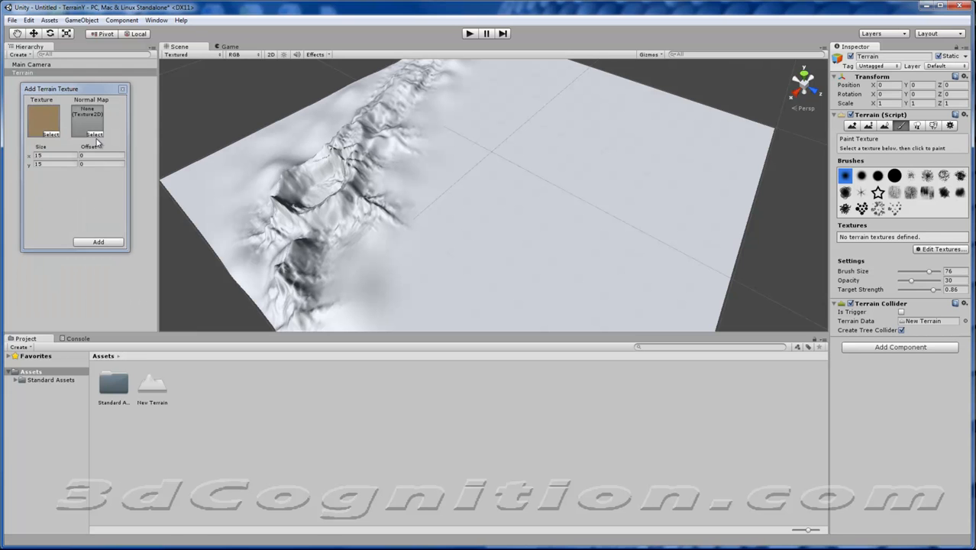
left_click(98, 242)
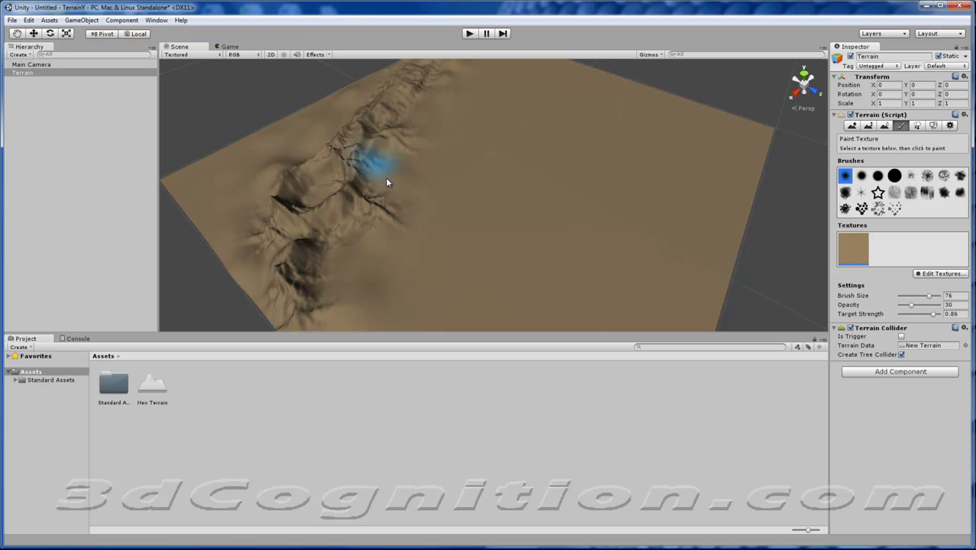
Add the Cliff (Layered Rock) texture to the terrain's paint textures.
left_click(941, 274)
left_click(933, 279)
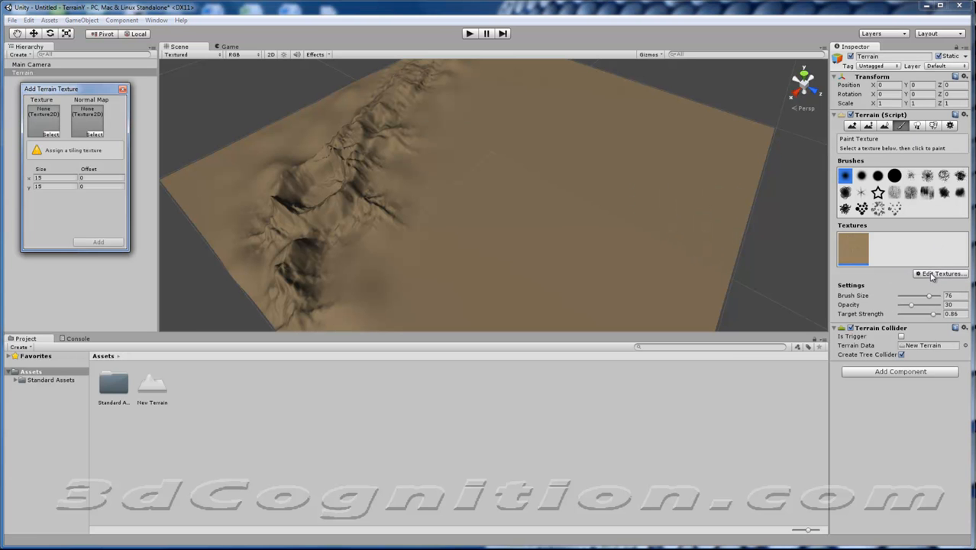
left_click(54, 138)
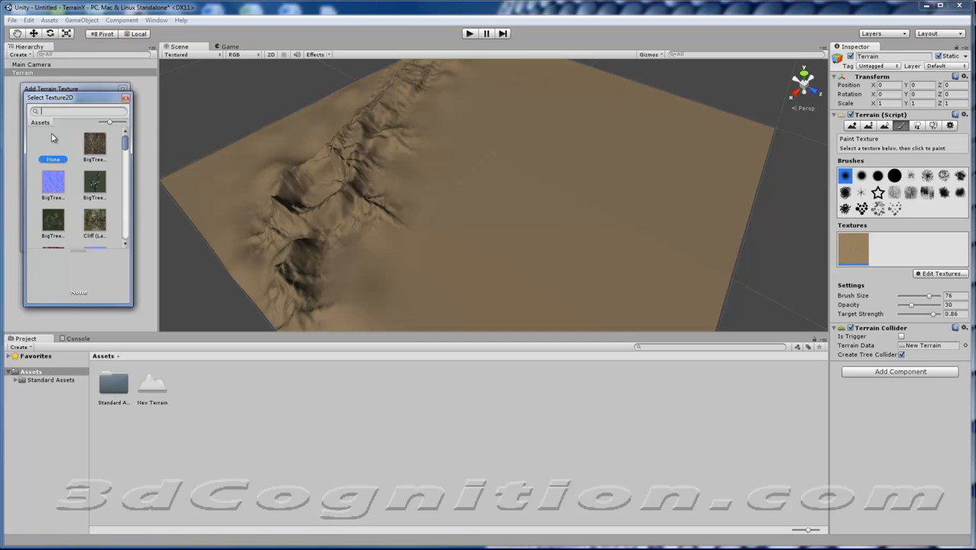
left_click(93, 222)
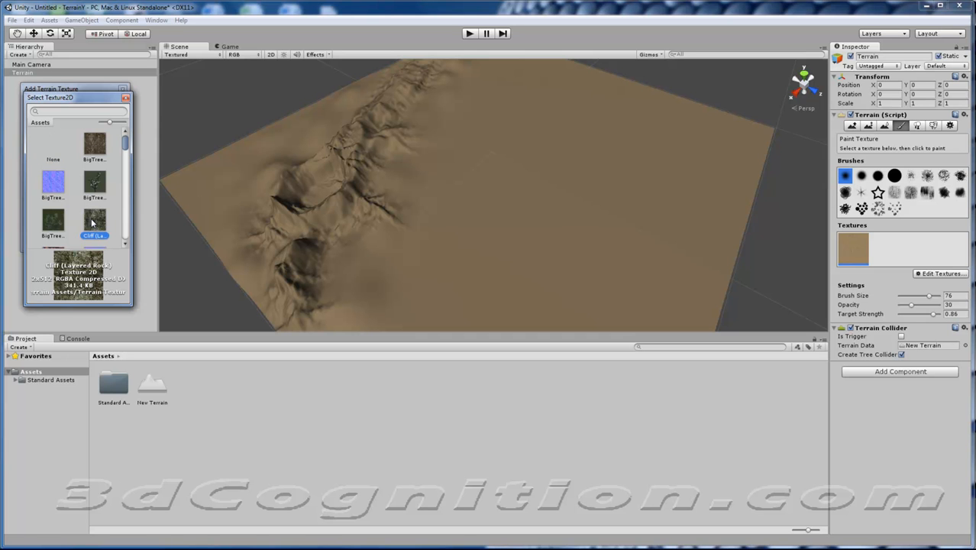
double_click(95, 223)
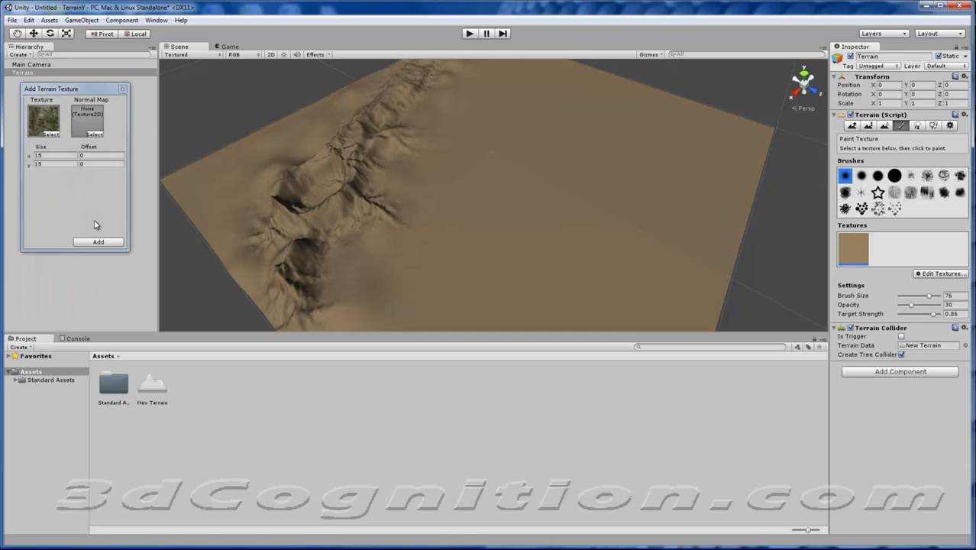
left_click(98, 242)
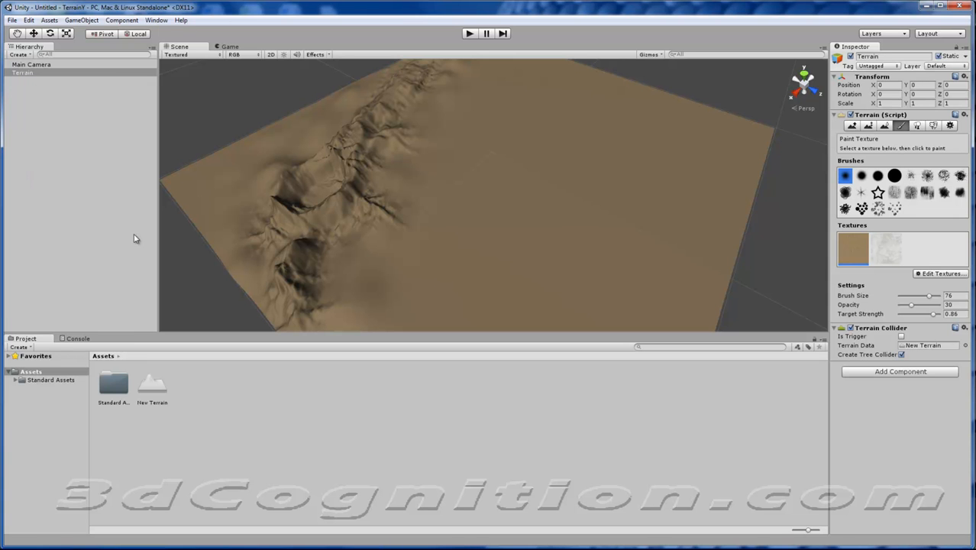
Paint the rock texture over the crater and the whole mountain ridge up to the far corner of the terrain.
left_click(888, 246)
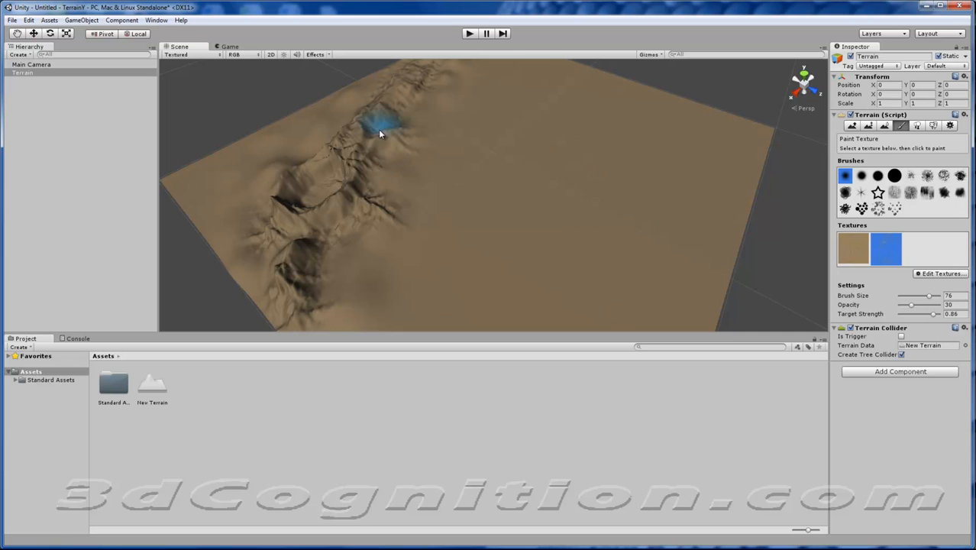
mouse_move(382, 124)
left_mouse_down()
mouse_move(299, 271)
mouse_move(294, 316)
mouse_move(256, 226)
left_mouse_up()
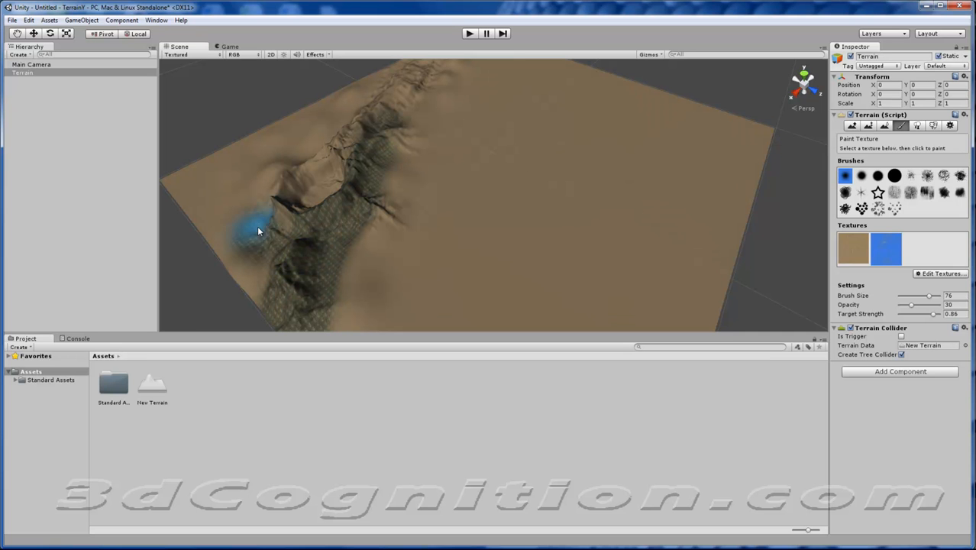
scroll(326, 175, "down", 2)
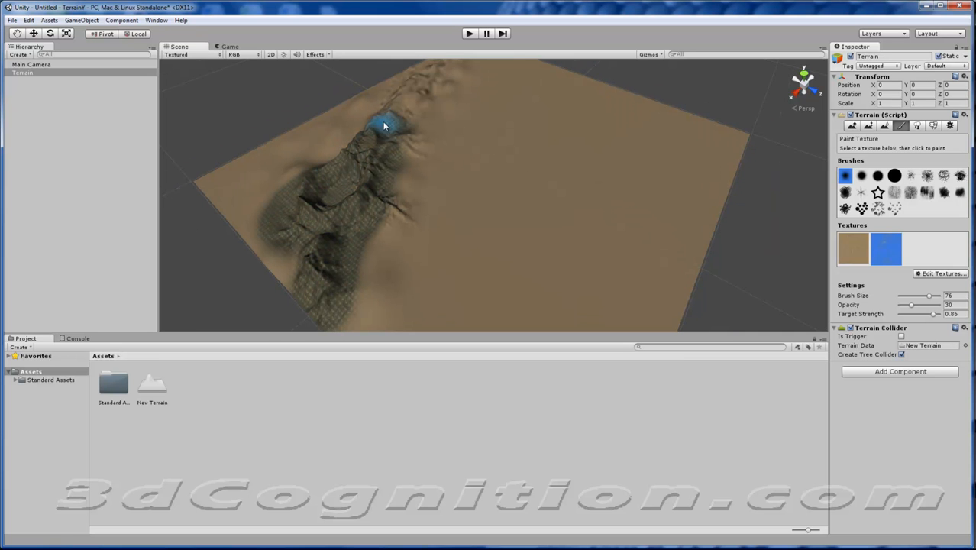
middle_click_drag(445, 98, 406, 135)
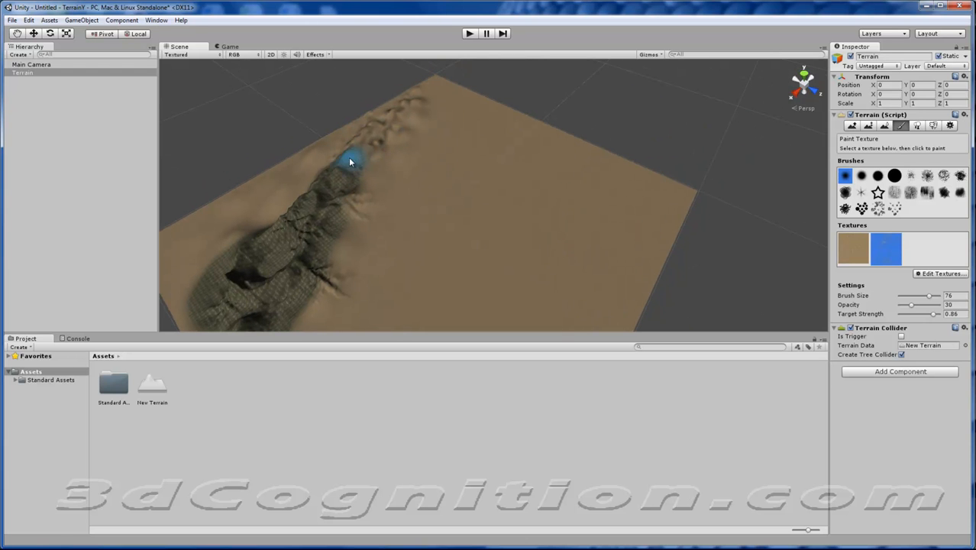
mouse_move(353, 158)
left_mouse_down()
mouse_move(405, 97)
mouse_move(394, 126)
mouse_move(342, 174)
mouse_move(339, 209)
mouse_move(350, 209)
mouse_move(333, 230)
left_mouse_up()
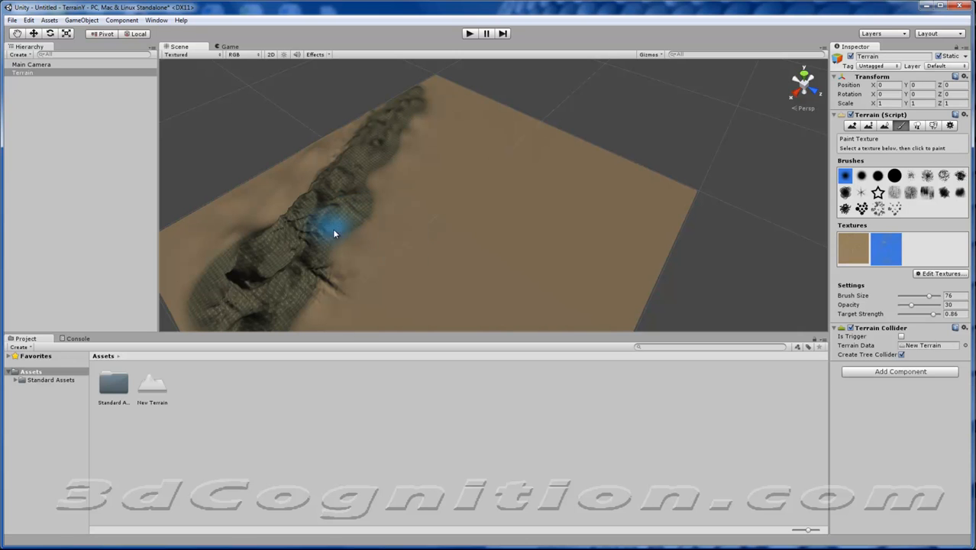
Edit the rock texture and try tile sizes of 45 by 45 and 100 by 100.
left_click(938, 275)
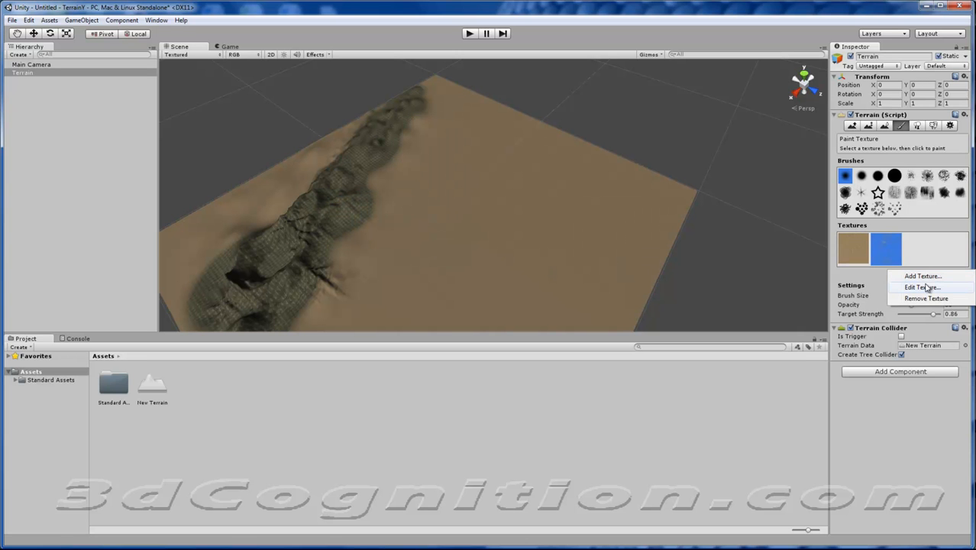
left_click(926, 286)
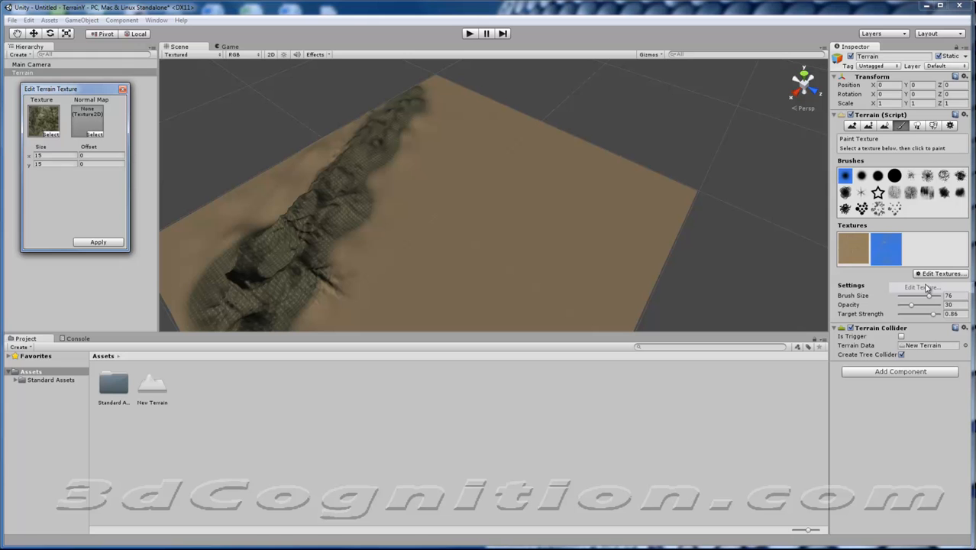
left_click(47, 155)
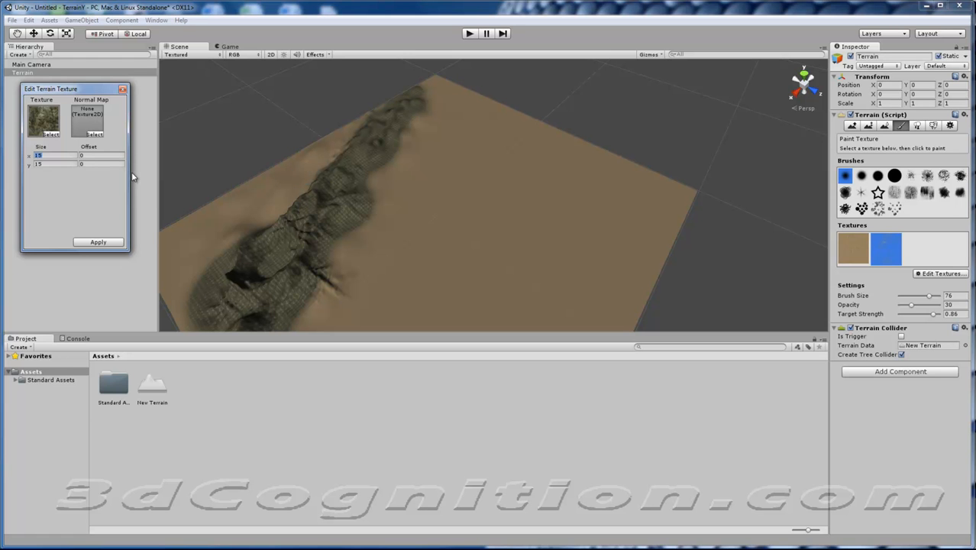
type("45")
key("Tab")
type("45")
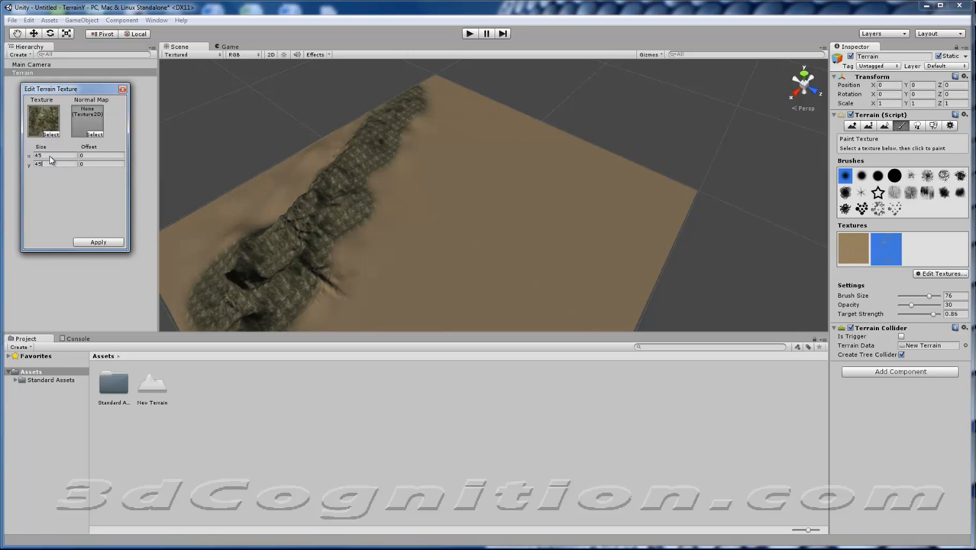
left_click_drag(50, 159, 29, 158)
type("100100")
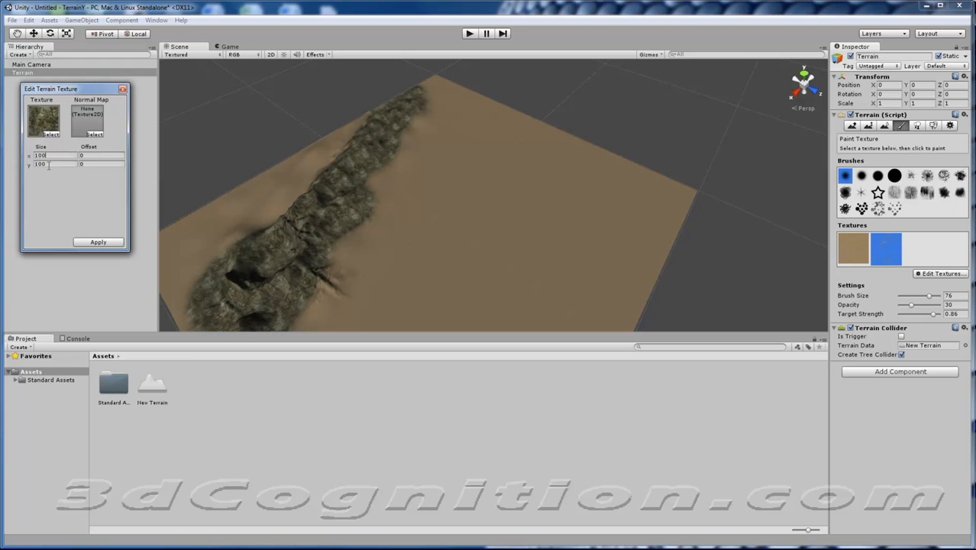
Set the rock texture's tile size to 50 by 50 and apply it.
left_click_drag(65, 159, 30, 157)
type("50")
left_click(36, 165)
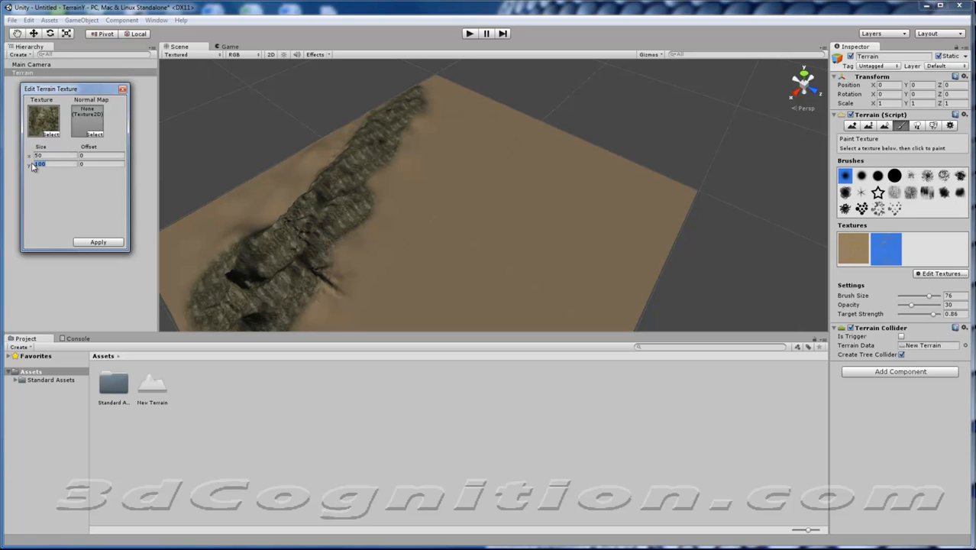
type("50")
left_click(97, 243)
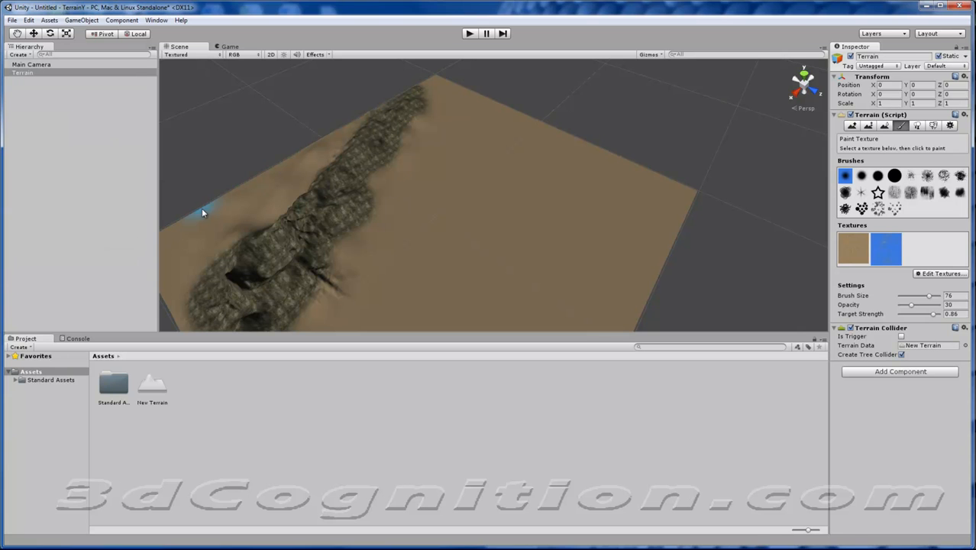
Set the opacity to 12 and paint rock over the foothill between the crater and the open plain.
left_click_drag(290, 241, 318, 215, "alt")
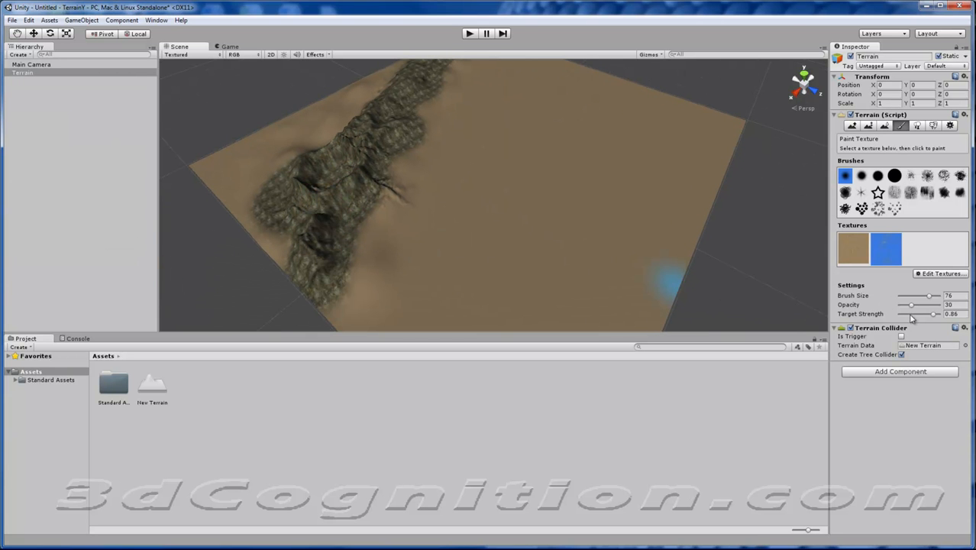
left_click_drag(913, 307, 905, 307)
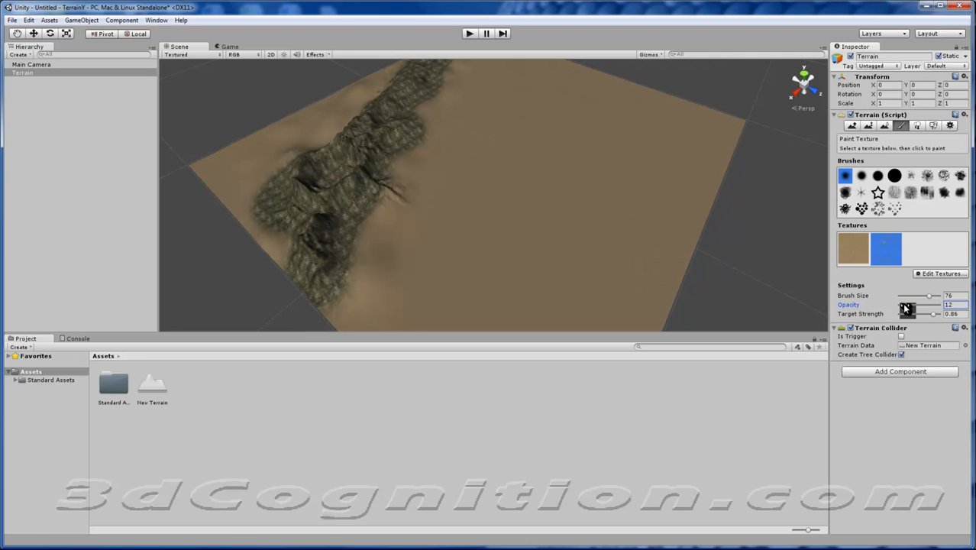
left_click_drag(365, 262, 381, 213)
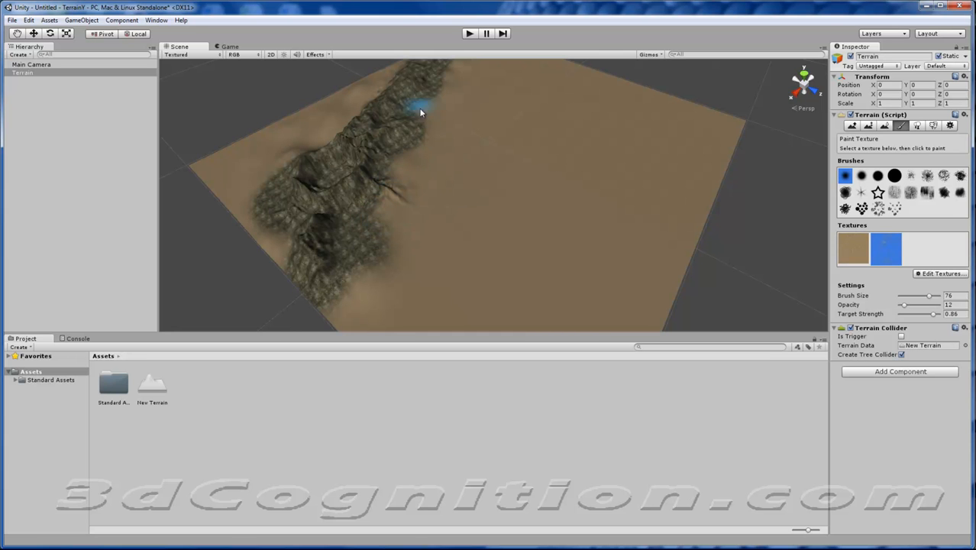
Soften the transition between rock and sand along the ridge, using target strengths of 0.2 and 0.59 and lowering the opacity to 4.
middle_click_drag(417, 195, 417, 229)
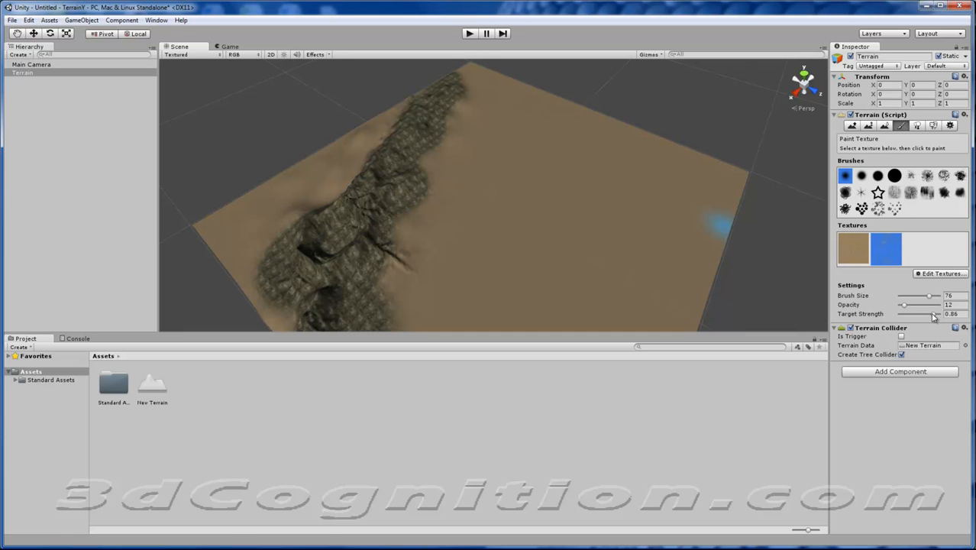
left_click_drag(933, 316, 907, 315)
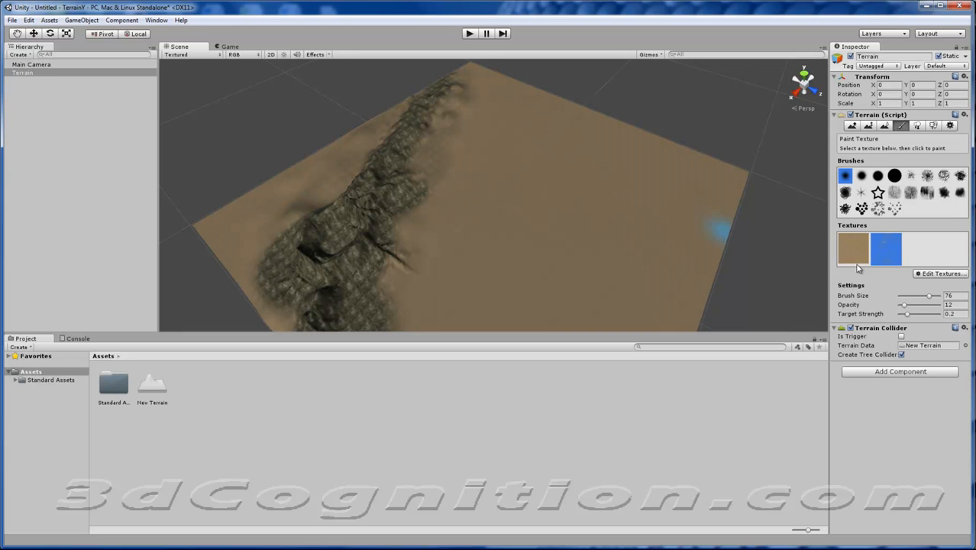
left_click_drag(907, 314, 923, 315)
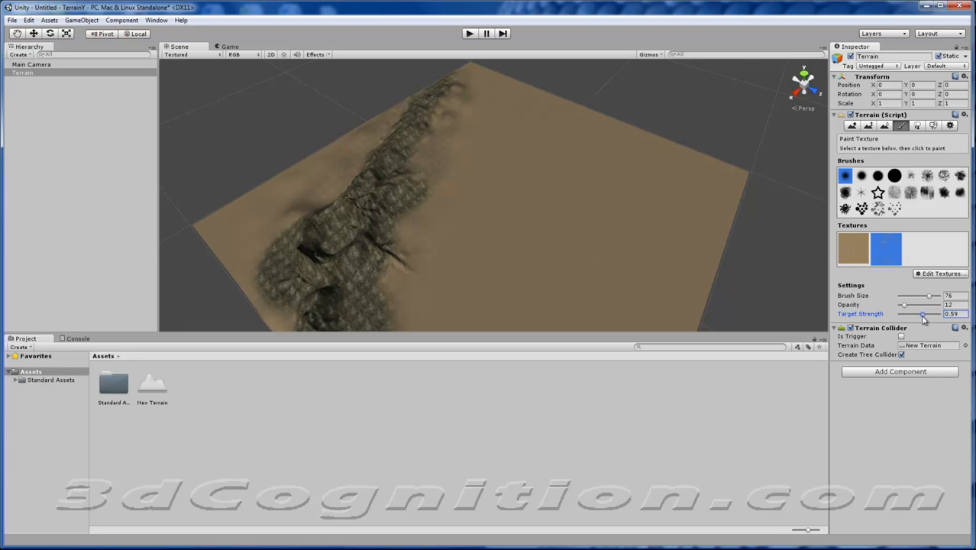
left_click(904, 305)
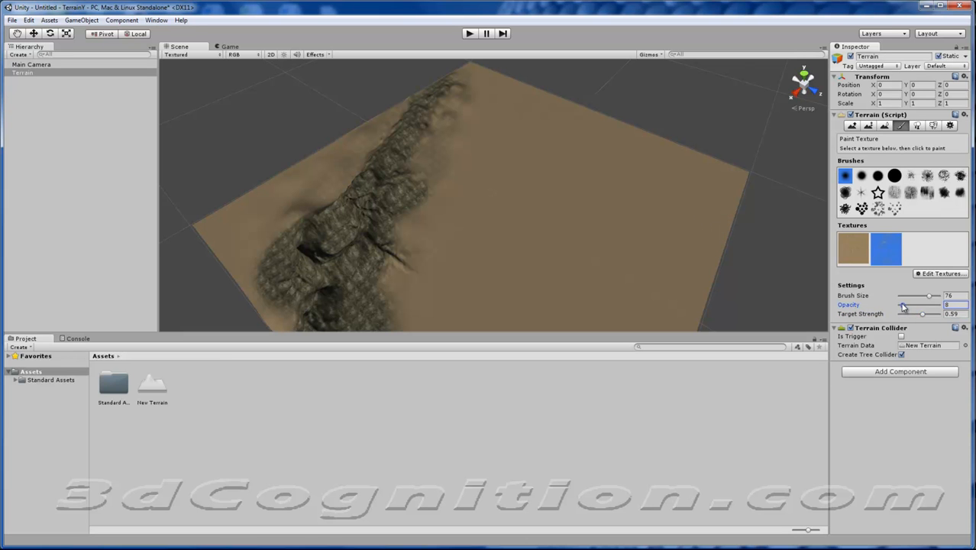
left_click_drag(406, 232, 416, 172)
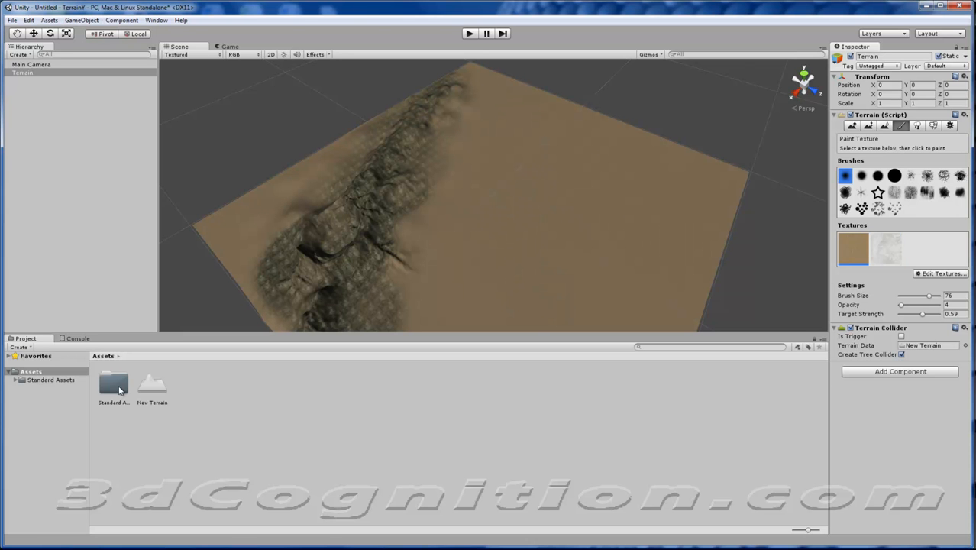
Place the First Person Controller prefab from the Character Controllers assets on the plain beside the ridge.
double_click(114, 384)
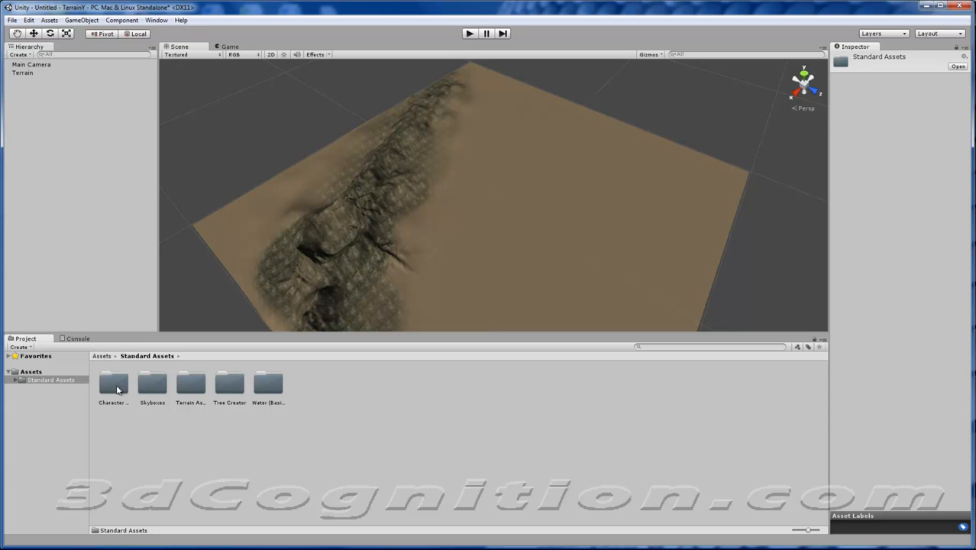
double_click(114, 384)
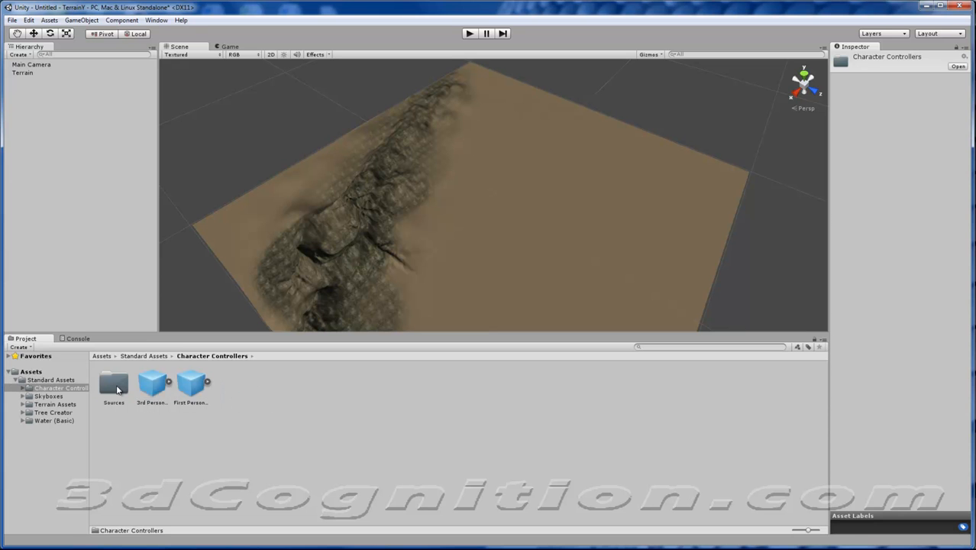
left_click(193, 390)
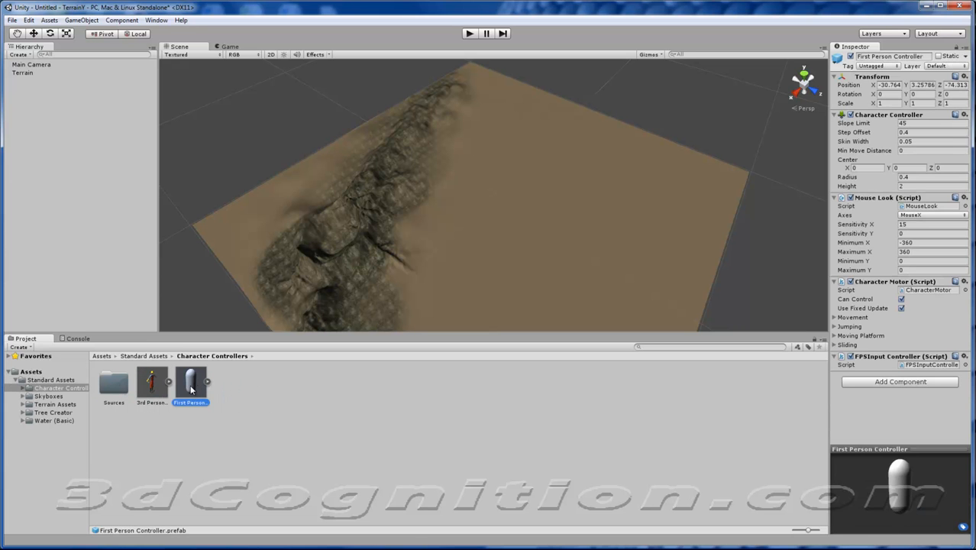
left_click_drag(191, 390, 388, 301)
left_click_drag(407, 227, 407, 223)
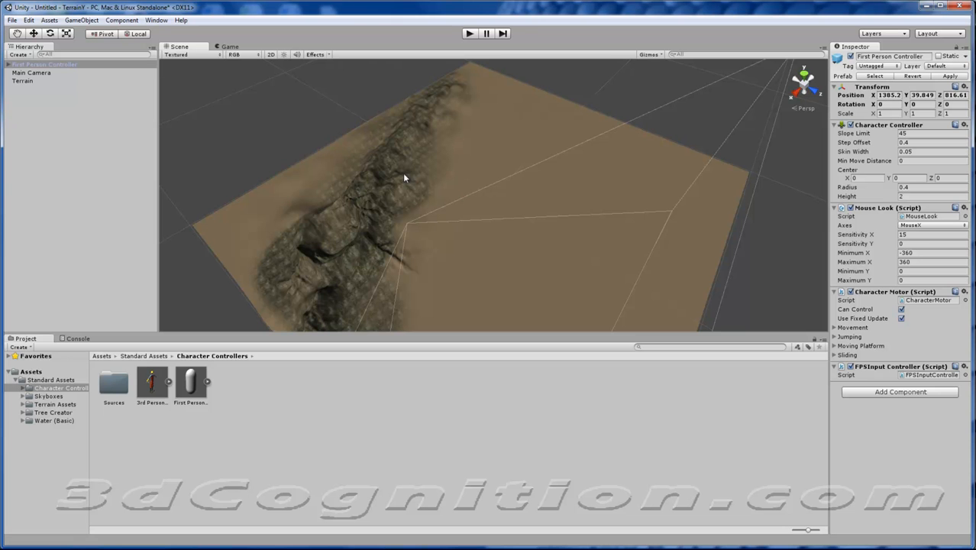
Raise the First Person Controller out of the ground to a Y position of about 40.88.
key("f")
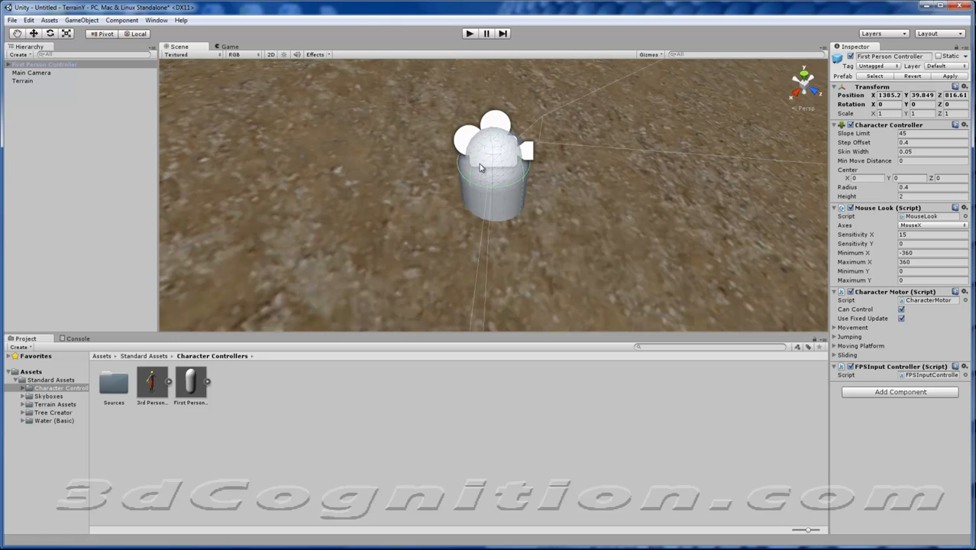
left_click(34, 34)
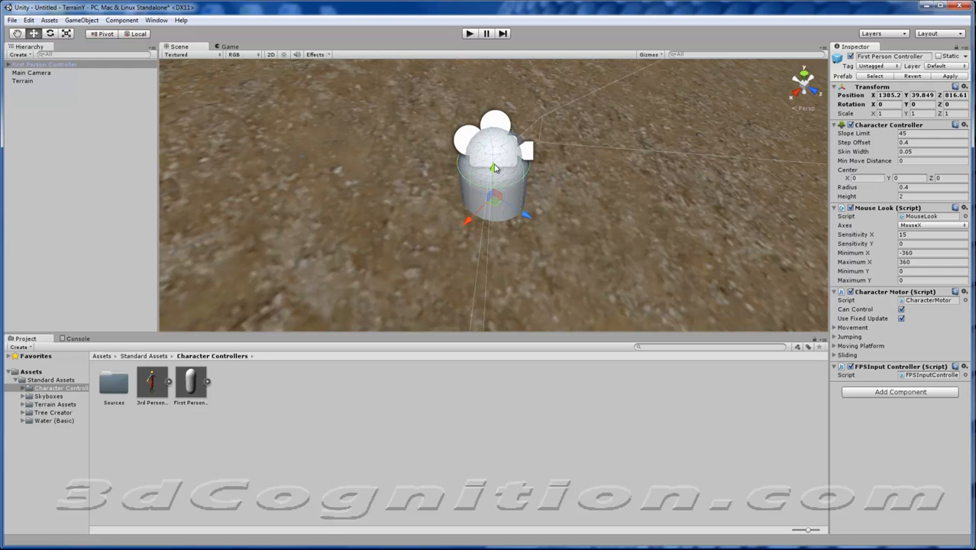
left_click_drag(494, 172, 501, 125)
Play the scene to view the terrain through the First Person Controller, and stop it.
left_click(469, 34)
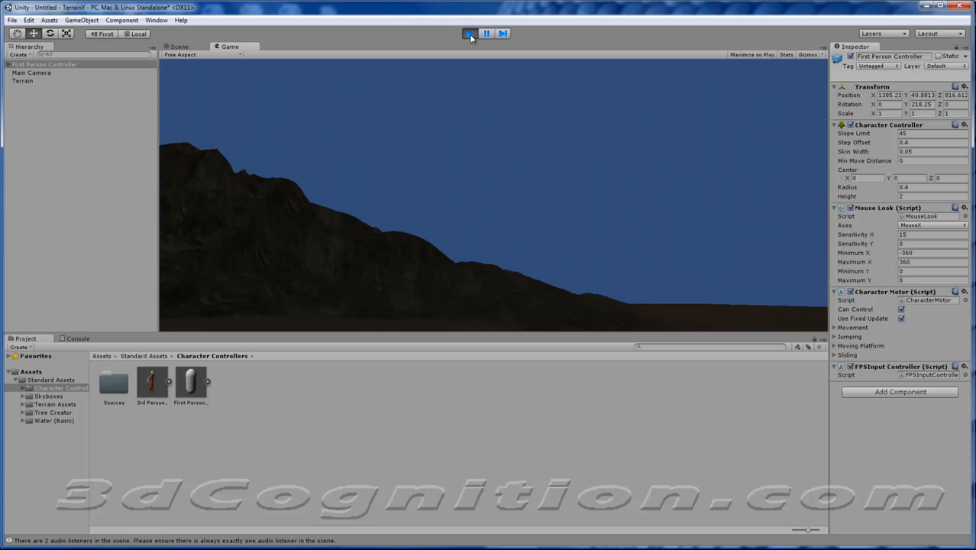
left_click(469, 33)
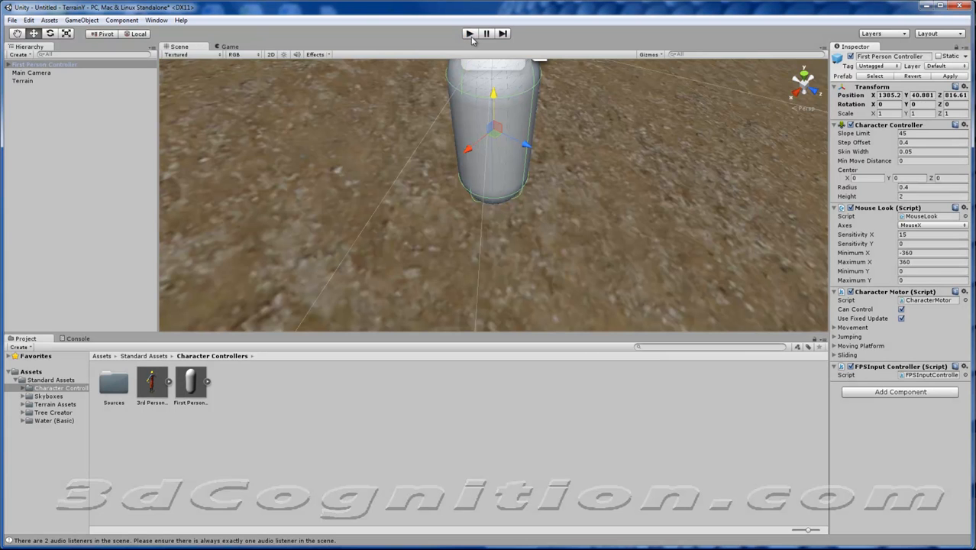
Add a directional light above the First Person Controller at a Y position of about 43.46, and play the scene to check the lighting.
left_click(81, 20)
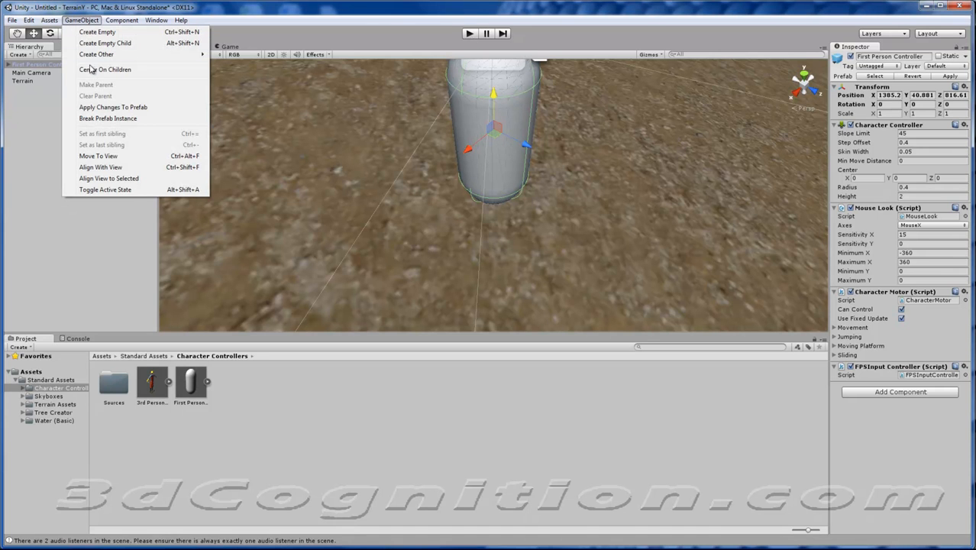
mouse_move(99, 59)
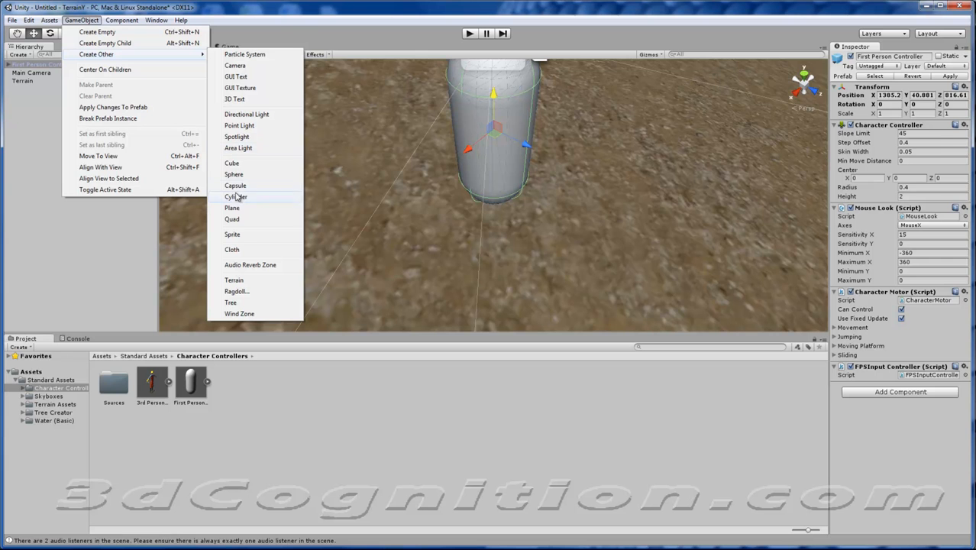
left_click(246, 114)
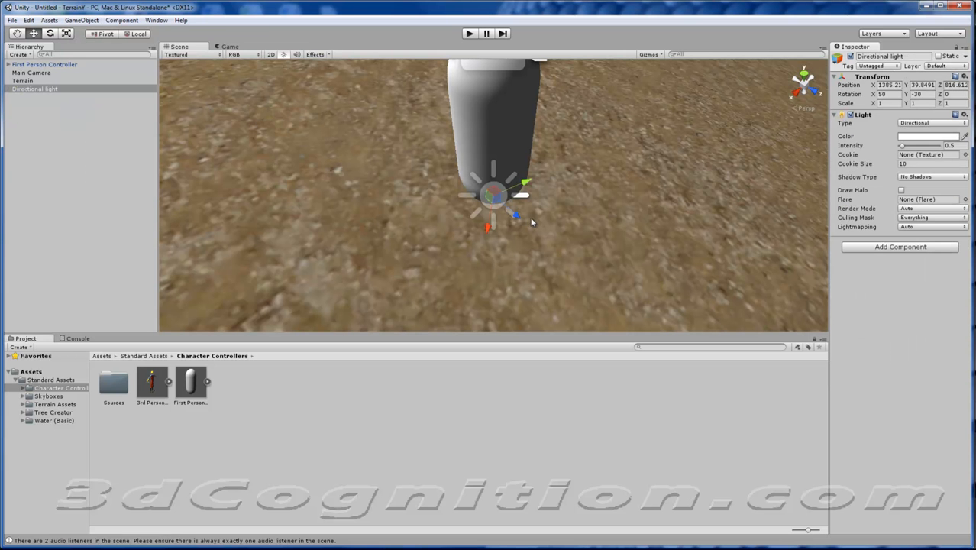
left_click_drag(519, 216, 396, 94)
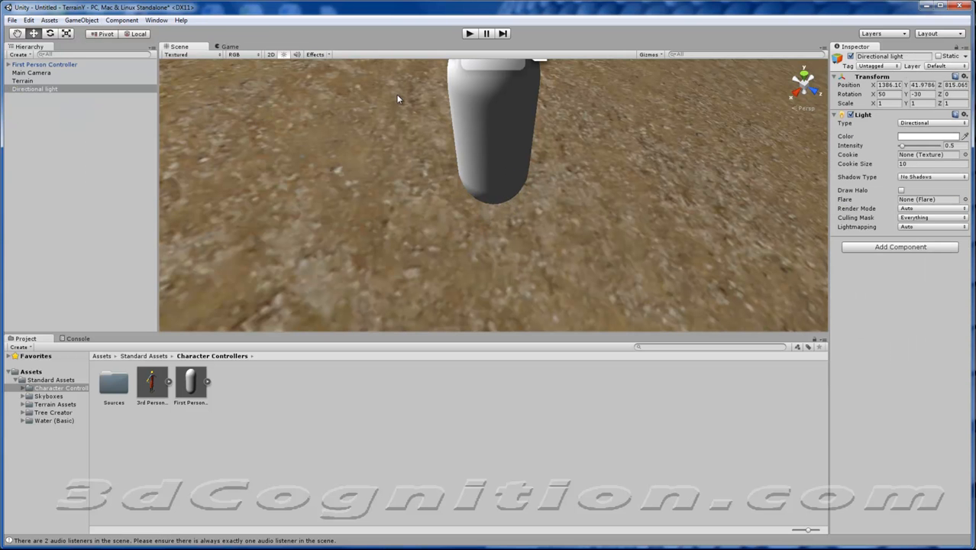
scroll(374, 163, "down", 4)
scroll(374, 166, "down", 3)
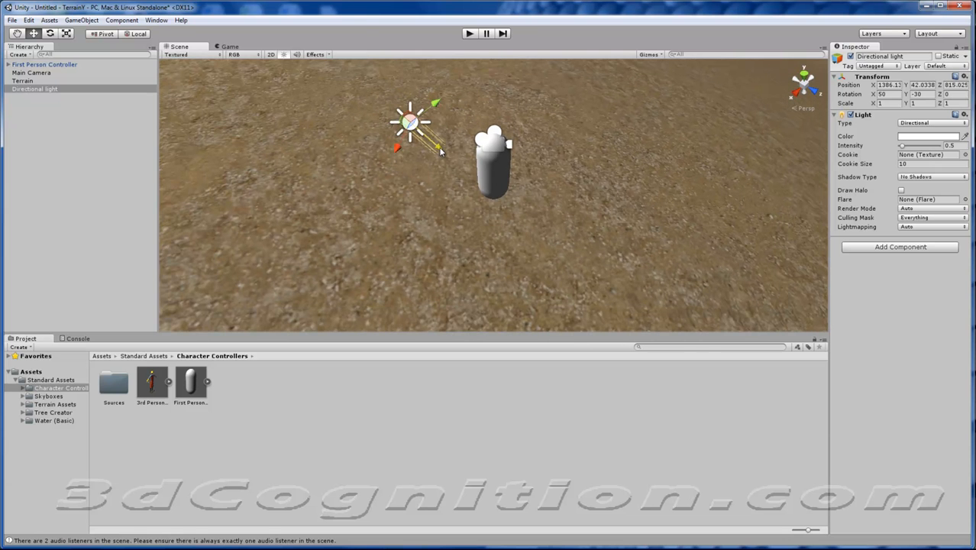
left_click_drag(441, 152, 377, 97)
left_click(469, 33)
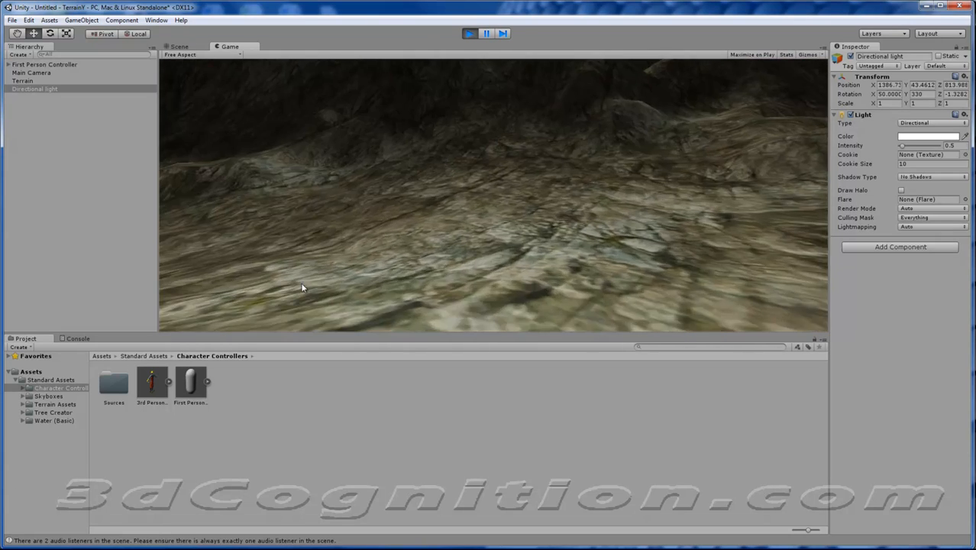
key("ctrl+p")
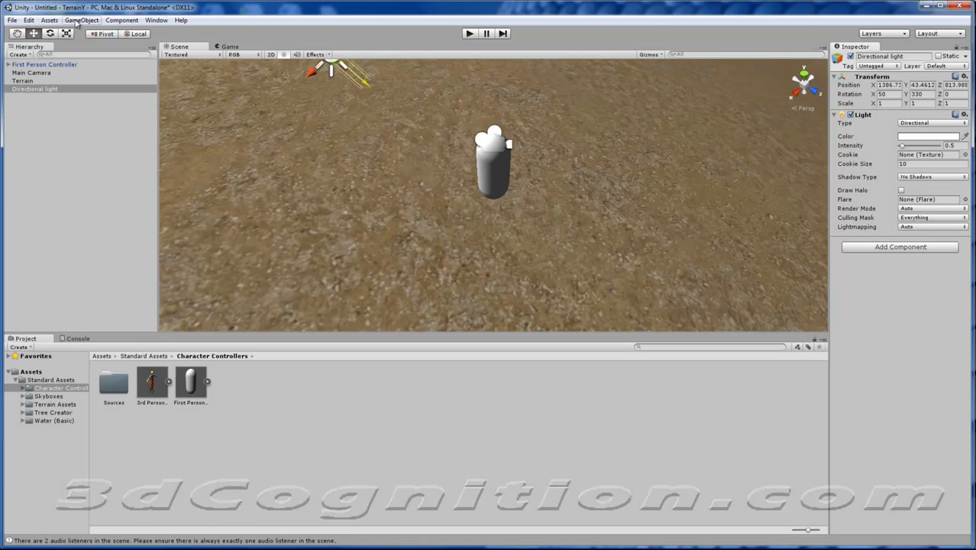
Place the Nighttime Simple Water prefab from the Water (Basic) assets beside the controller and shift it to about Y 36.84, Z 847.46.
left_click(46, 389)
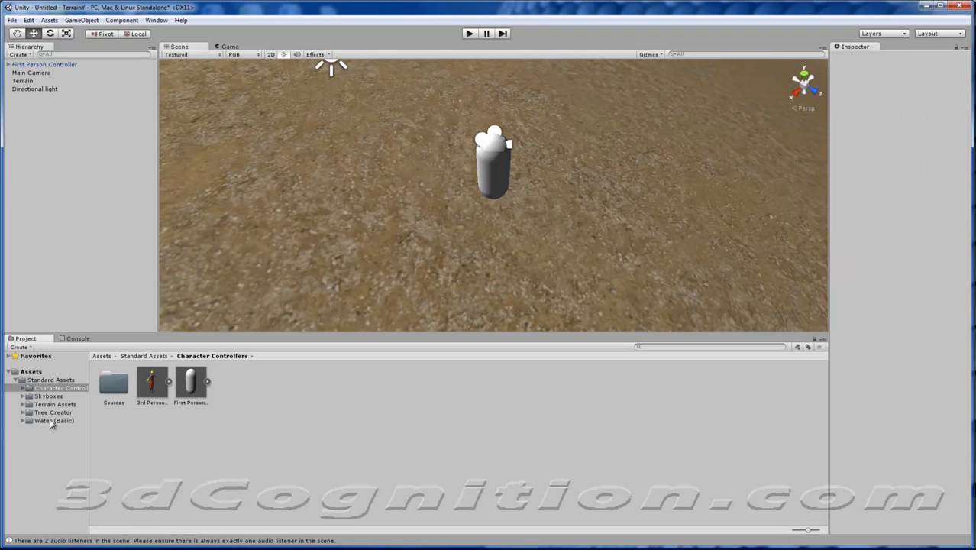
left_click(51, 421)
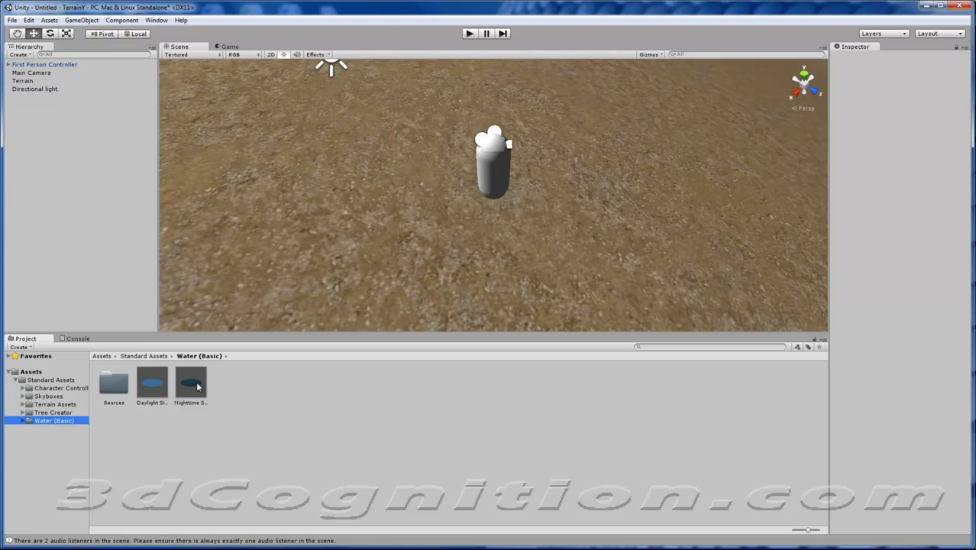
left_click_drag(192, 390, 621, 268)
scroll(603, 263, "down", 6)
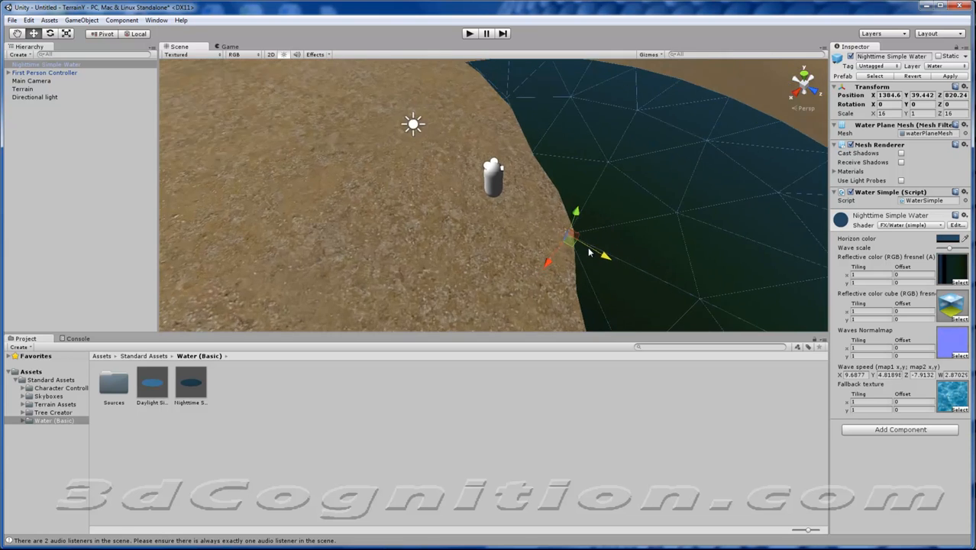
scroll(558, 255, "down", 8)
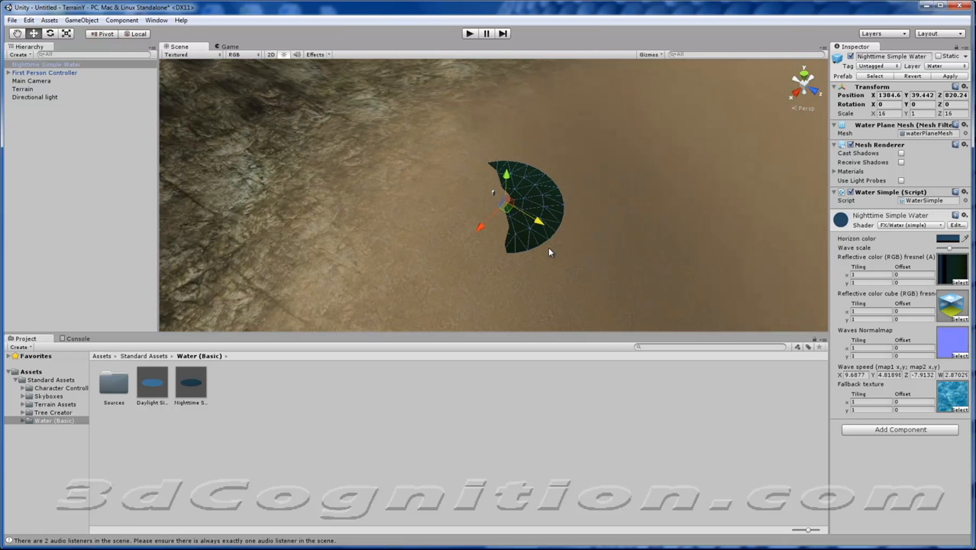
left_click_drag(540, 243, 601, 239)
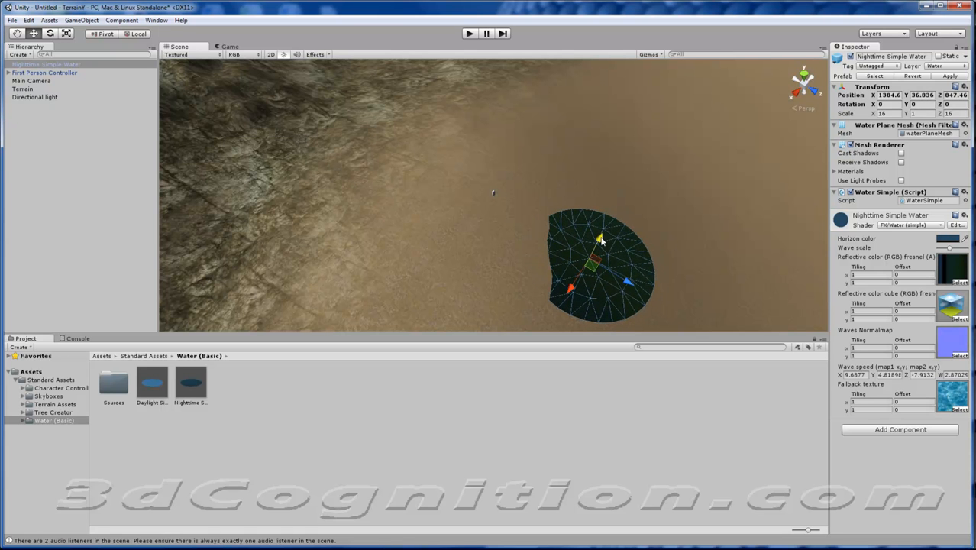
Set the Nighttime Simple Water's scale to 5000 on the X, Y and Z axes.
left_click(891, 114)
type("5000")
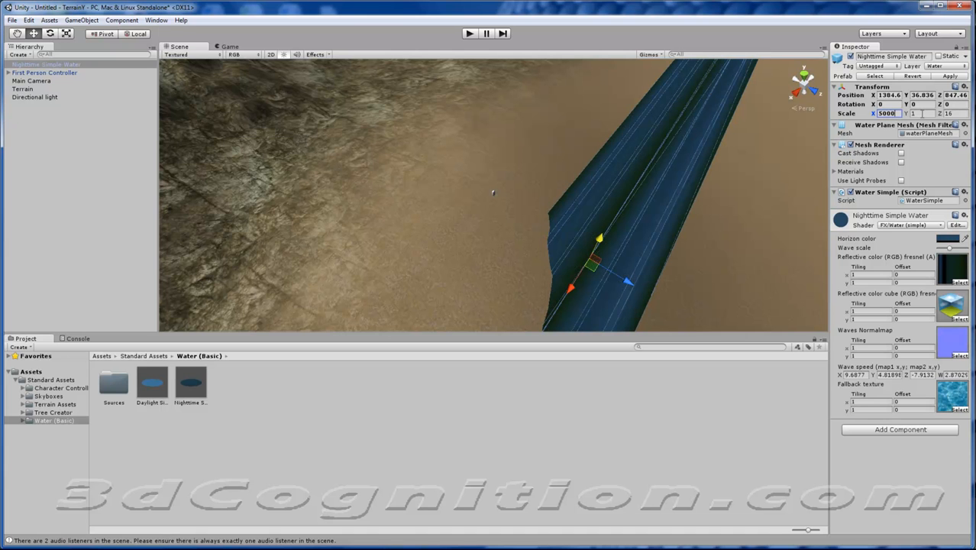
key("Tab")
type("500")
key("Tab")
type("5000")
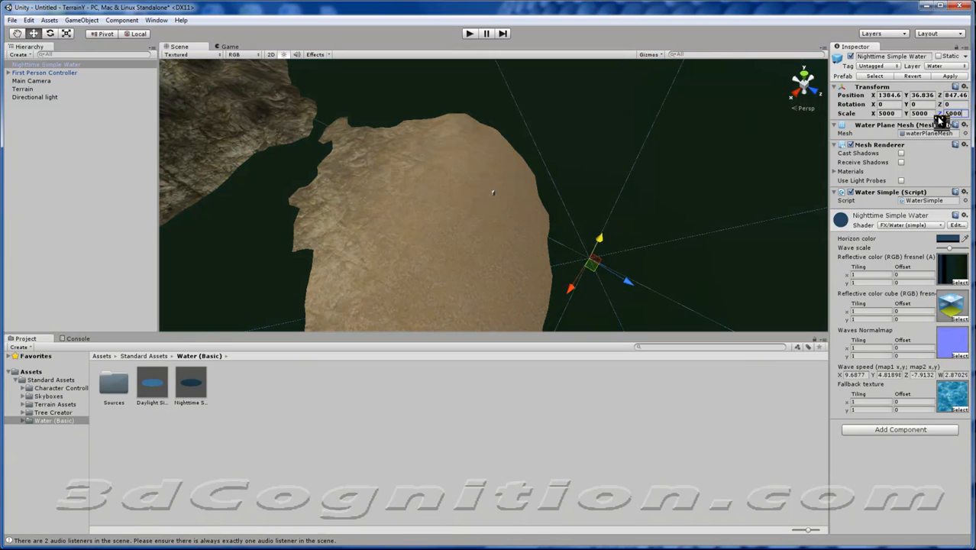
Lower the water plane to a Y position of about 16.28 so that more of the island's shoreline is exposed.
scroll(590, 109, "down", 10)
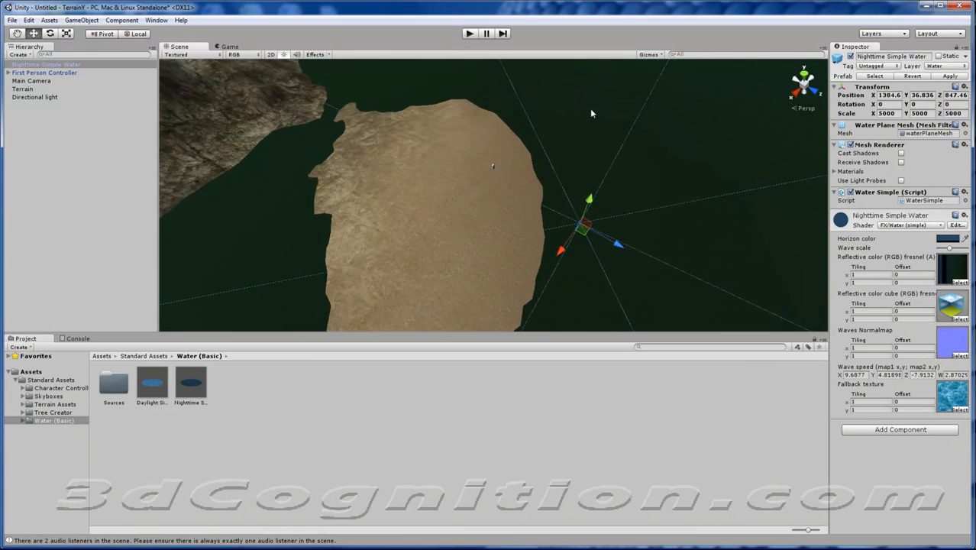
scroll(515, 161, "down", 6)
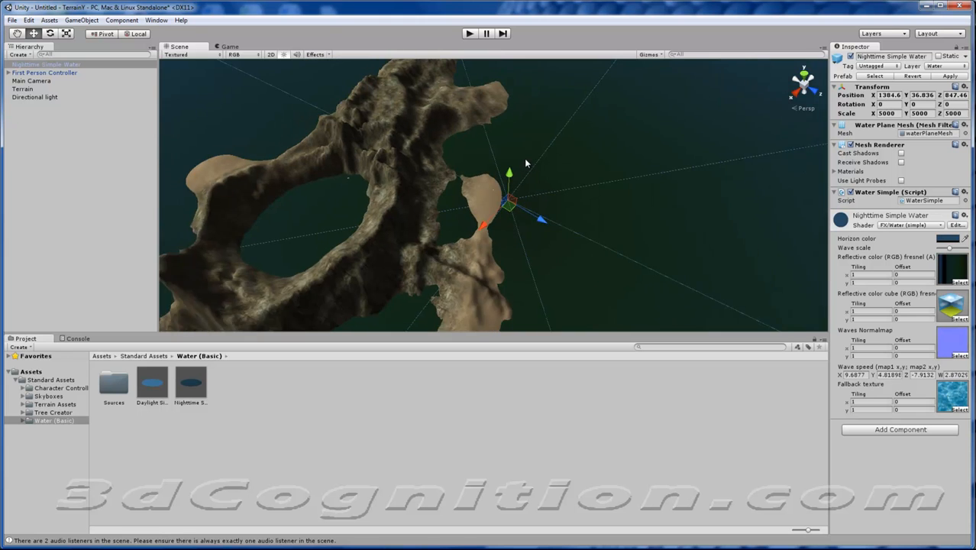
left_click_drag(508, 174, 507, 179)
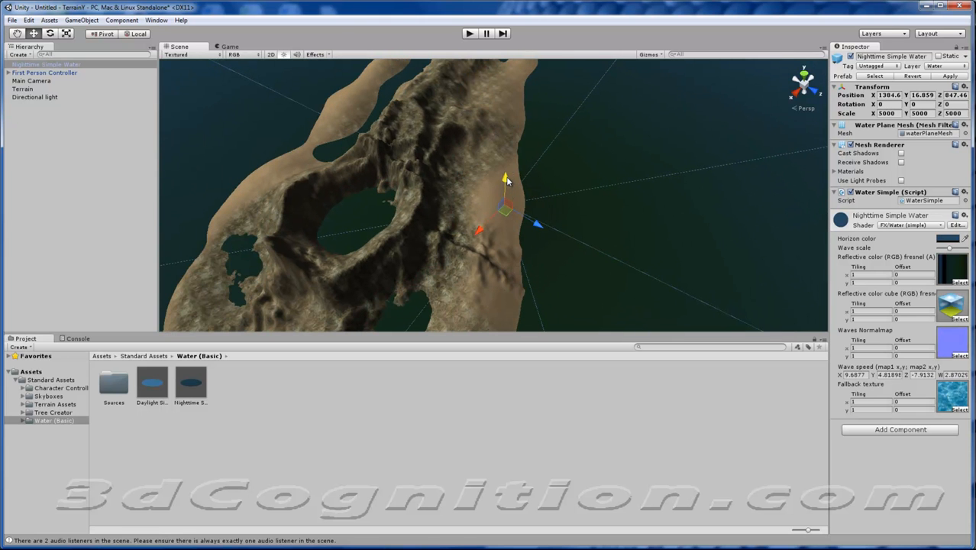
scroll(496, 153, "down", 10)
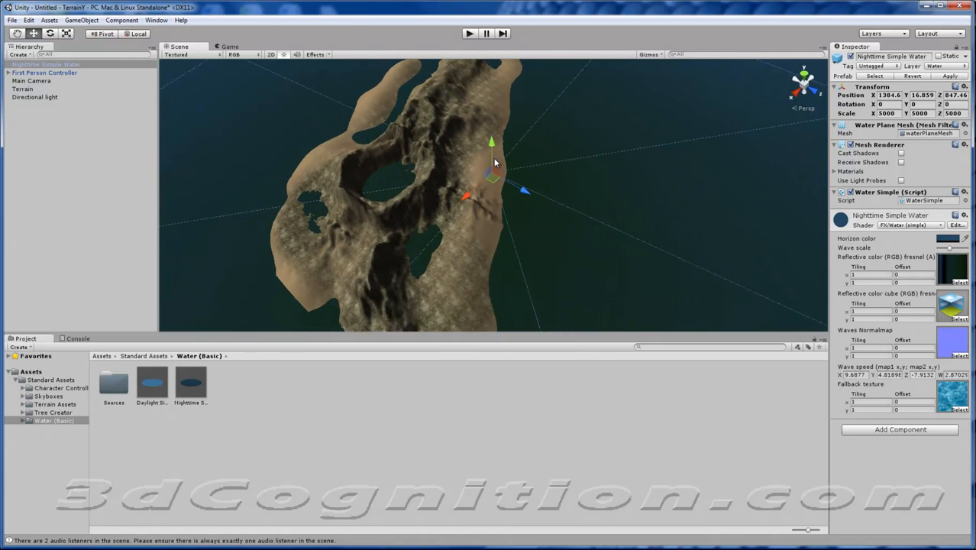
scroll(496, 158, "down", 3)
middle_click_drag(509, 156, 477, 168)
left_click_drag(459, 172, 460, 171)
scroll(450, 167, "up", 3)
middle_click_drag(376, 123, 403, 165)
scroll(403, 164, "up", 2)
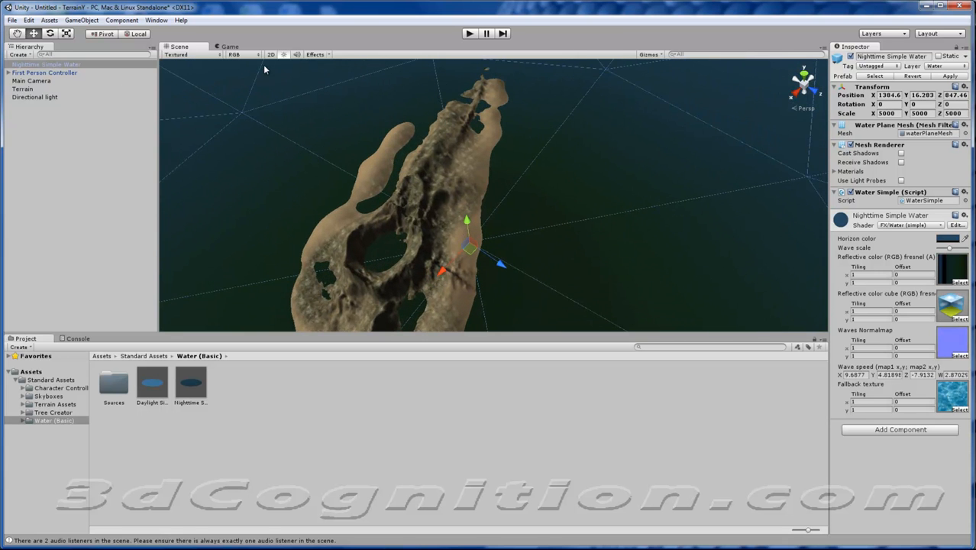
Raise the terrain above the water in the flooded gaps along the island's outer shore, using the Raise / Lower Terrain brush.
left_click(23, 88)
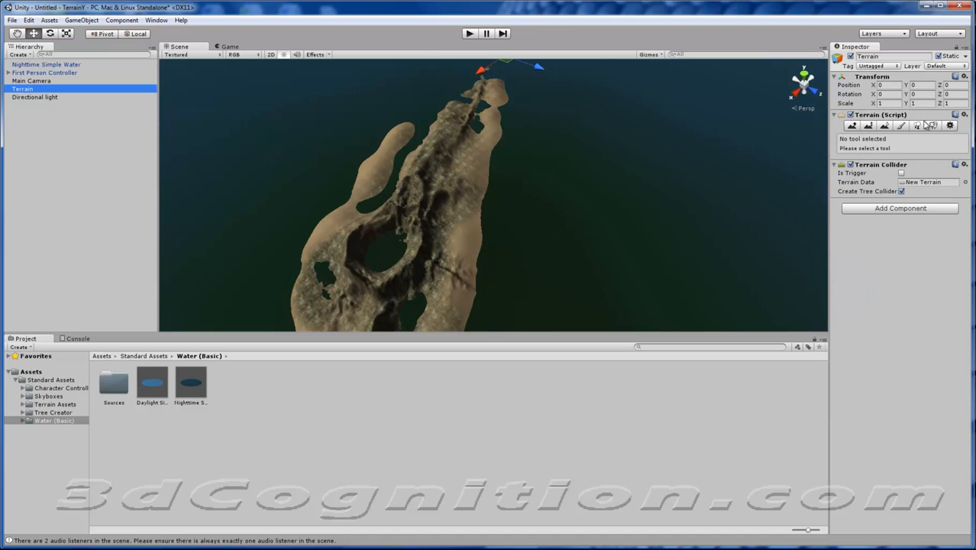
left_click(852, 126)
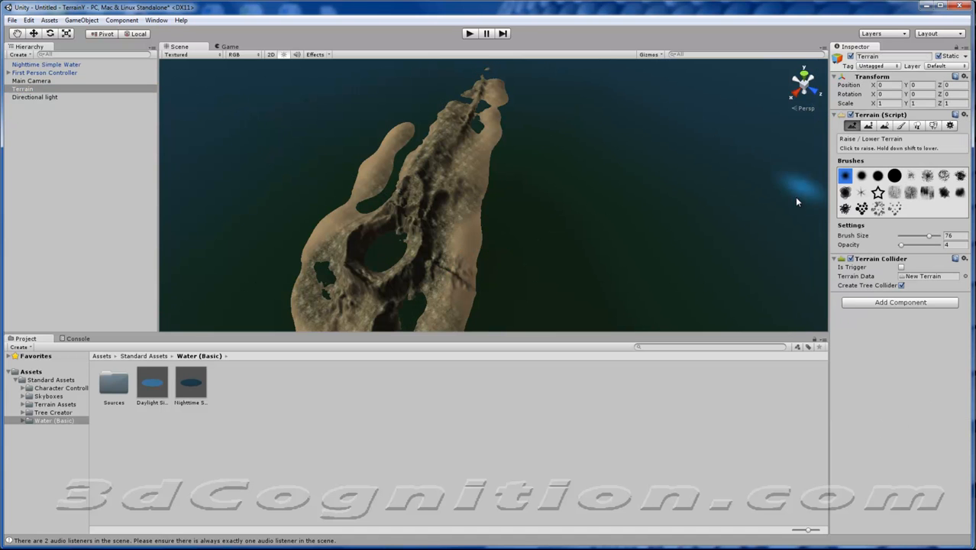
mouse_move(367, 197)
left_mouse_down()
mouse_move(396, 175)
mouse_move(382, 197)
mouse_move(371, 208)
mouse_move(407, 142)
mouse_move(405, 155)
mouse_move(514, 122)
mouse_move(475, 128)
mouse_move(477, 138)
mouse_move(468, 109)
mouse_move(479, 120)
mouse_move(472, 130)
mouse_move(463, 105)
left_mouse_up()
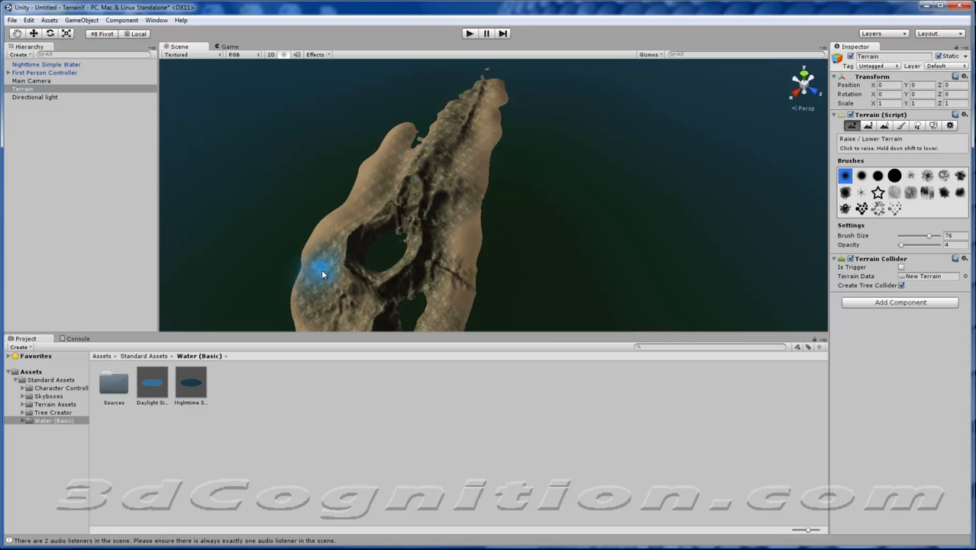
middle_click_drag(436, 256, 435, 173)
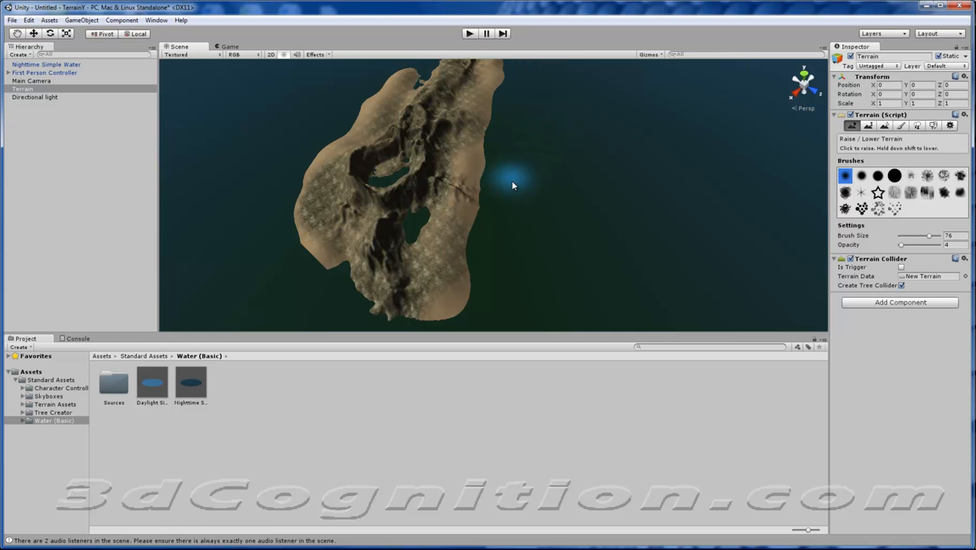
middle_click_drag(512, 184, 471, 235)
scroll(482, 162, "up", 3)
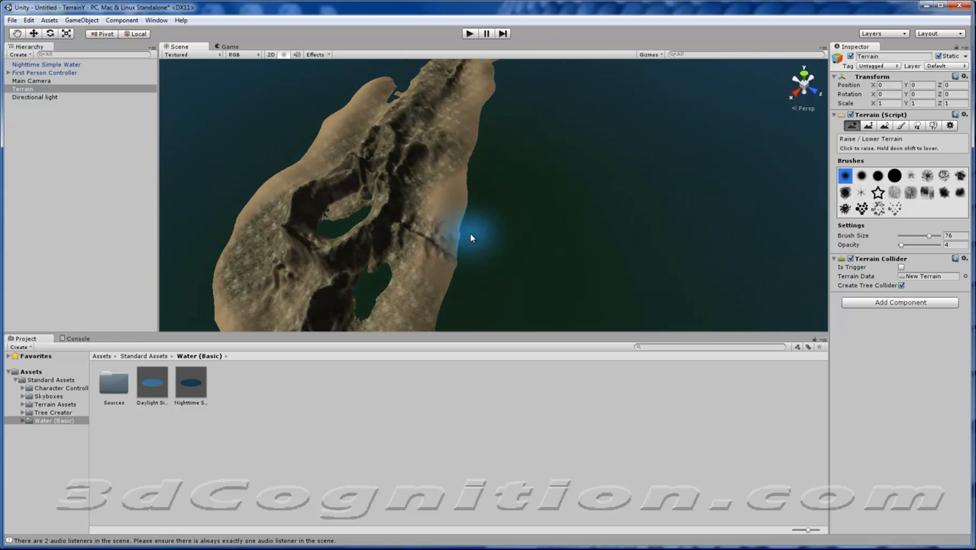
Add the Palm tree with a bend factor of 2 to the terrain's placeable trees.
left_click(918, 126)
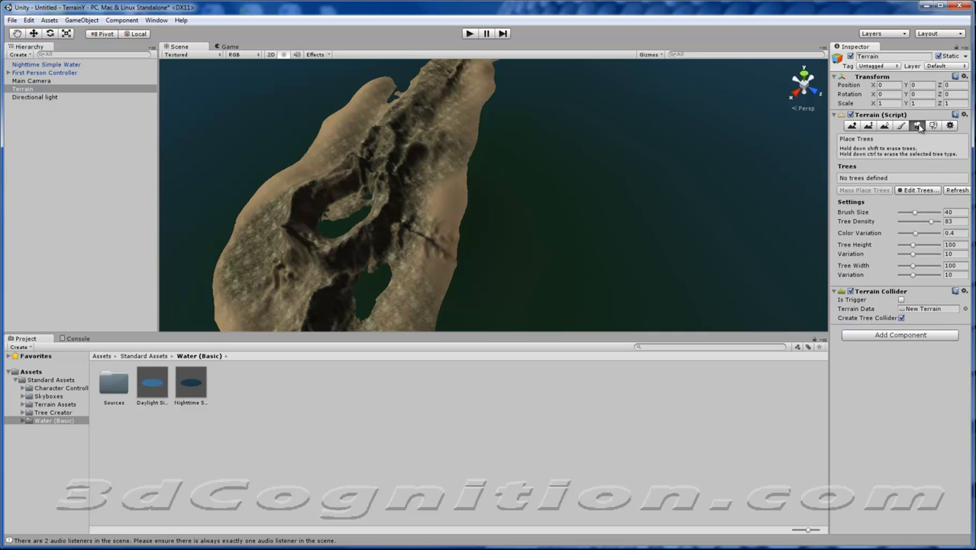
left_click(920, 190)
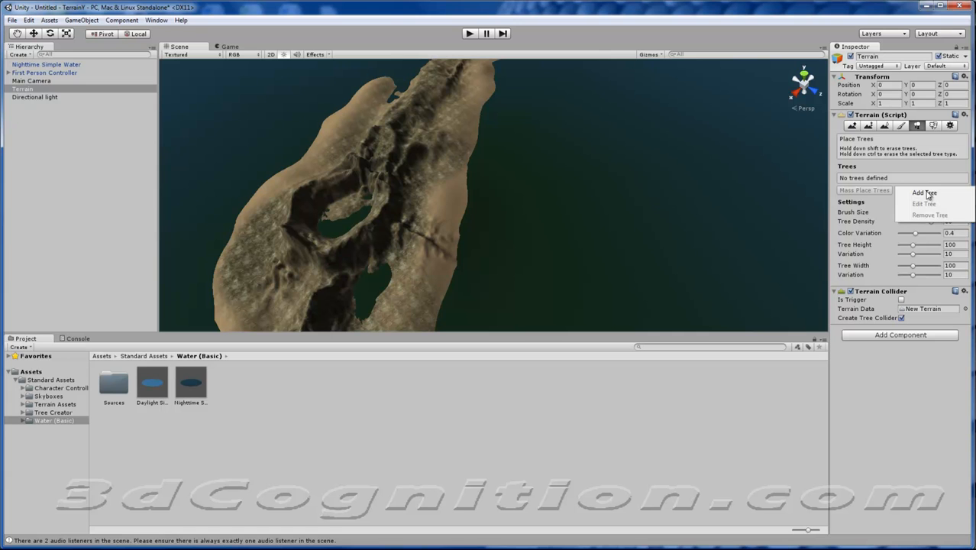
left_click(925, 193)
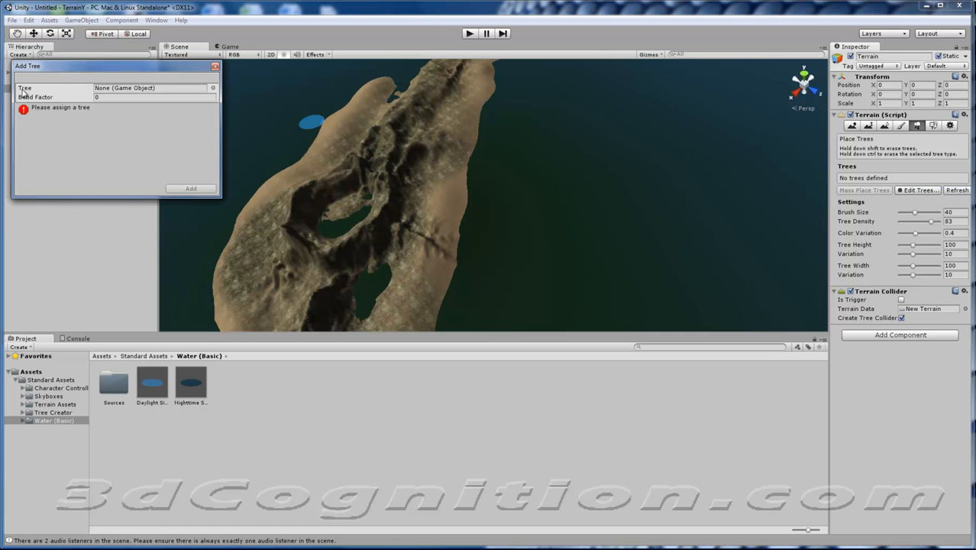
left_click(214, 88)
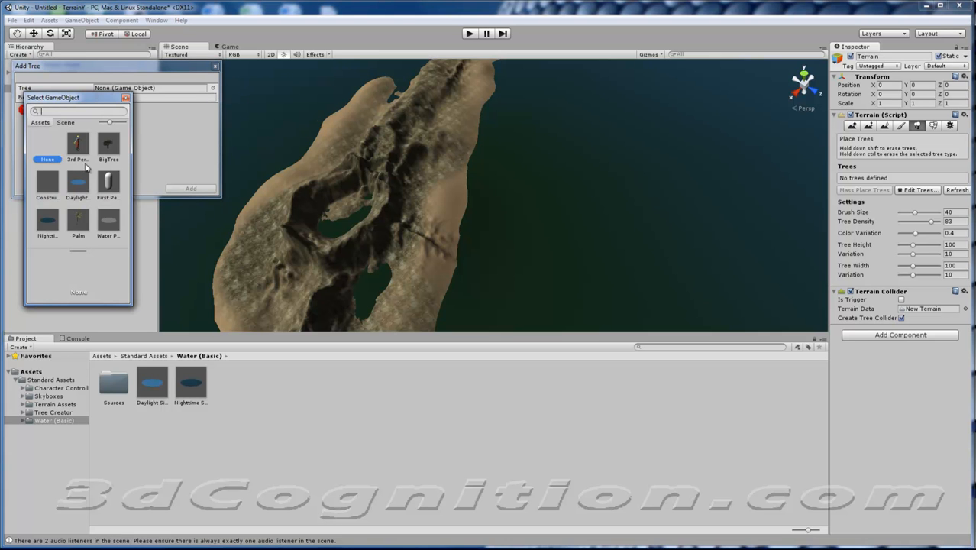
left_click(78, 220)
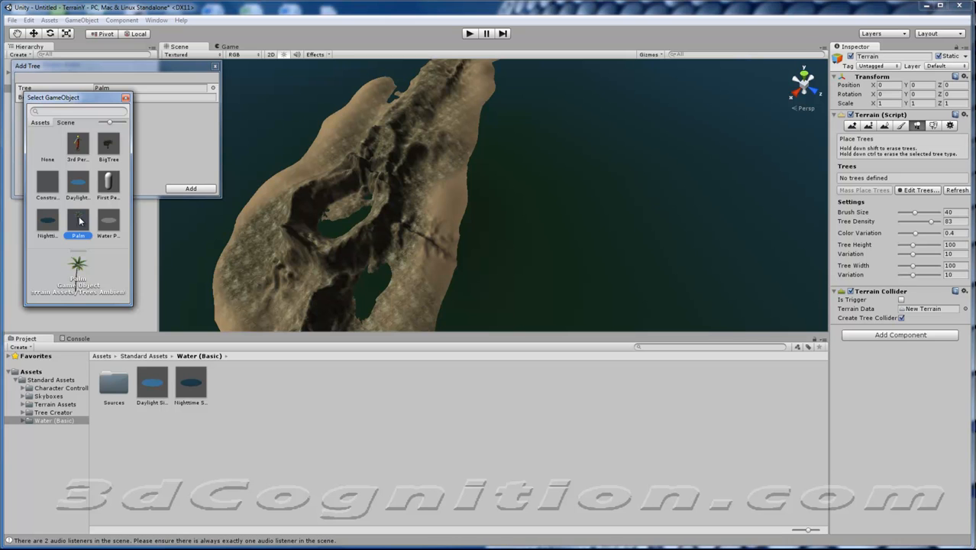
double_click(78, 220)
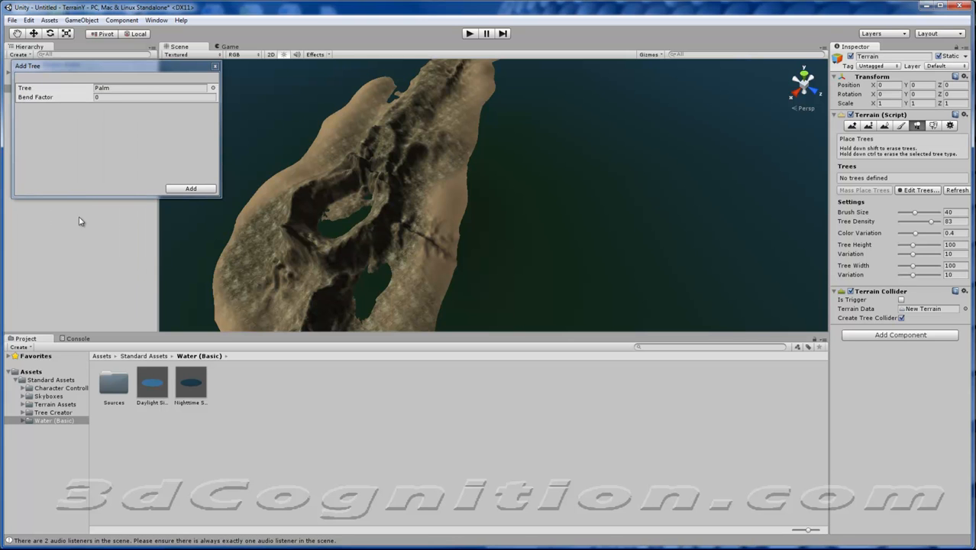
left_click(101, 98)
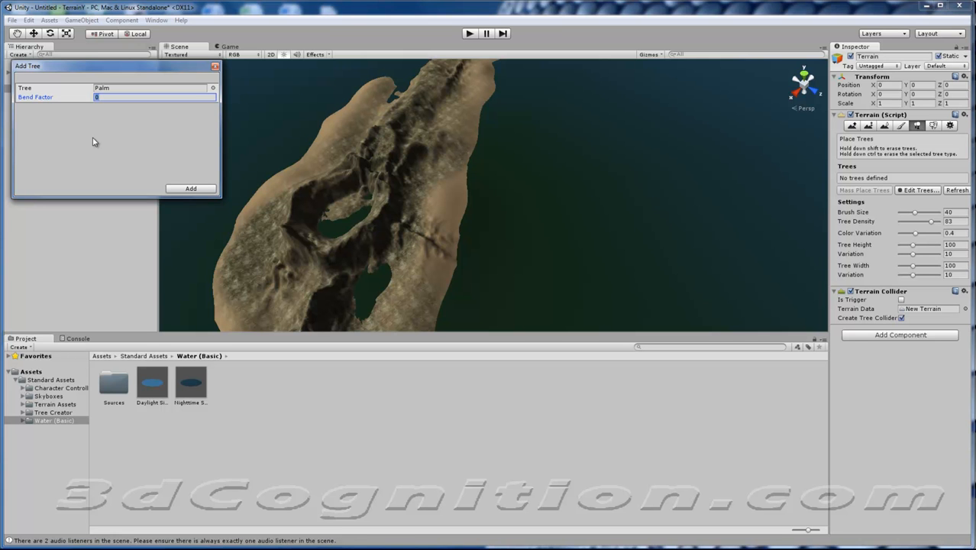
type("2")
left_click(191, 190)
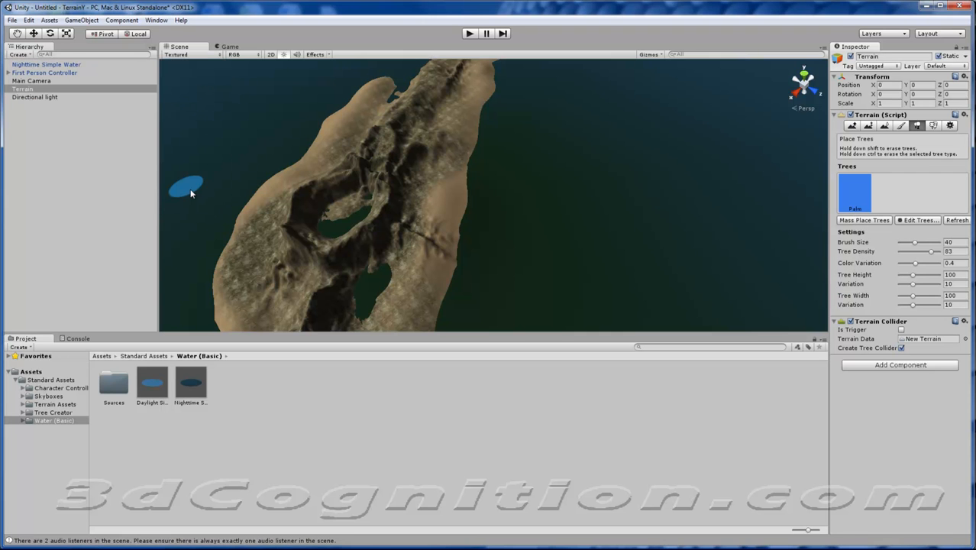
Place a cluster of palm trees on the sandy shore beside the ridge, with brush size 40 and tree density 83.
left_click(451, 202)
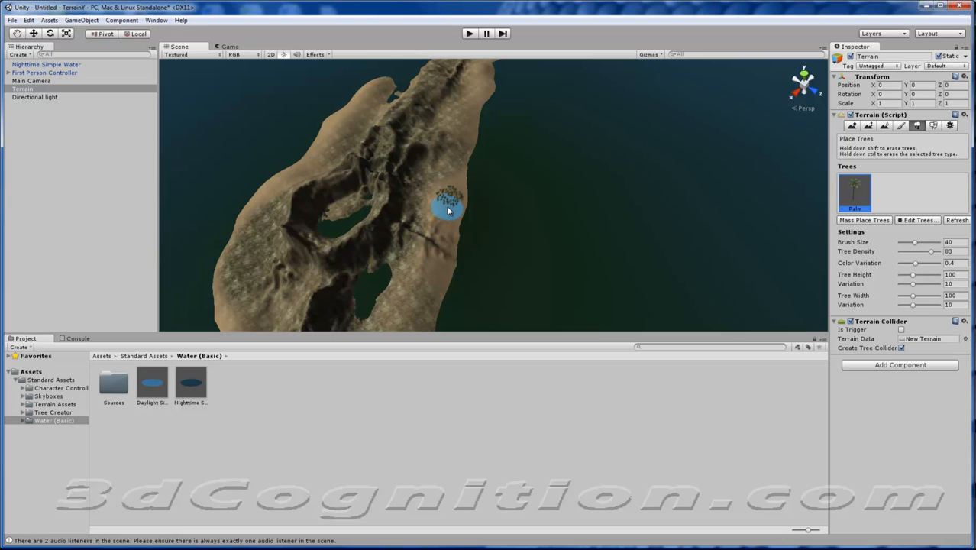
scroll(446, 205, "up", 8)
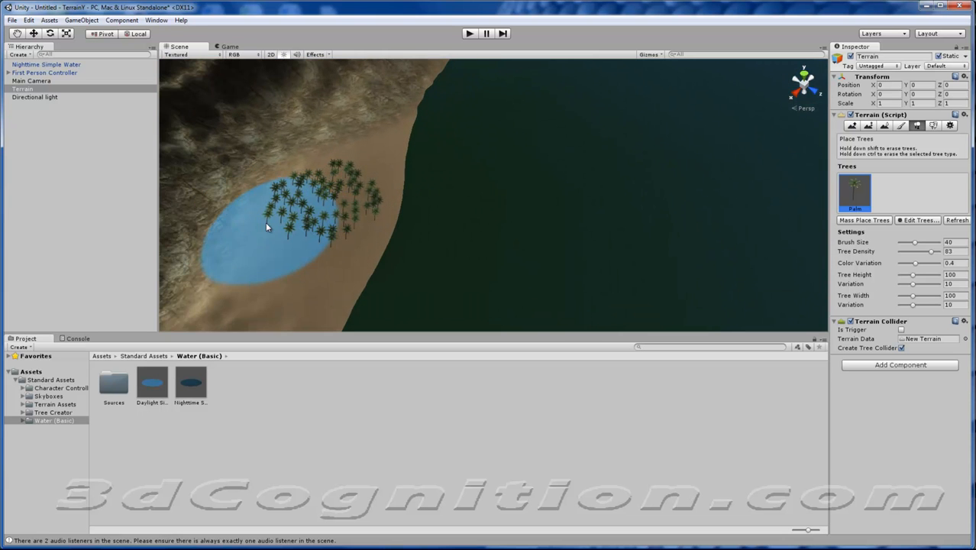
left_click_drag(266, 226, 359, 222, "alt")
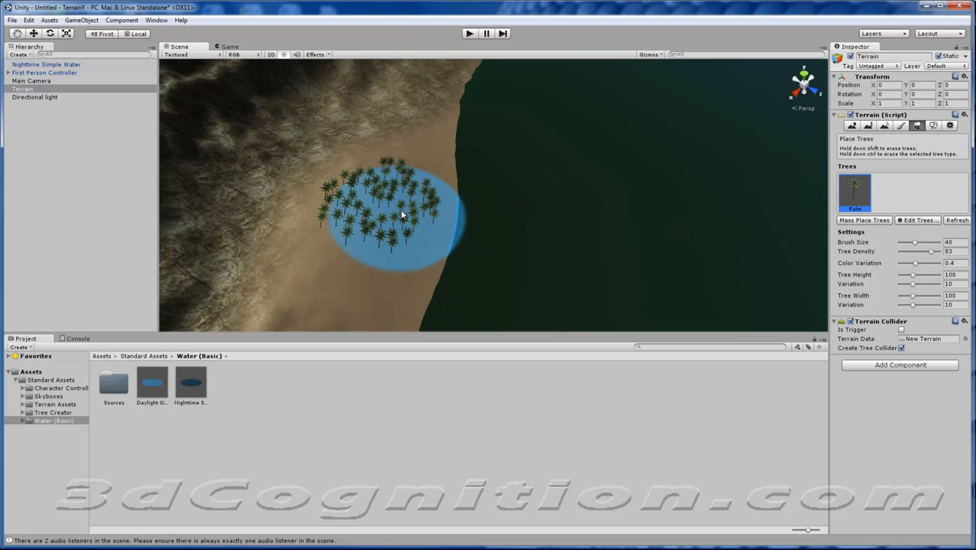
Erase the dense palm cluster and plant scattered palms along the beach beside the ridge, using brush size 18 and tree density 25.
left_click_drag(400, 210, 406, 212, "shift")
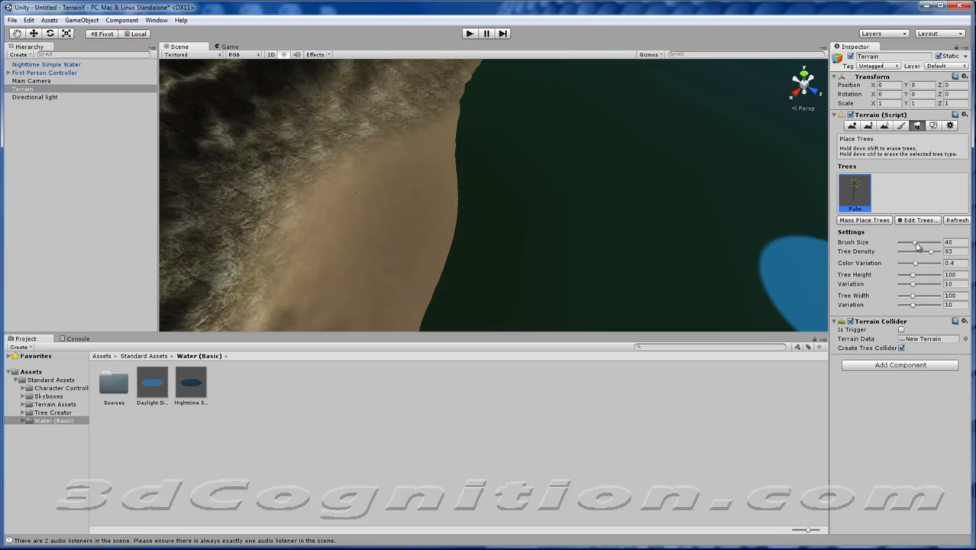
left_click_drag(933, 254, 912, 255)
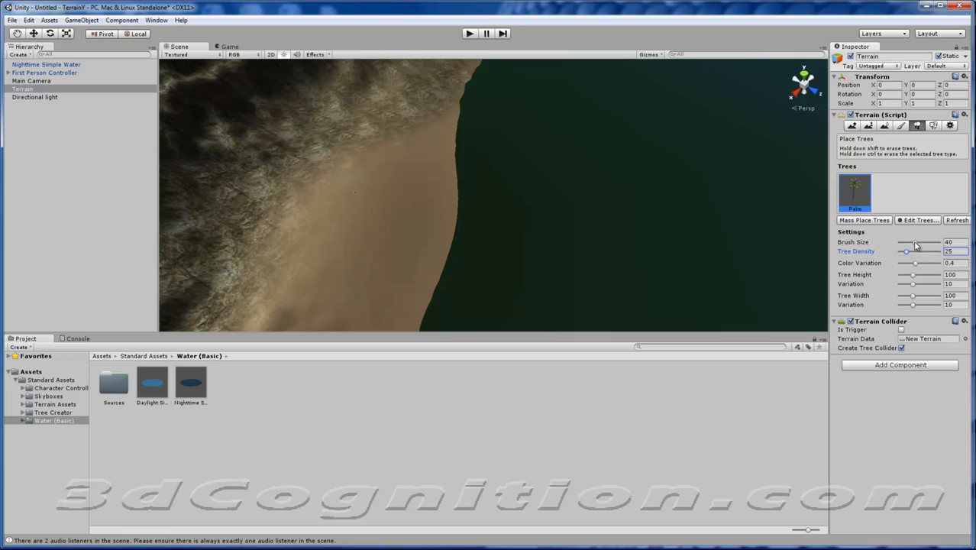
left_click_drag(916, 243, 913, 245)
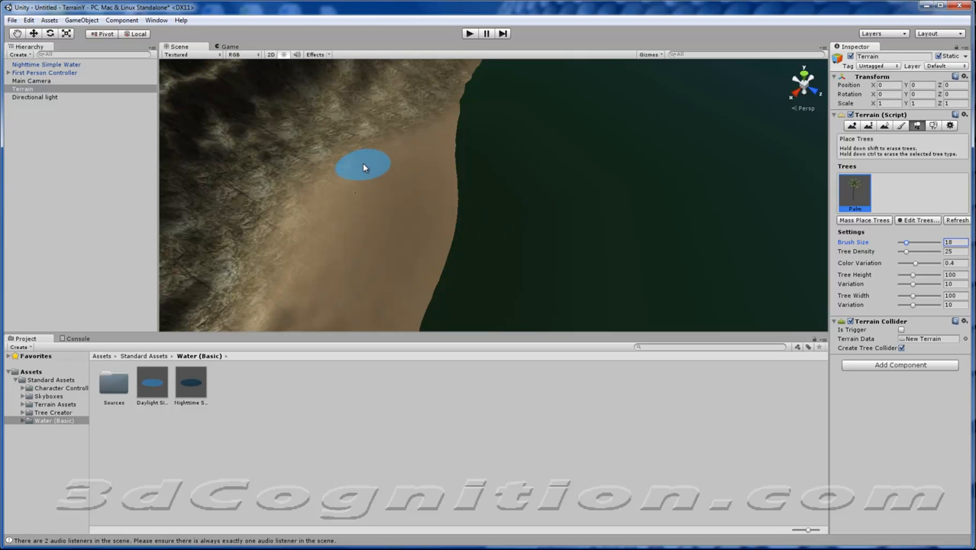
mouse_move(353, 167)
left_mouse_down()
mouse_move(450, 124)
mouse_move(431, 143)
mouse_move(387, 149)
mouse_move(427, 115)
mouse_move(306, 190)
mouse_move(447, 140)
mouse_move(397, 179)
left_mouse_up()
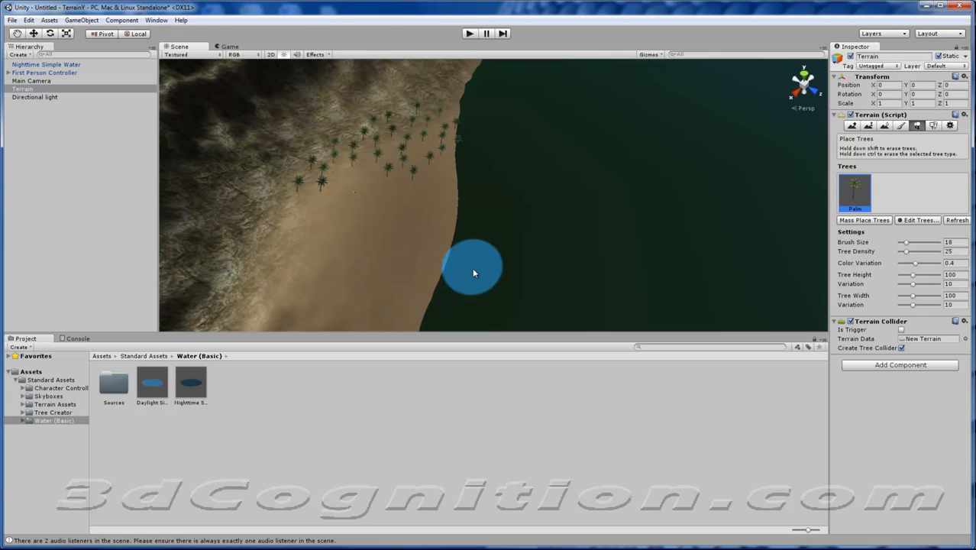
left_click_drag(300, 190, 271, 275)
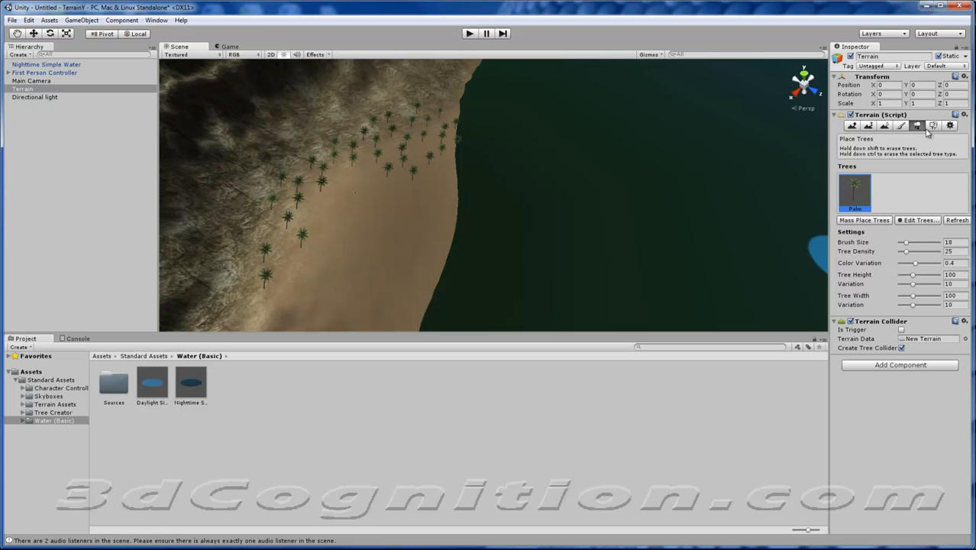
Show the terrain settings, including wind, and play-test the scene to check how the palms look from the ground.
left_click(950, 126)
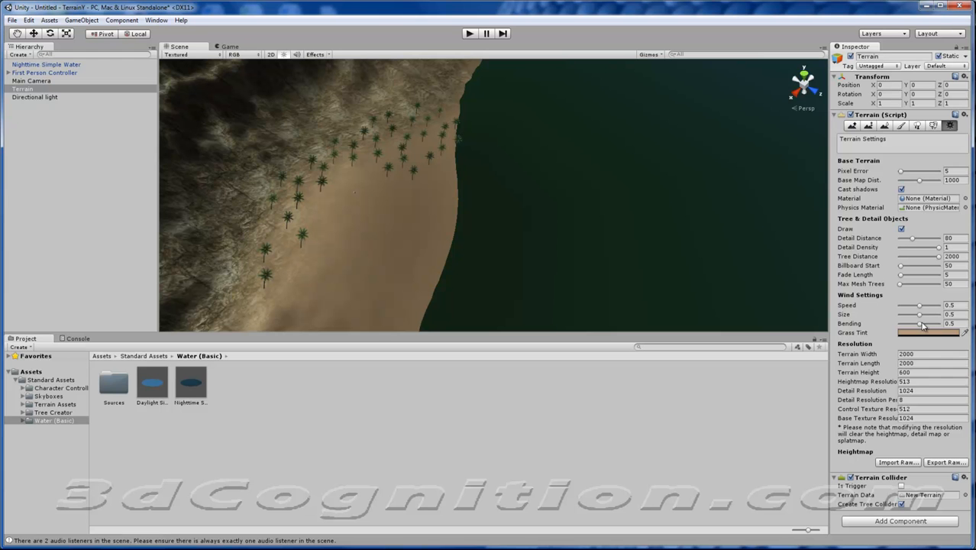
left_click(470, 34)
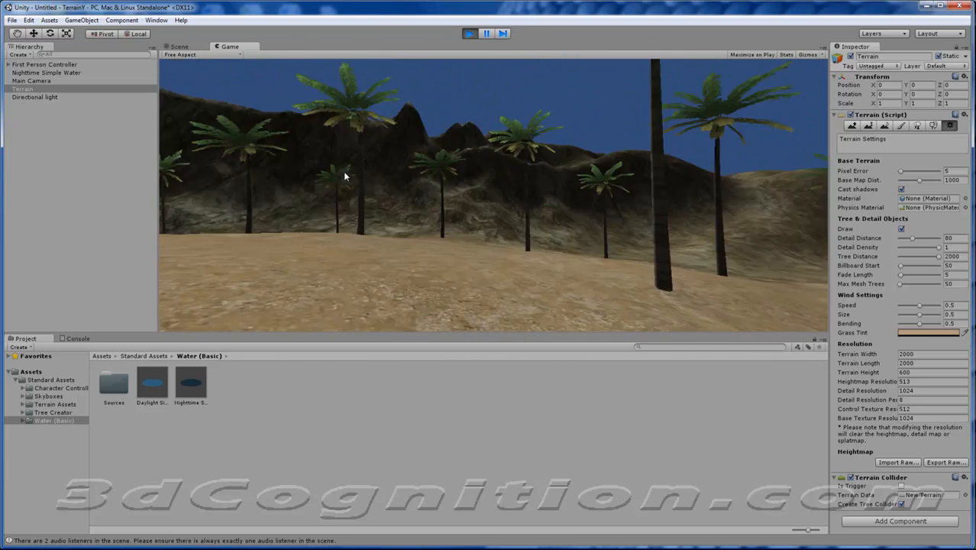
left_click(468, 34)
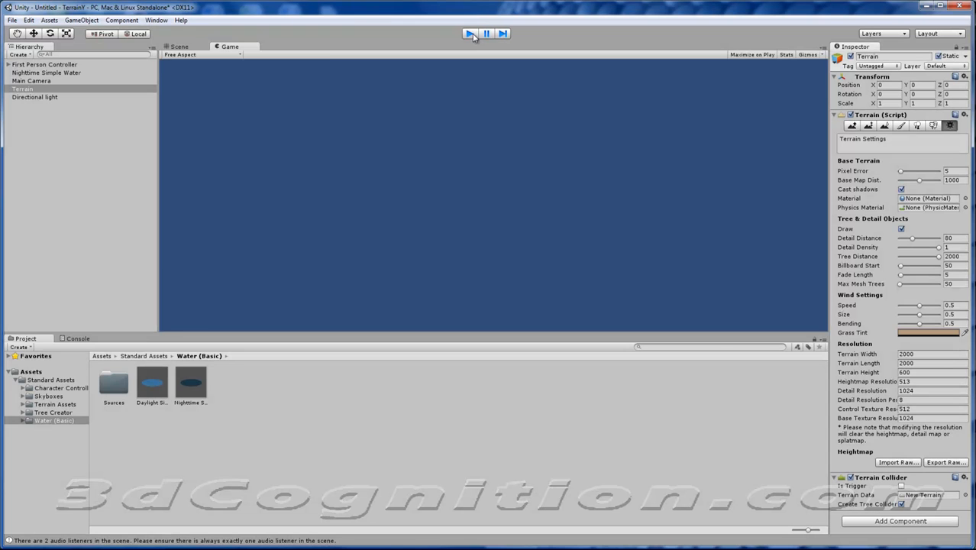
Create a Wind Zone object in the scene.
left_click(82, 19)
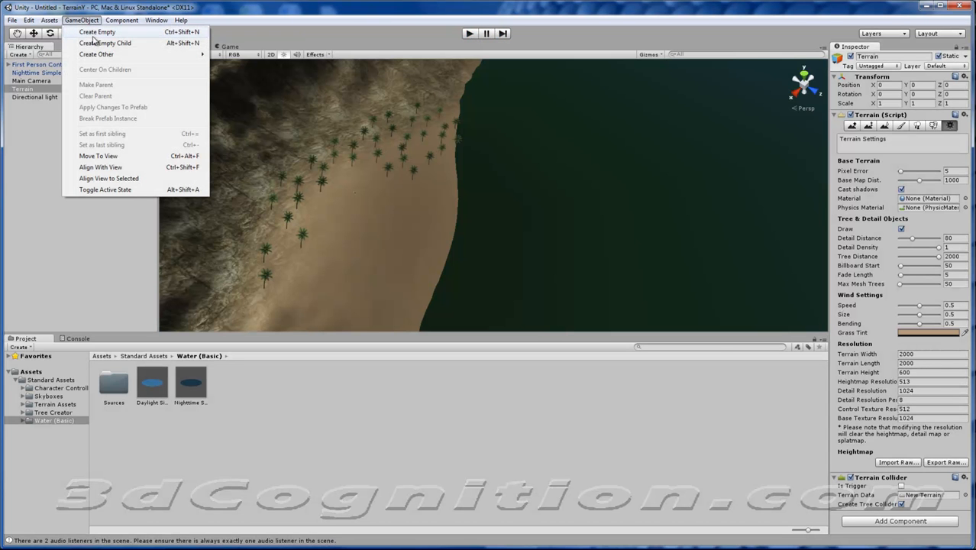
mouse_move(101, 56)
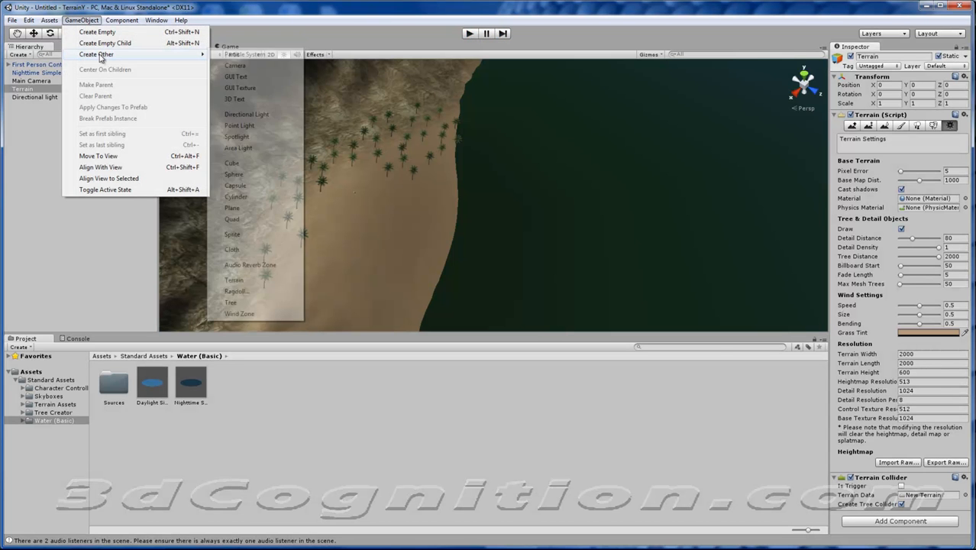
left_click(248, 314)
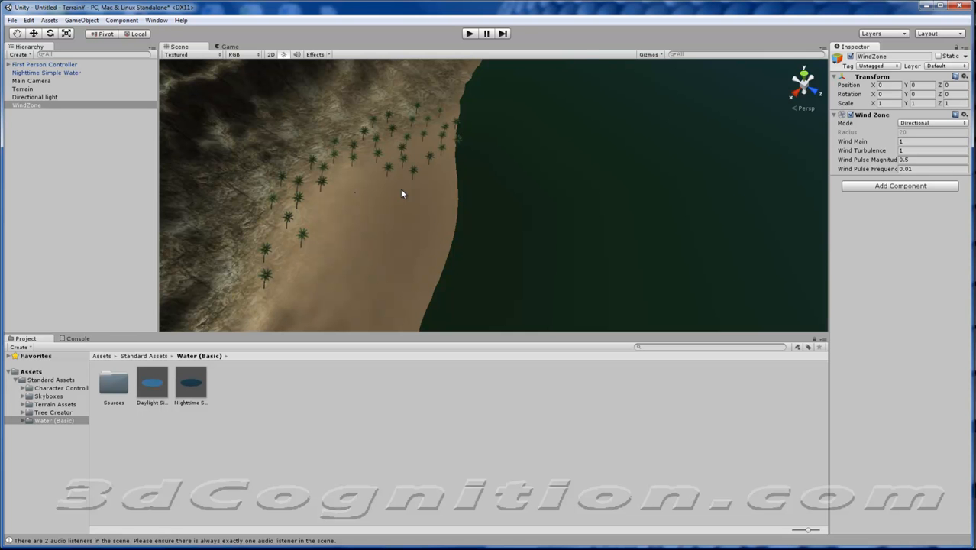
Move the wind zone among the palms on the beach, to about X 1299.34, Y 24.51, Z 800.14, just above the sand.
scroll(254, 160, "down", 10)
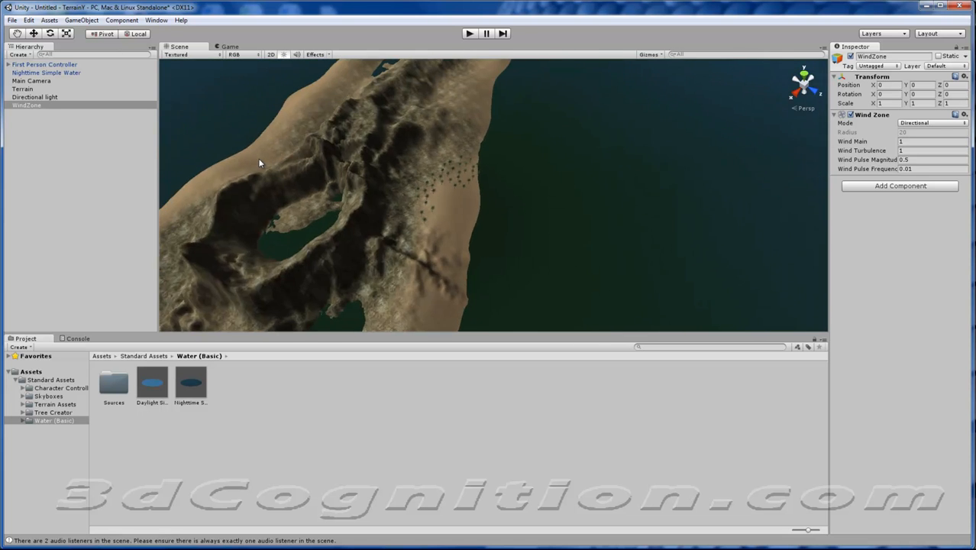
scroll(260, 162, "down", 8)
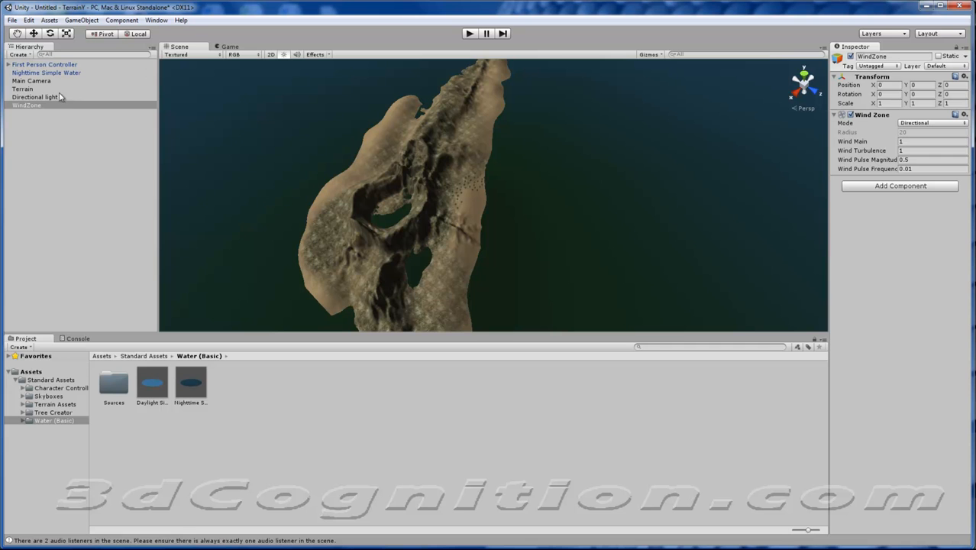
left_click(33, 34)
scroll(365, 194, "down", 6)
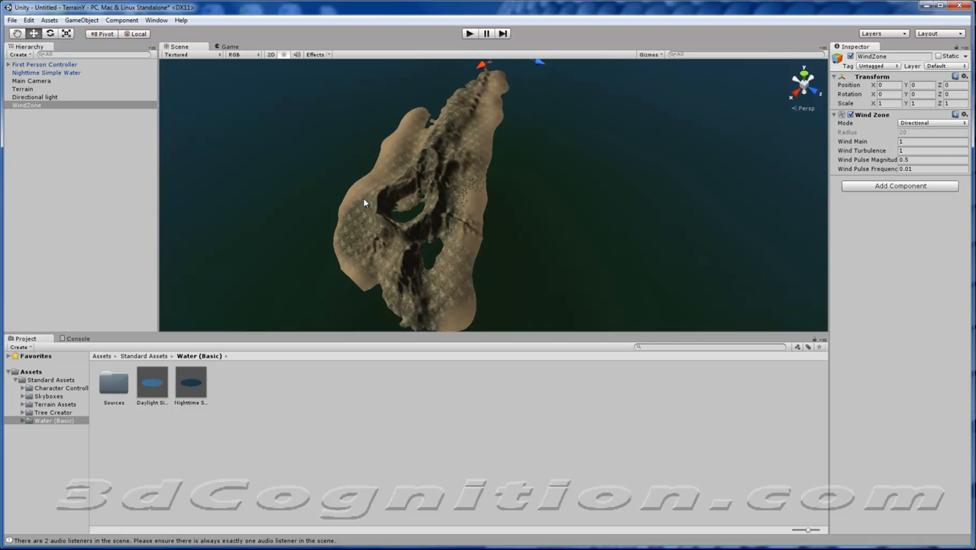
left_click_drag(478, 102, 497, 215)
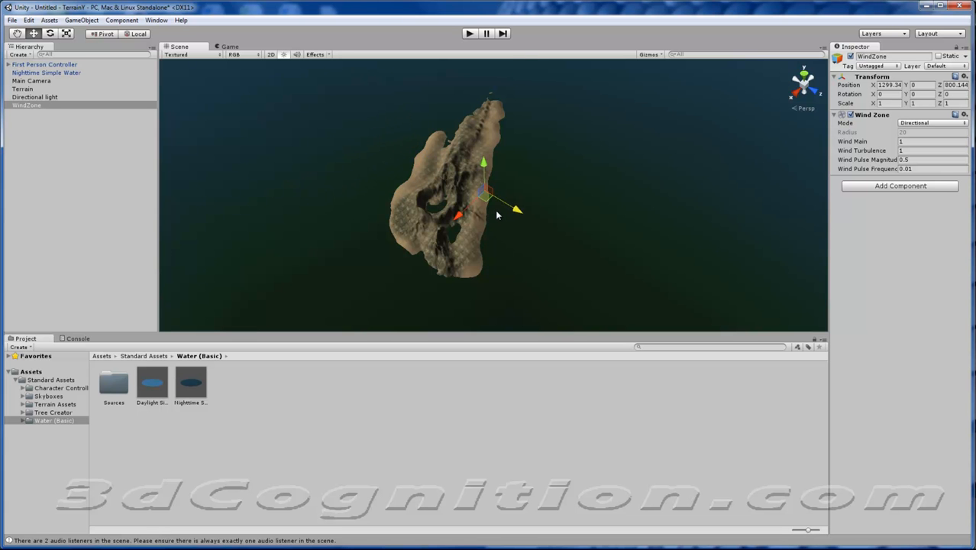
key("f")
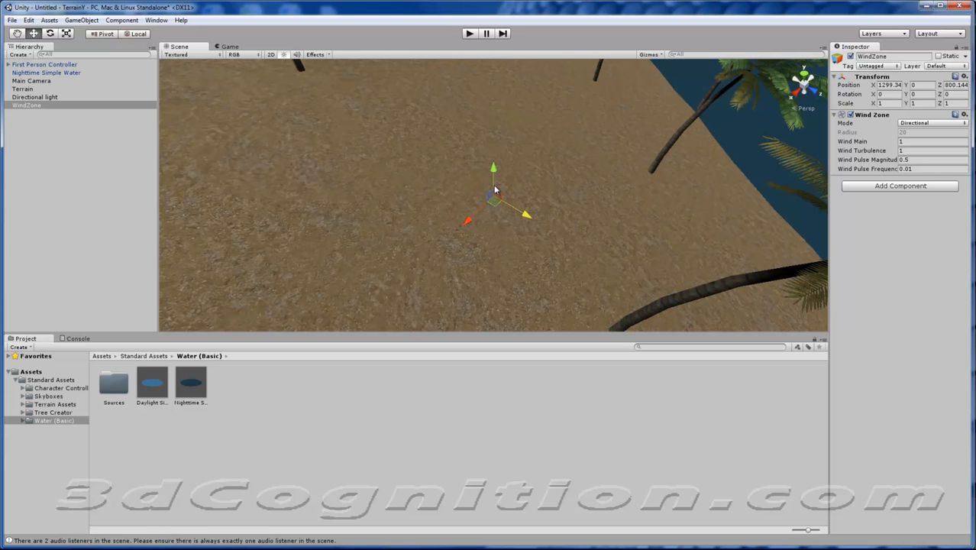
left_click_drag(493, 195, 501, 81)
scroll(510, 93, "down", 4)
middle_click_drag(510, 94, 501, 168)
key("w")
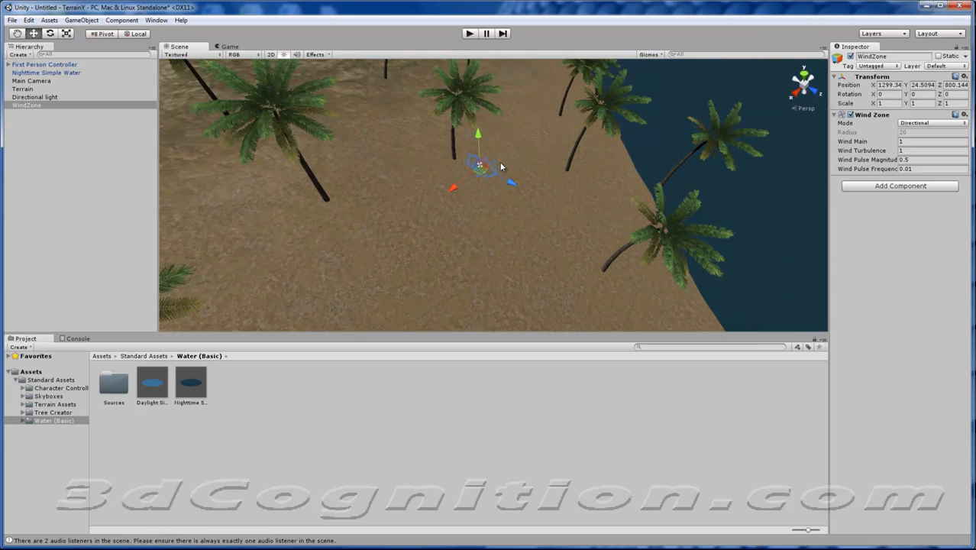
scroll(500, 163, "up", 3)
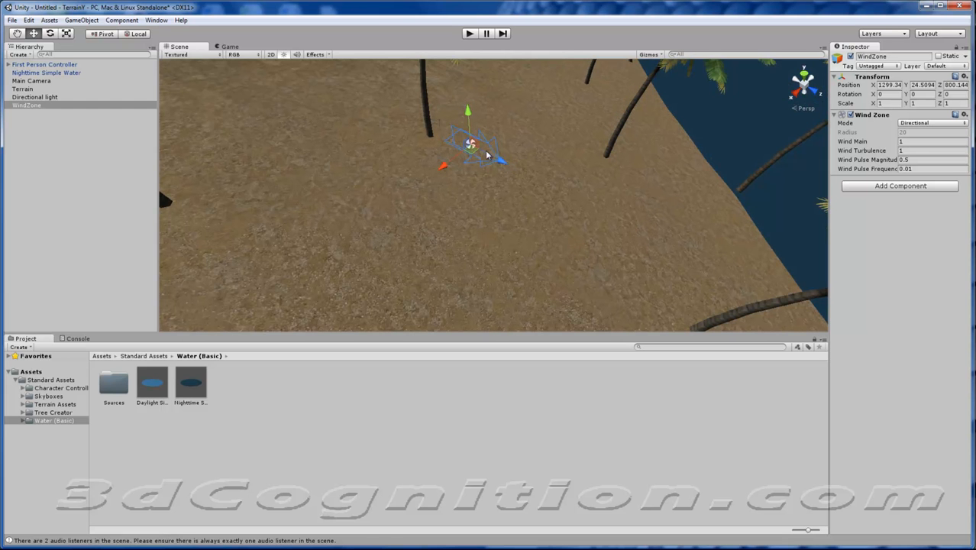
Rotate the wind zone to about 52.77 degrees around Y and shift it to about X 1301.27, Z 801.61.
left_click(50, 33)
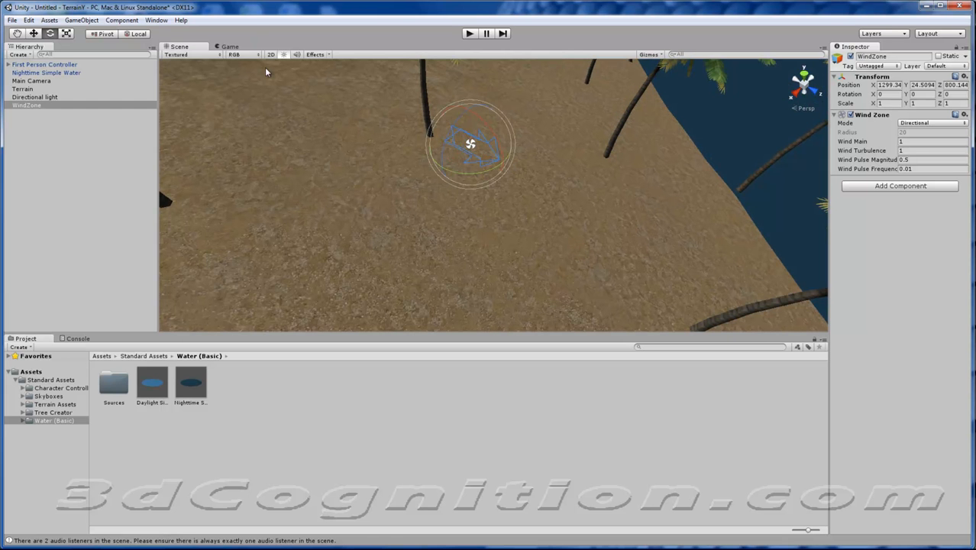
left_click_drag(481, 174, 394, 142)
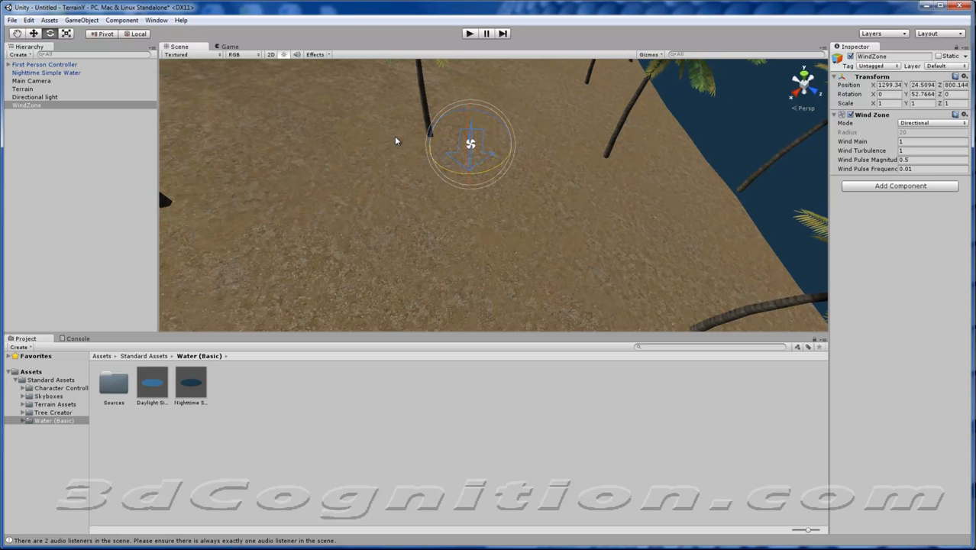
left_click_drag(557, 214, 400, 202, "alt")
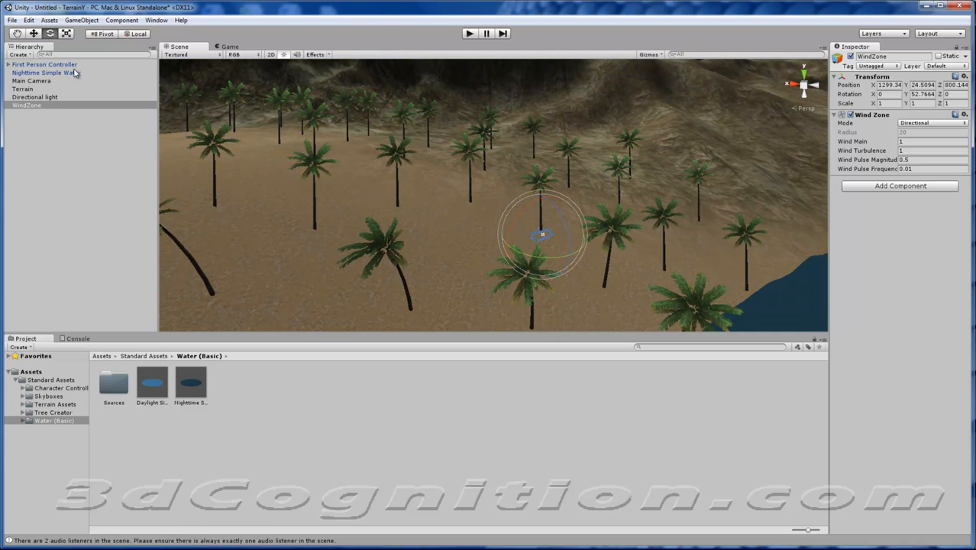
left_click(35, 34)
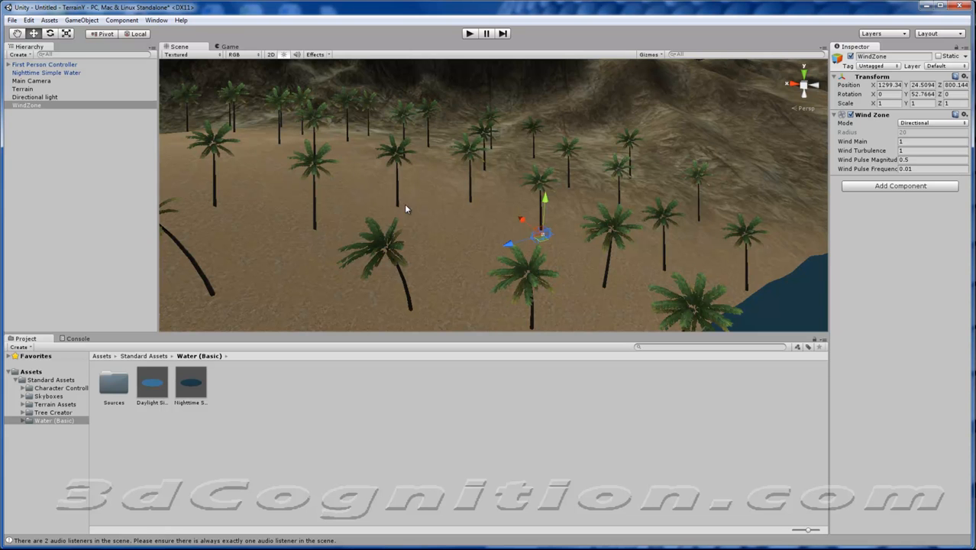
Play-test the scene by walking among the palms along the beach to examine how they move in the wind.
key("ctrl+p")
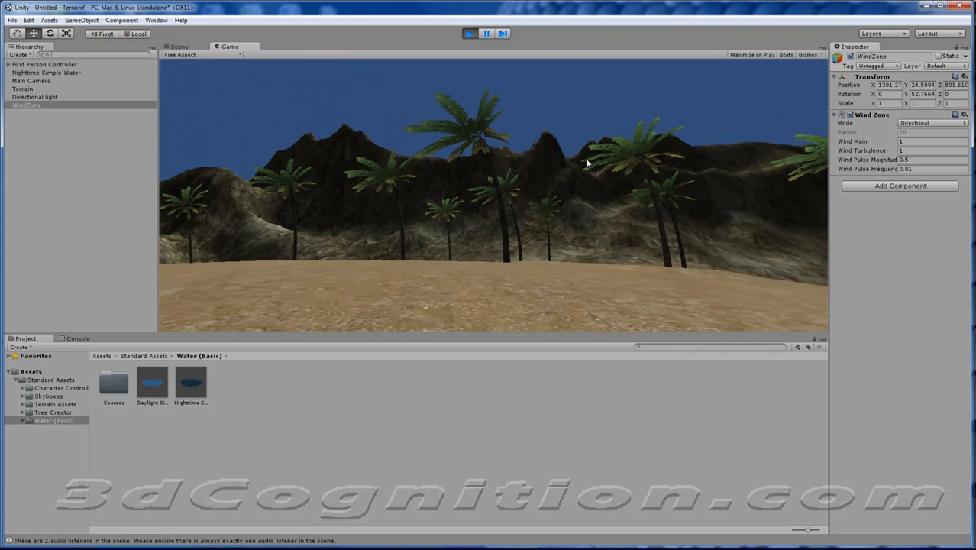
key("w")
key("w")
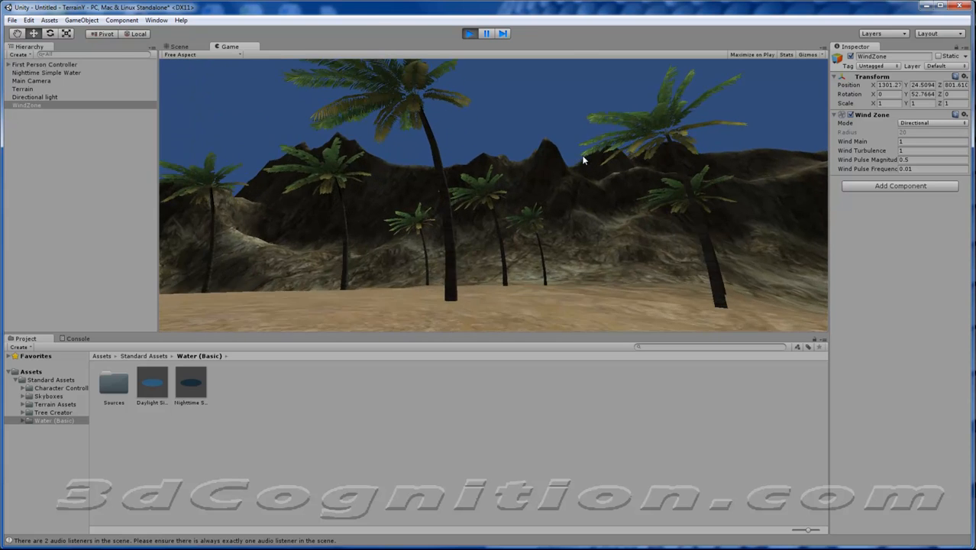
key("w")
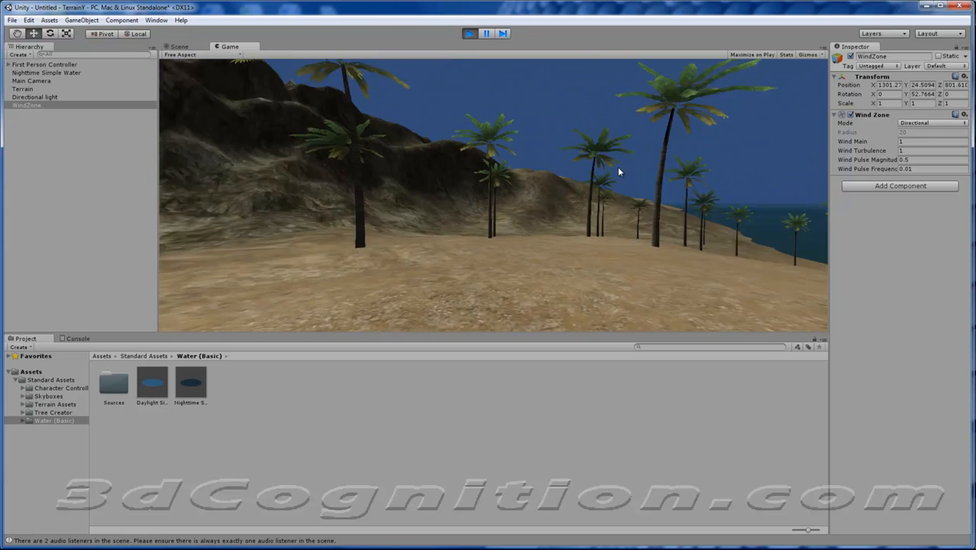
key("w")
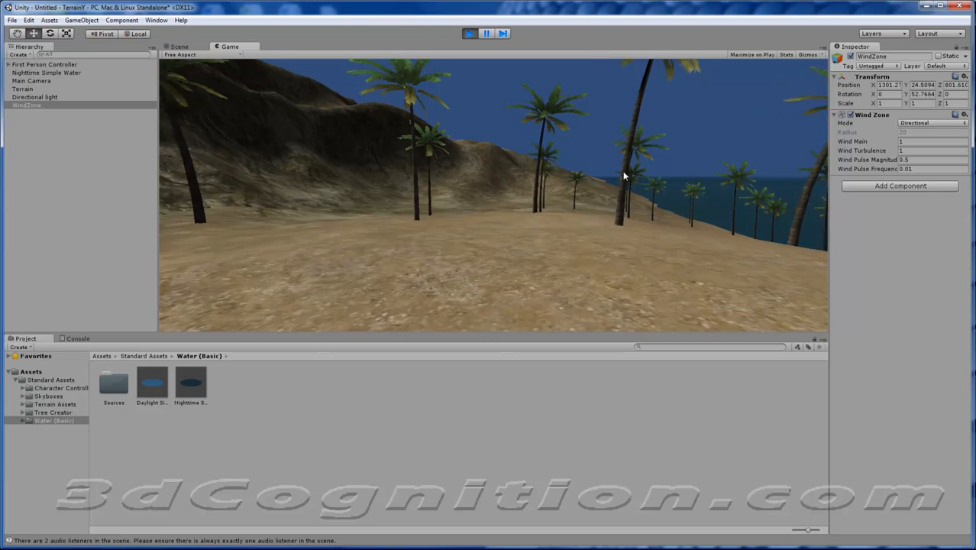
key("w")
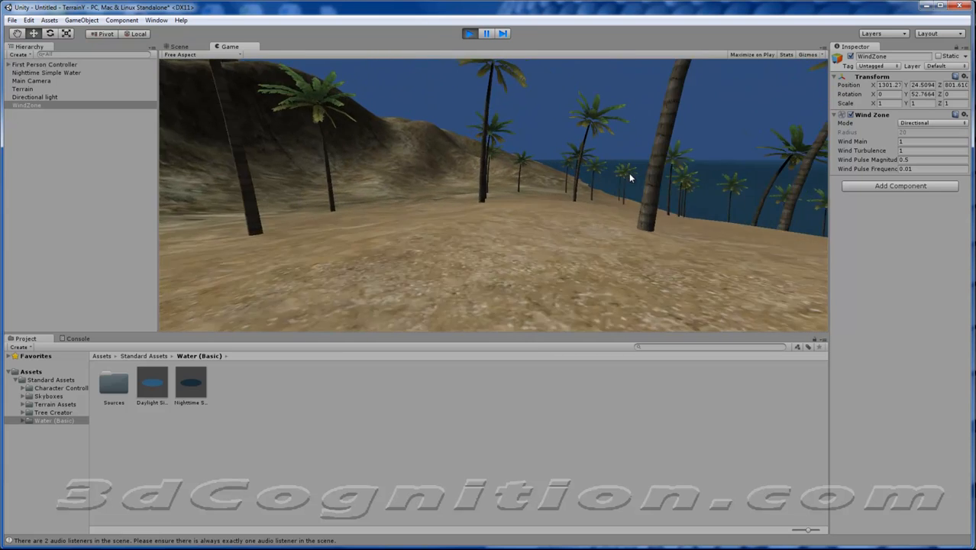
key("w")
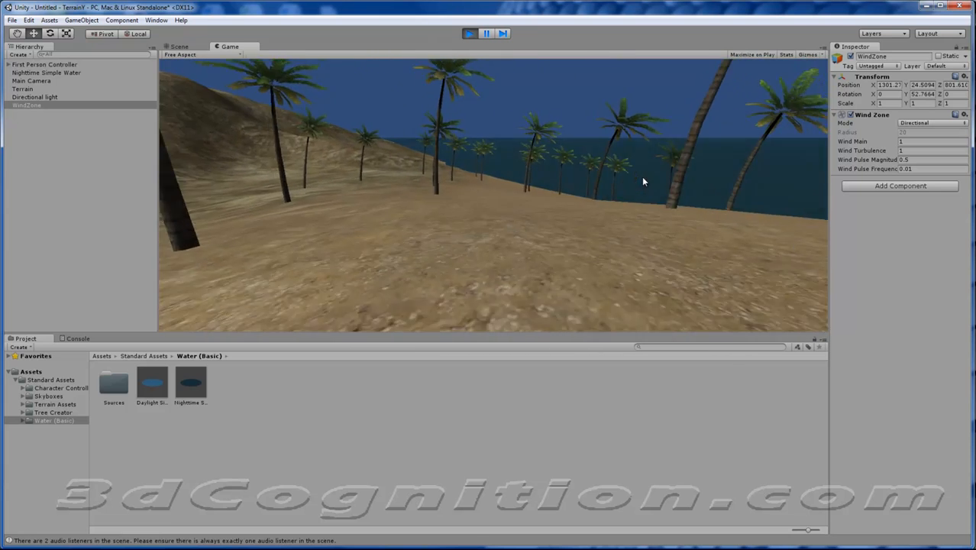
key("w")
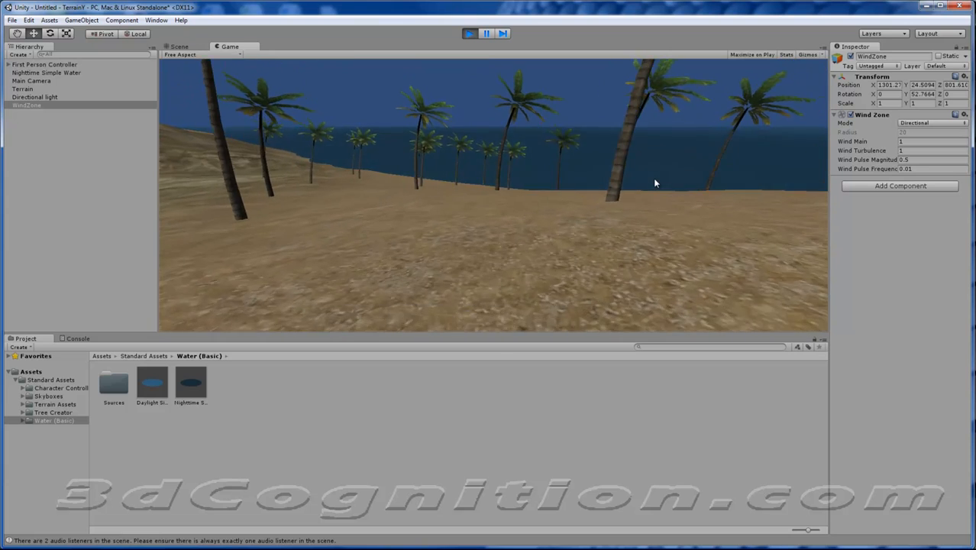
key("w")
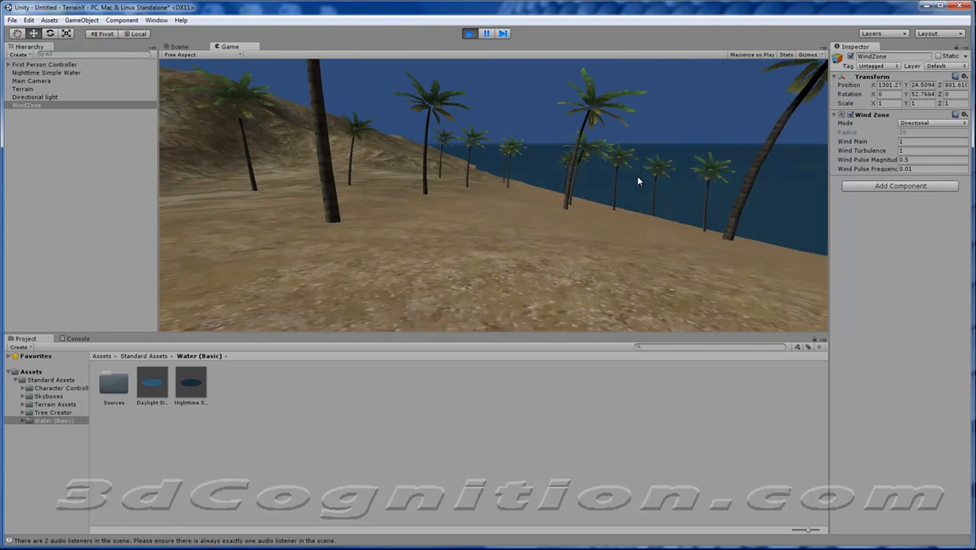
key("w")
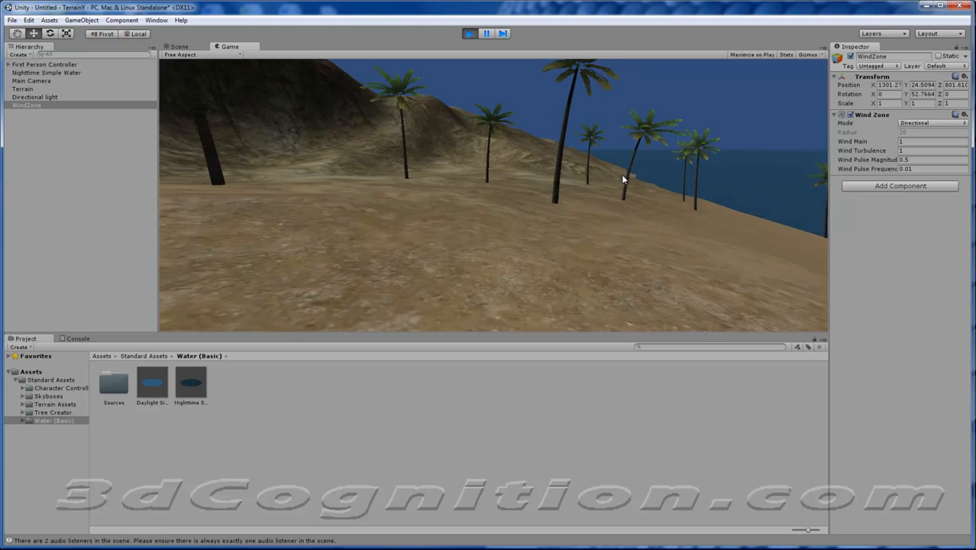
key("w")
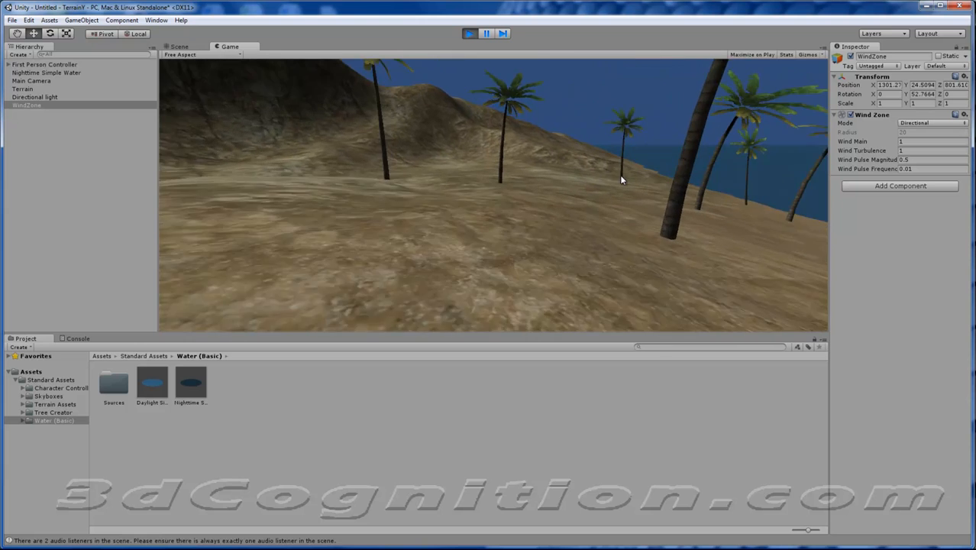
key("w")
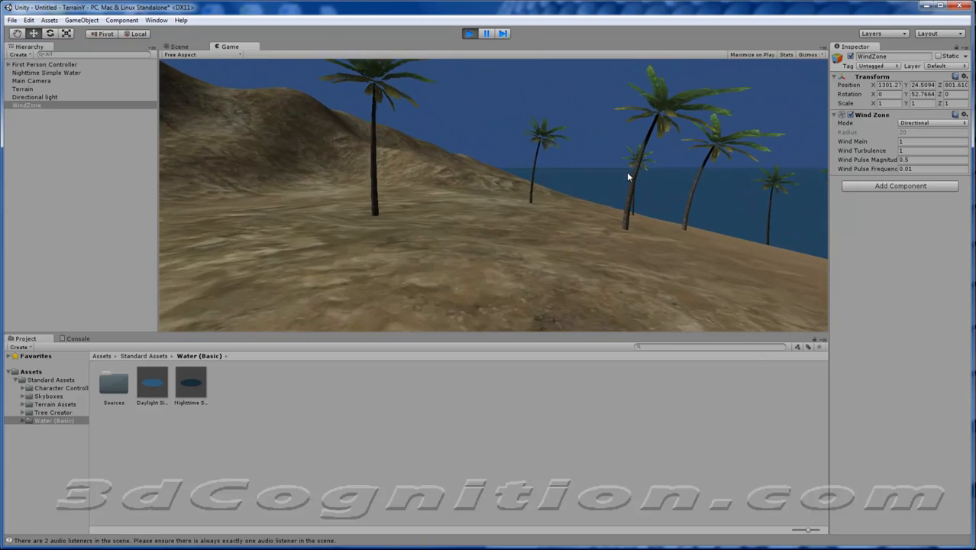
left_click(469, 34)
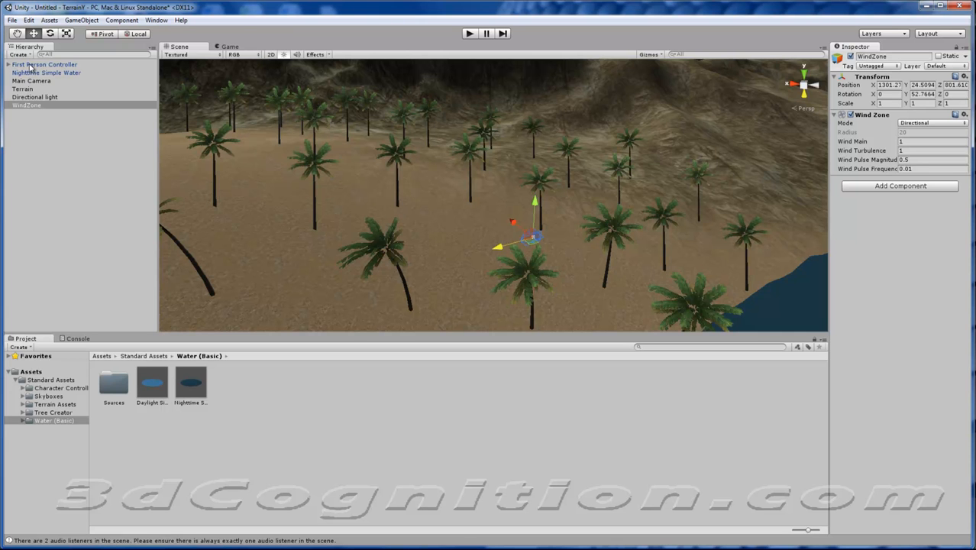
Set the terrain's Billboard Start to 160 and its Tree Distance to 545 in the terrain settings.
left_click(22, 89)
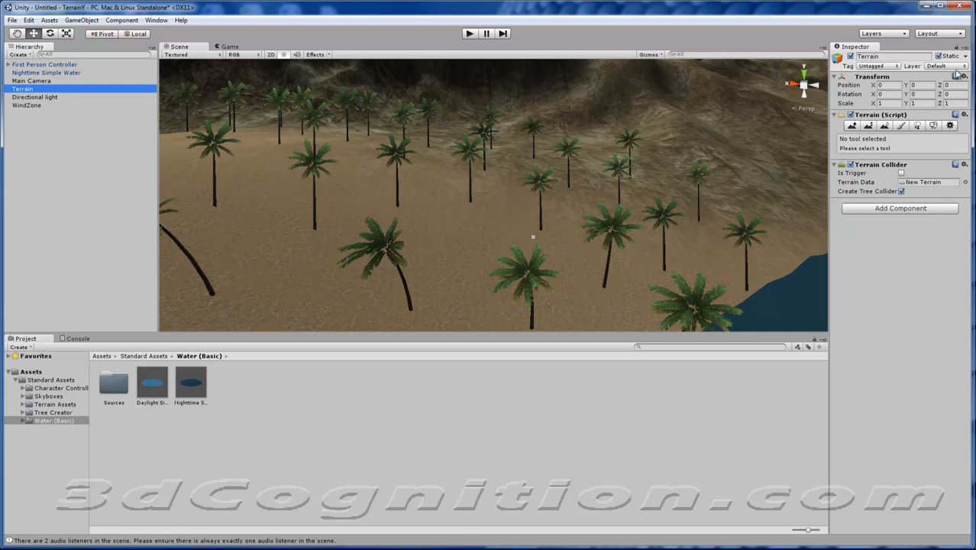
left_click(950, 127)
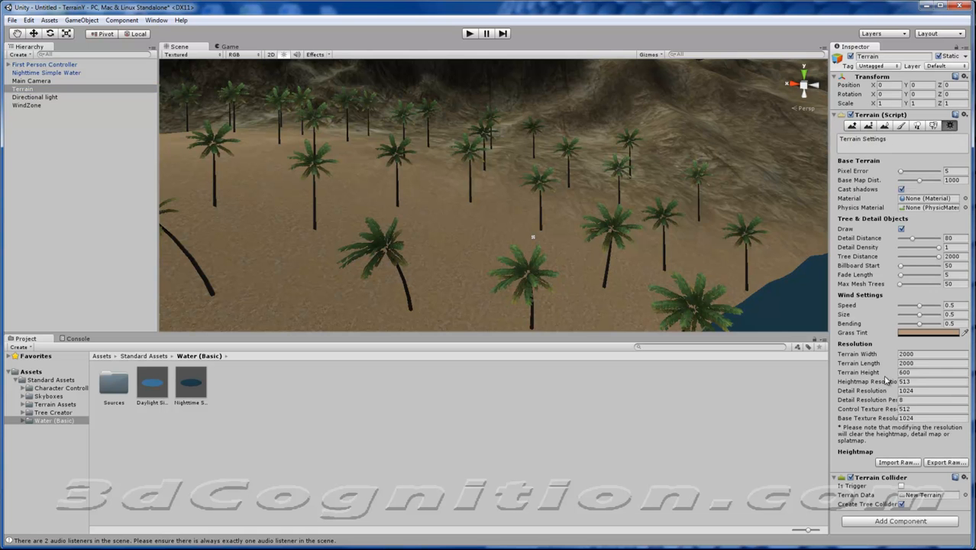
scroll(715, 314, "down", 10)
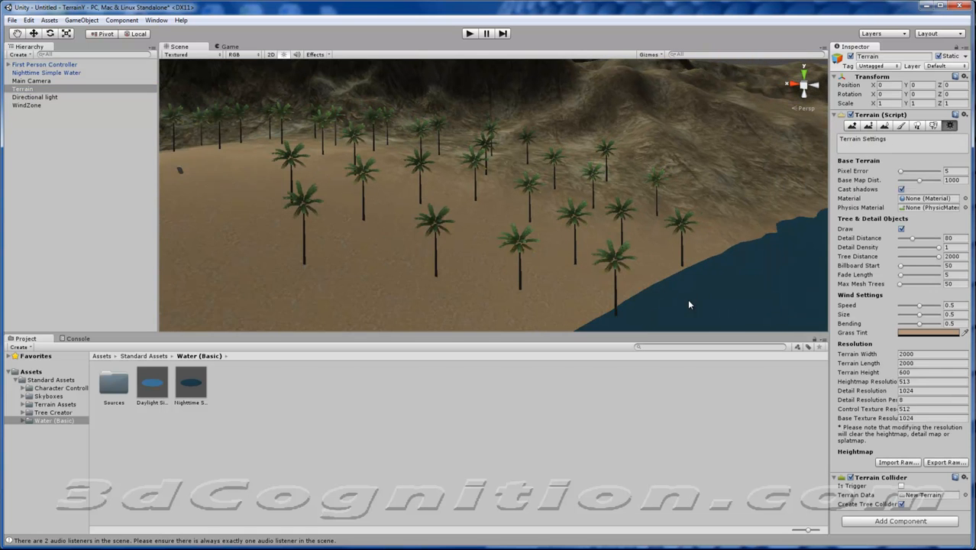
middle_click_drag(553, 254, 593, 293)
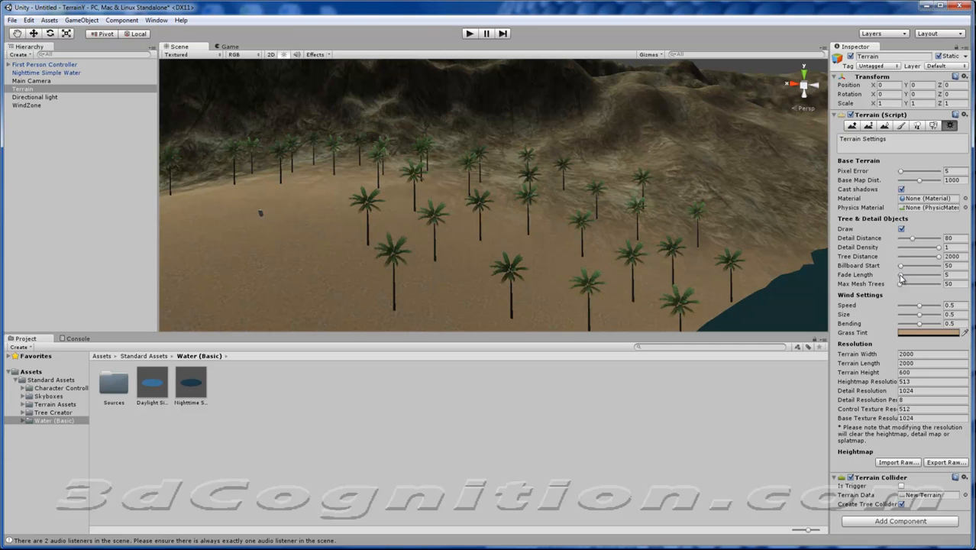
left_click_drag(901, 271, 900, 271)
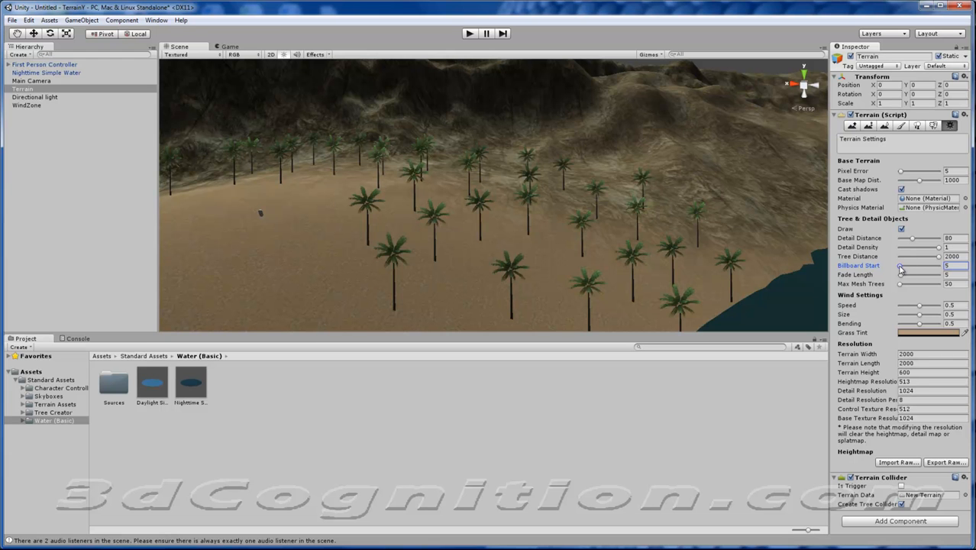
left_click_drag(902, 269, 905, 271)
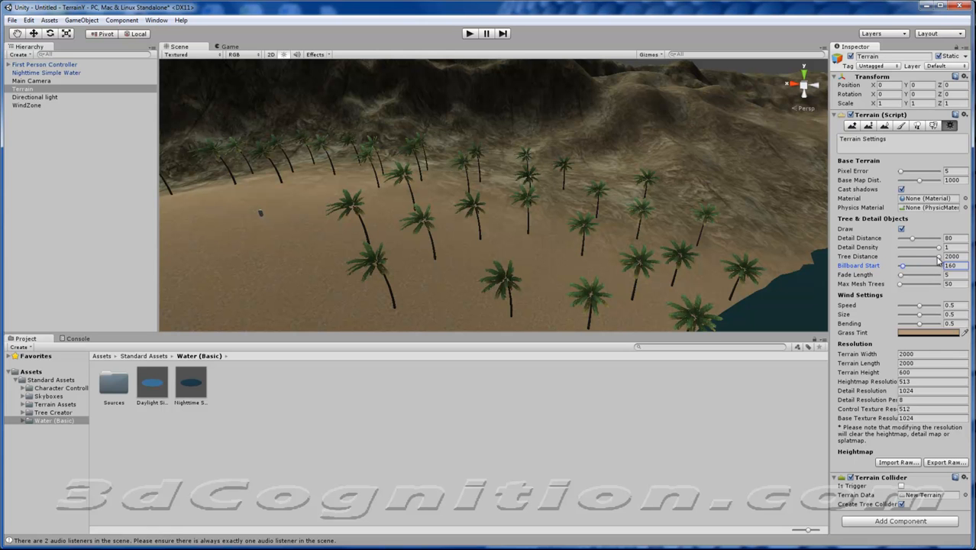
left_click_drag(939, 260, 915, 262)
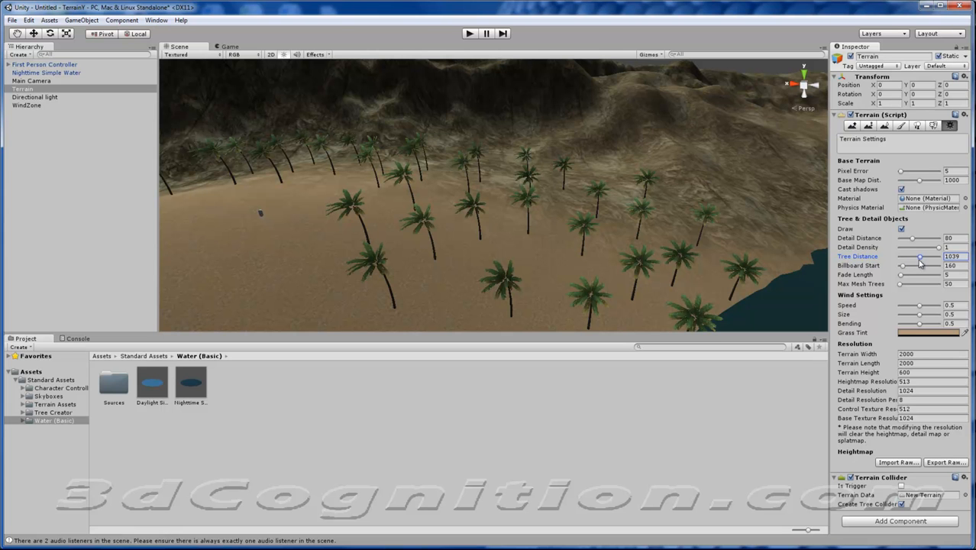
left_click_drag(920, 259, 916, 260)
Play-test the scene by walking along the beach to examine how the palms render and bend near and far.
left_click(467, 34)
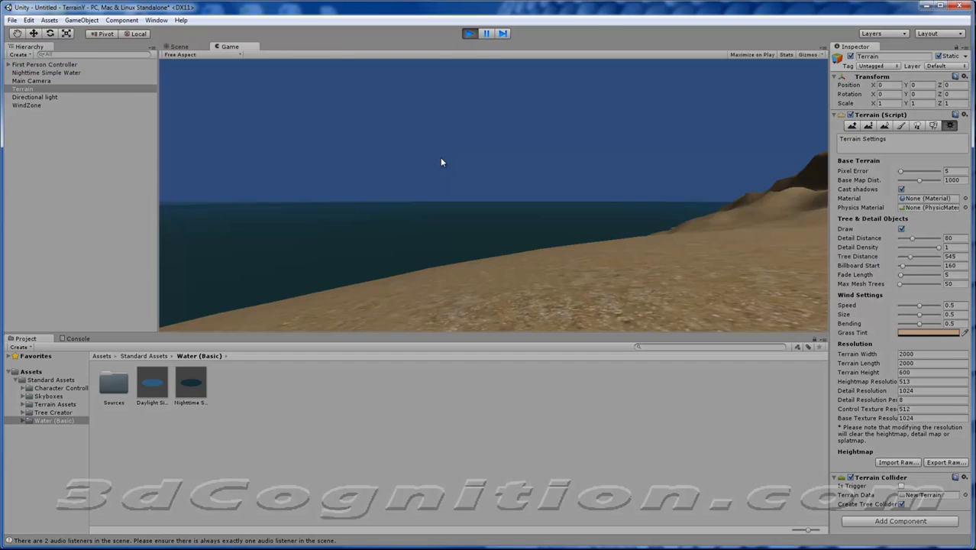
key("w")
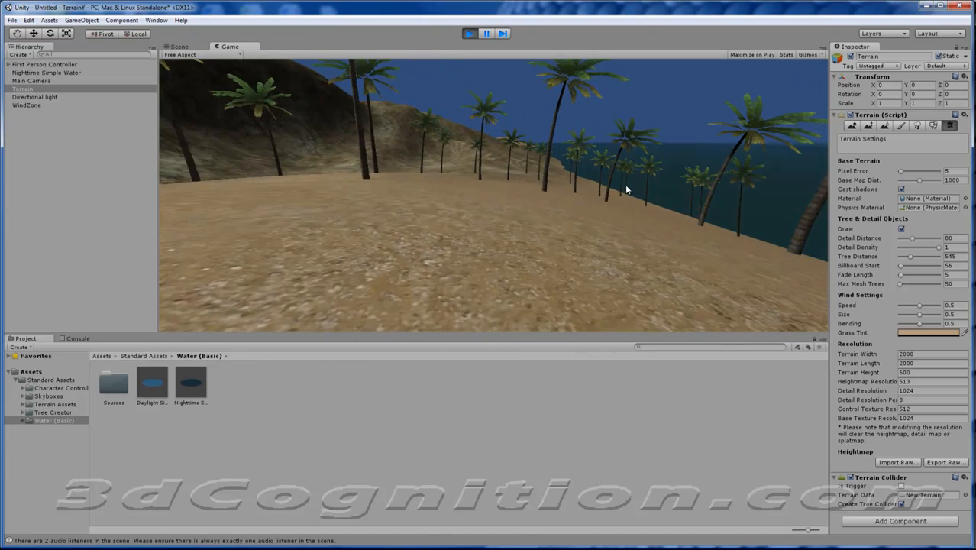
key("w")
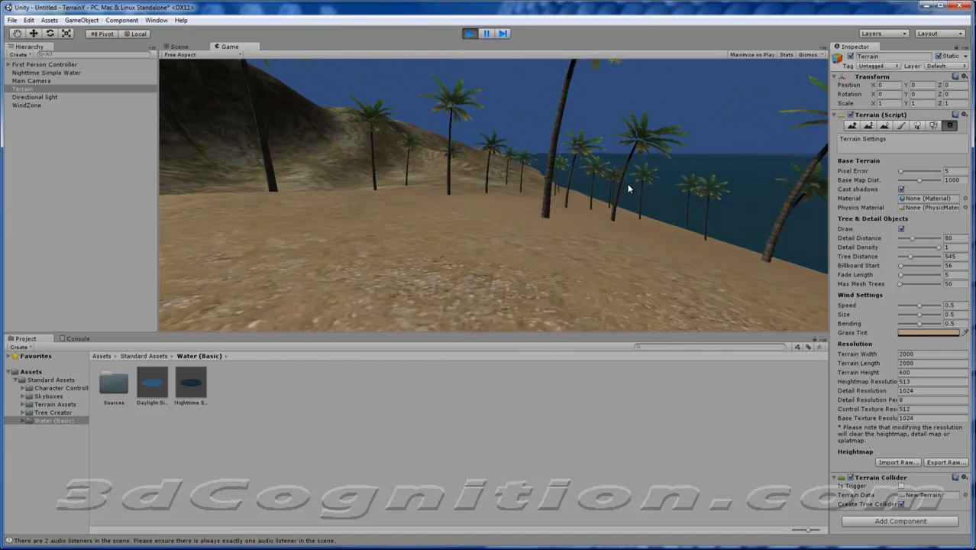
key("w")
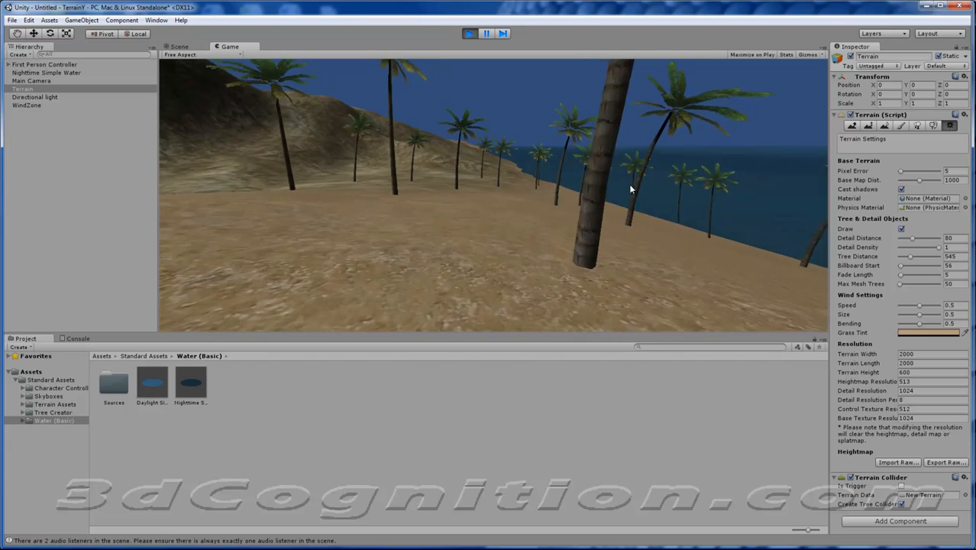
key("w")
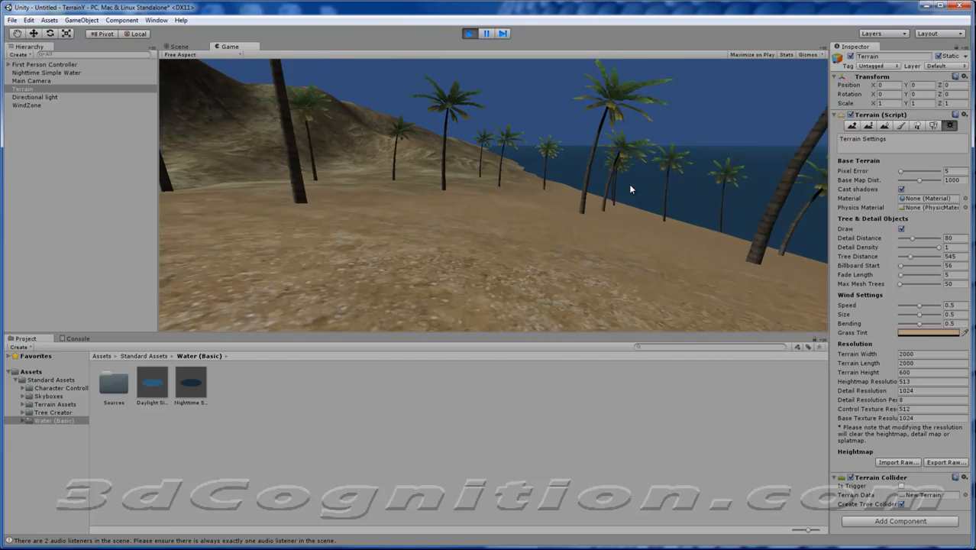
key("w")
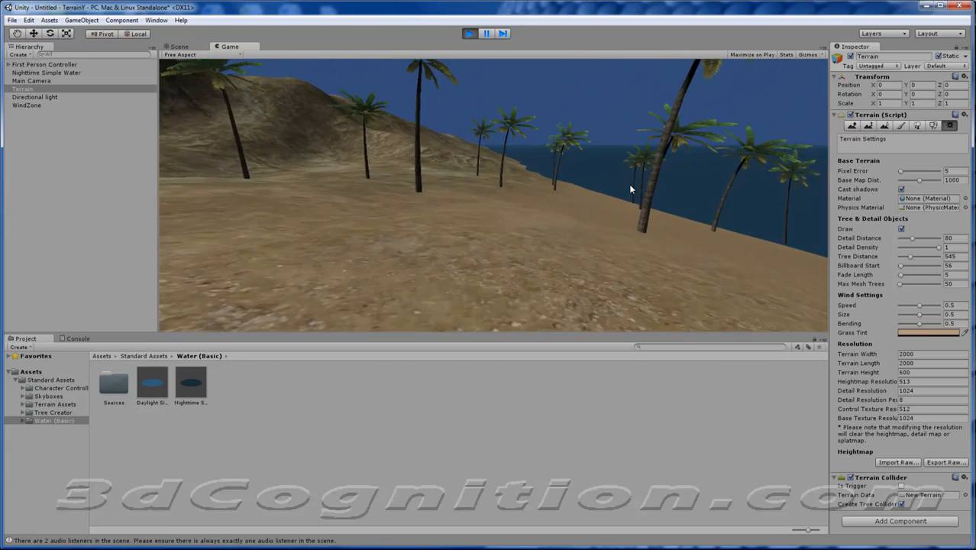
key("w")
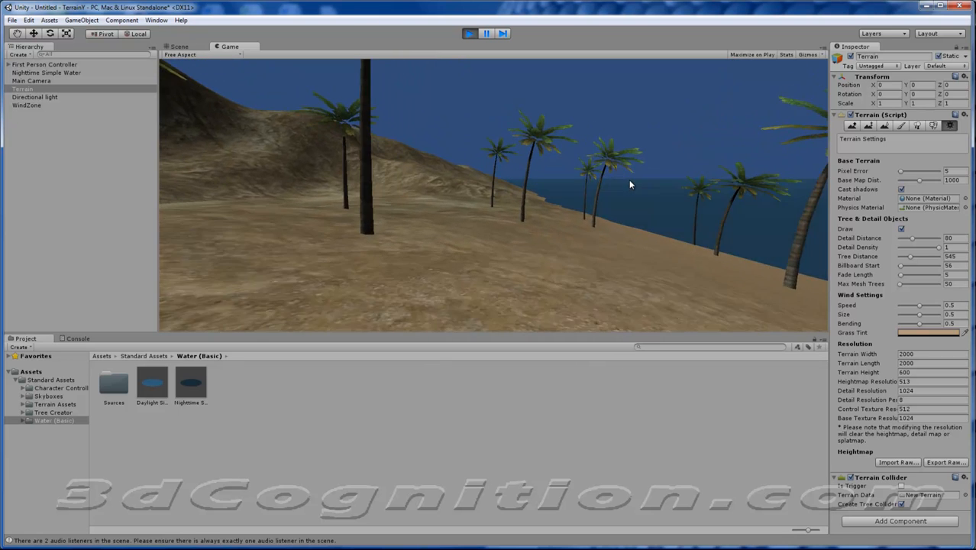
key("w")
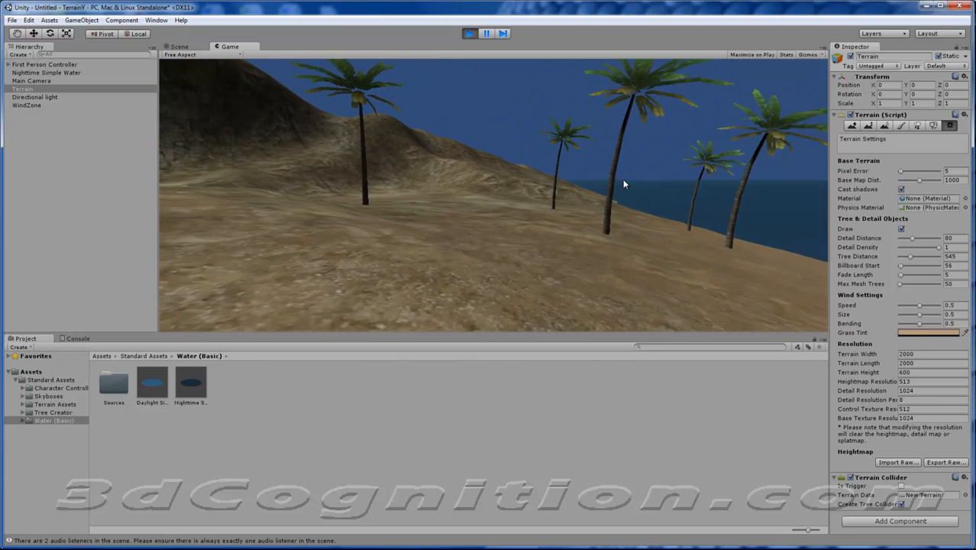
key("w")
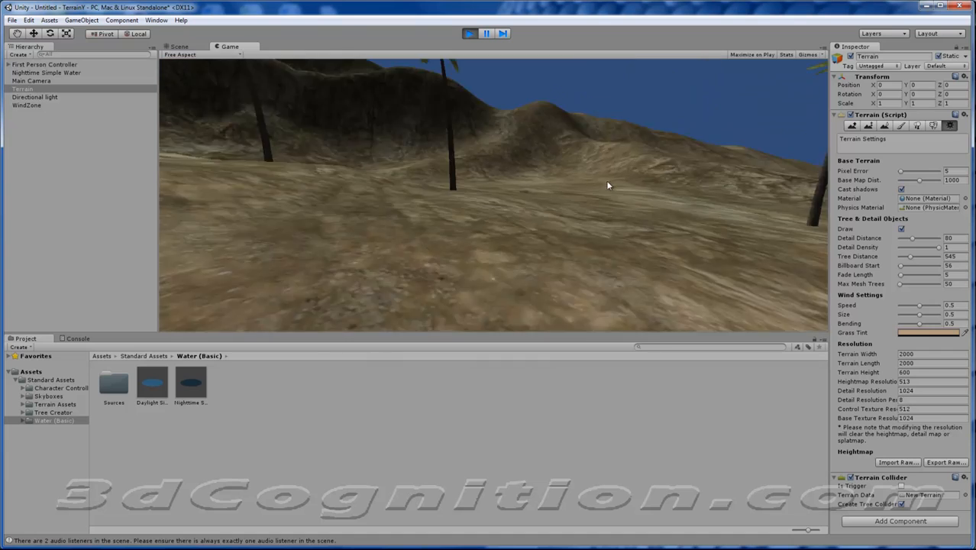
key("w")
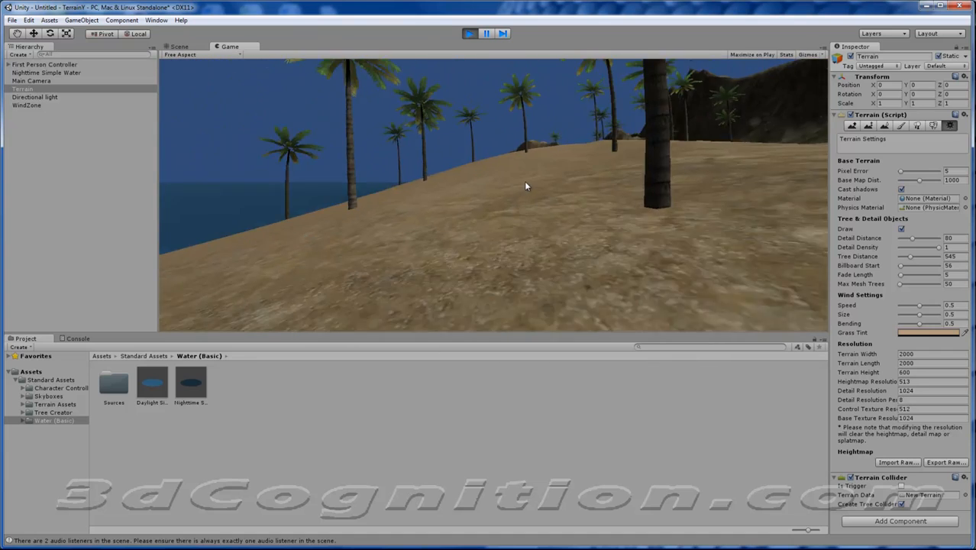
key("w")
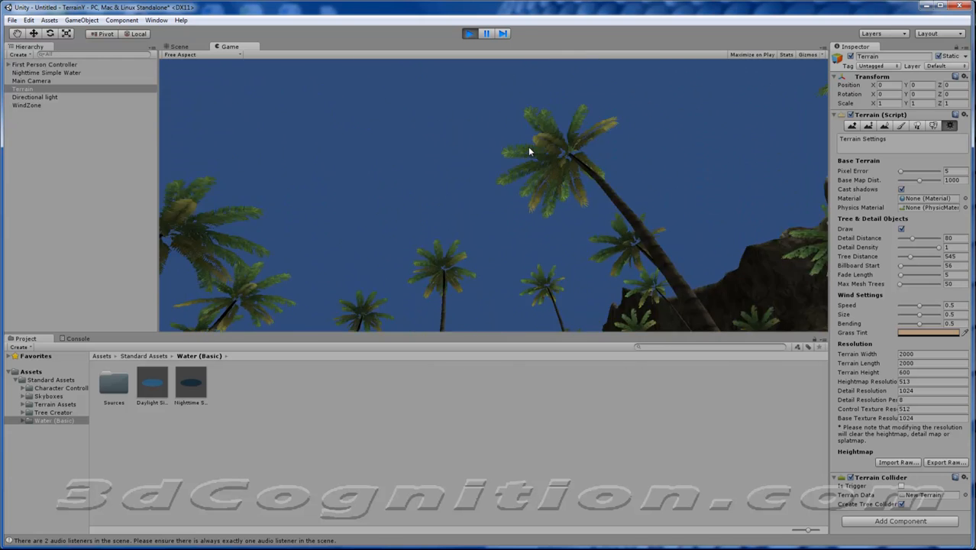
left_click(468, 35)
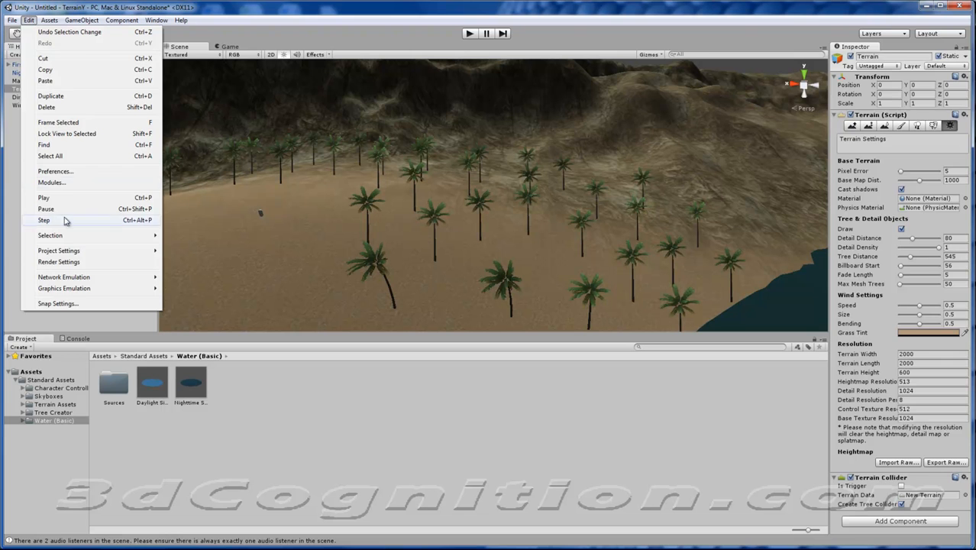
Assign Overcast2 Skybox as the skybox material in the render settings and preview the sky in play mode.
left_click(68, 262)
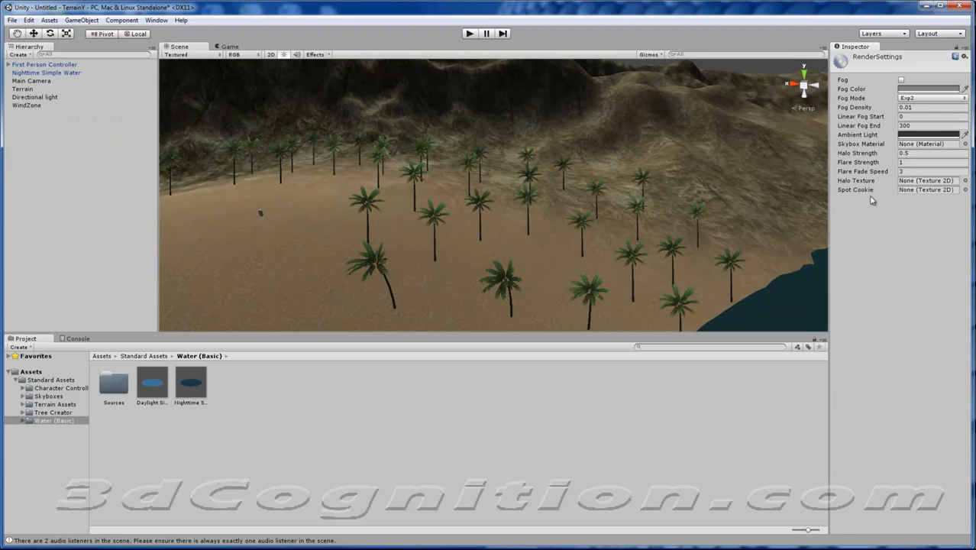
left_click(966, 144)
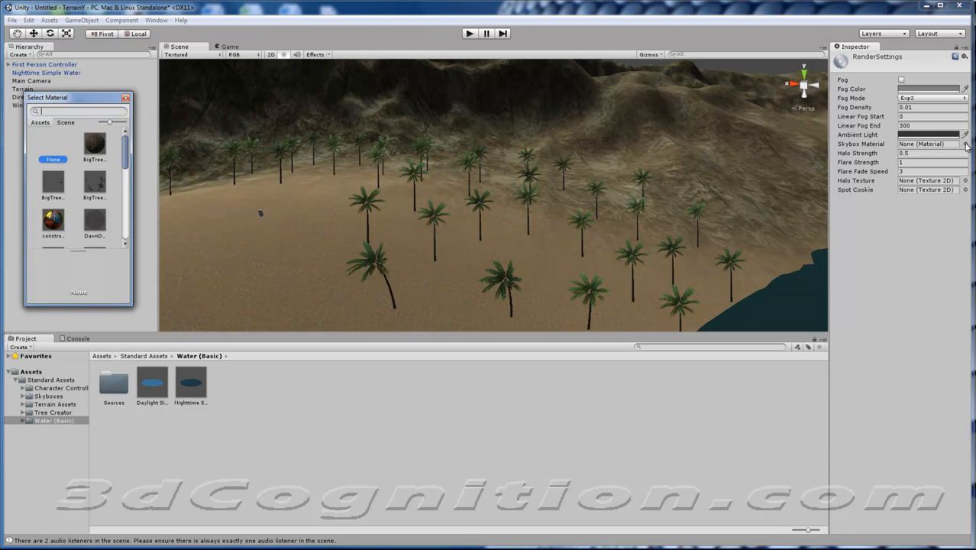
left_click_drag(126, 153, 125, 192)
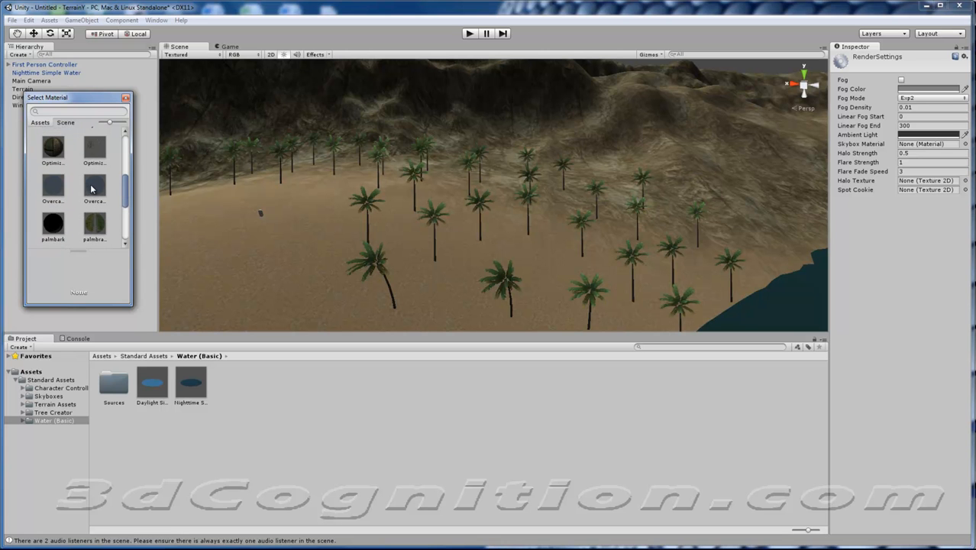
double_click(91, 189)
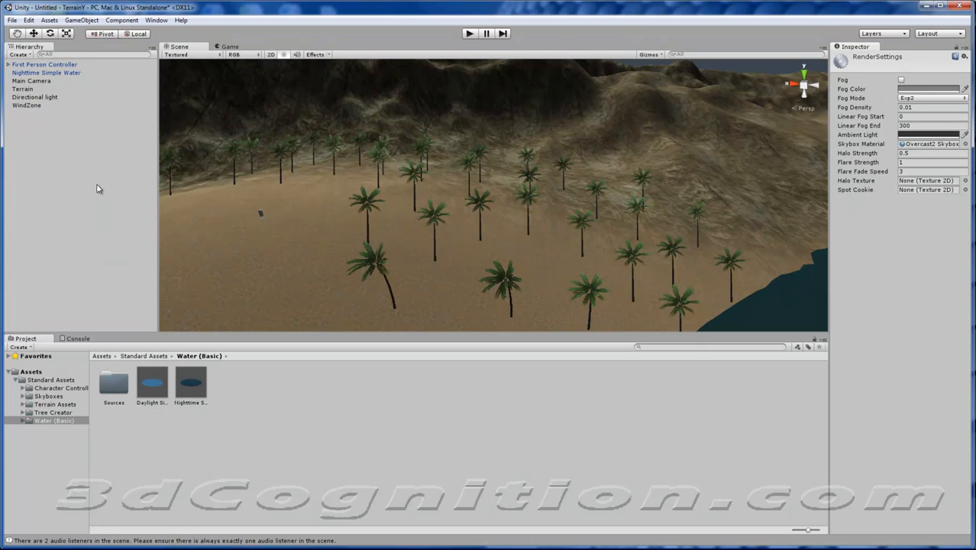
left_click(471, 33)
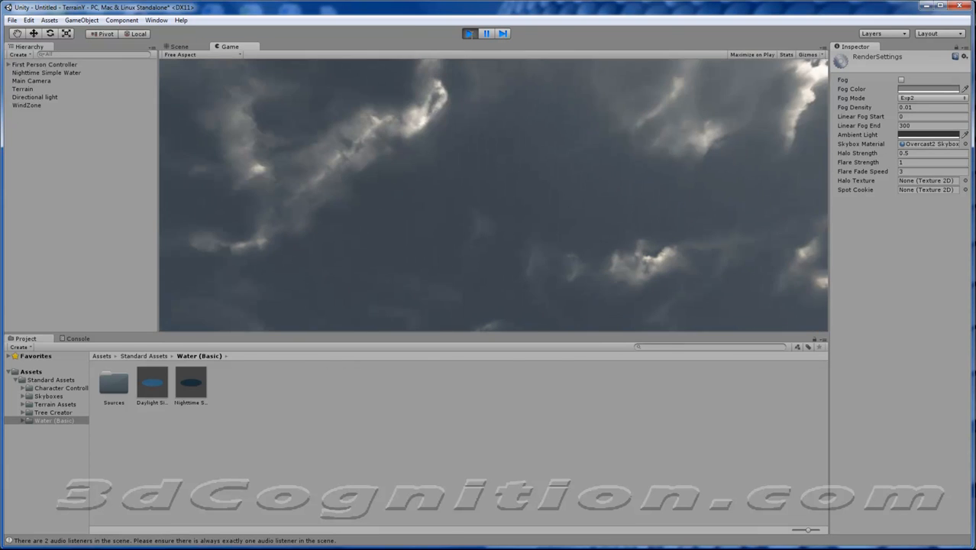
left_click(470, 34)
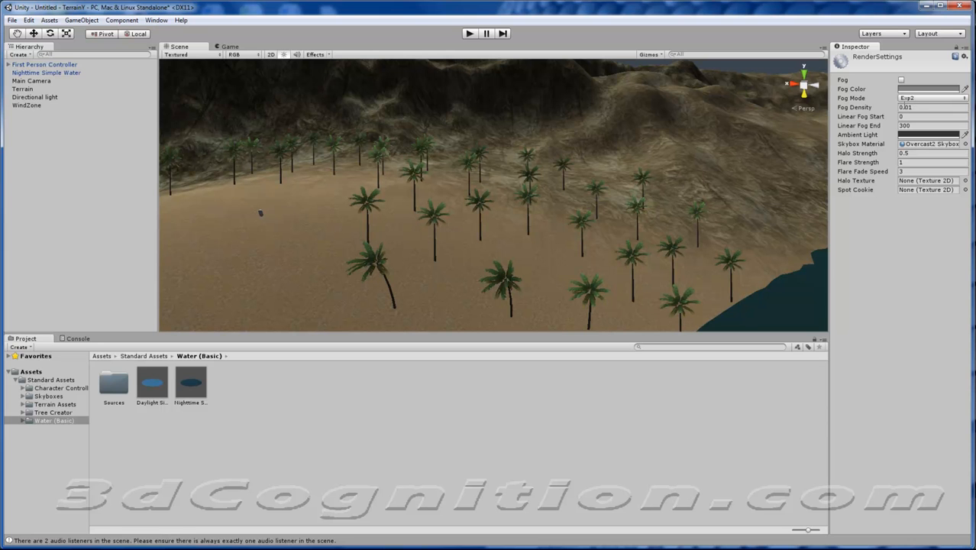
Set Linear Fog Start to 500 and Linear Fog End to 1000, and enable fog in the render settings.
left_click(907, 117)
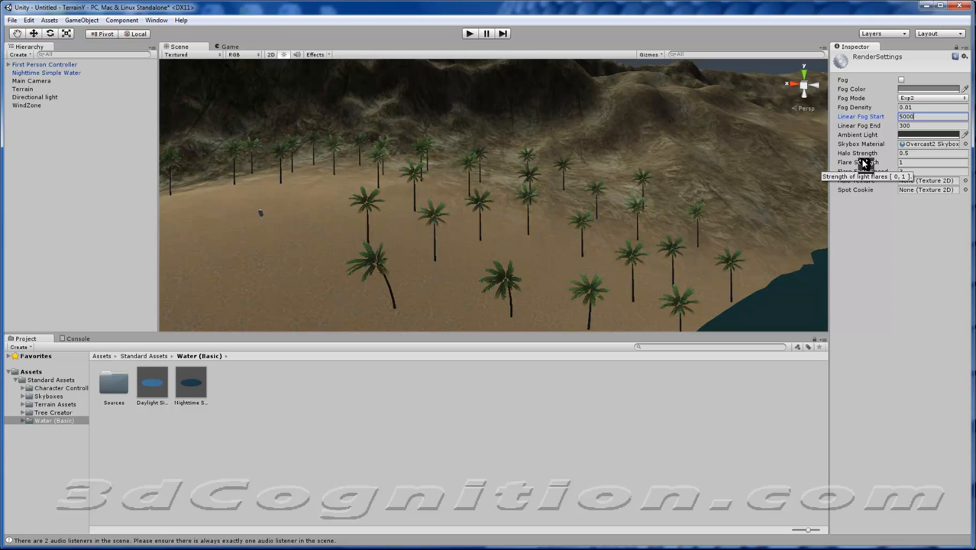
key("BackSpace")
key("BackSpace")
key("BackSpace")
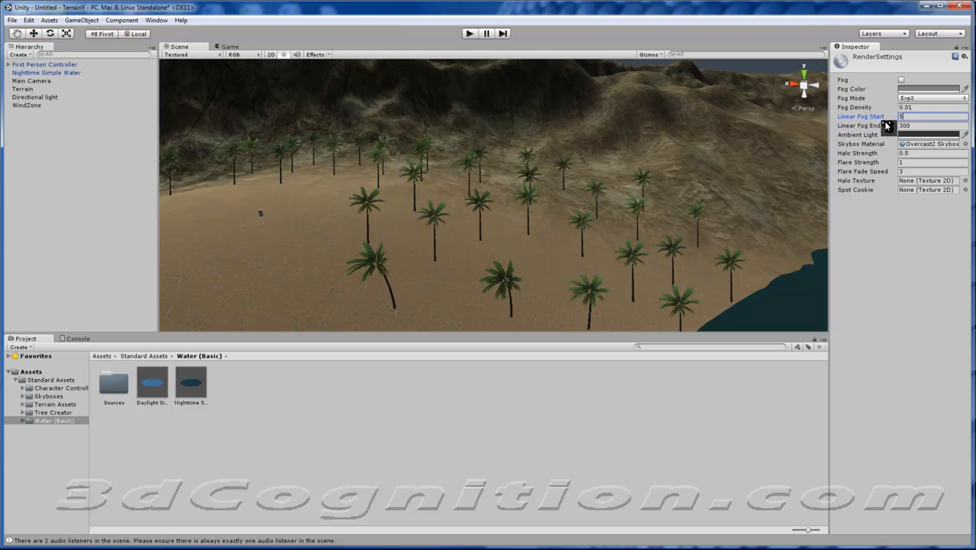
left_click(917, 126)
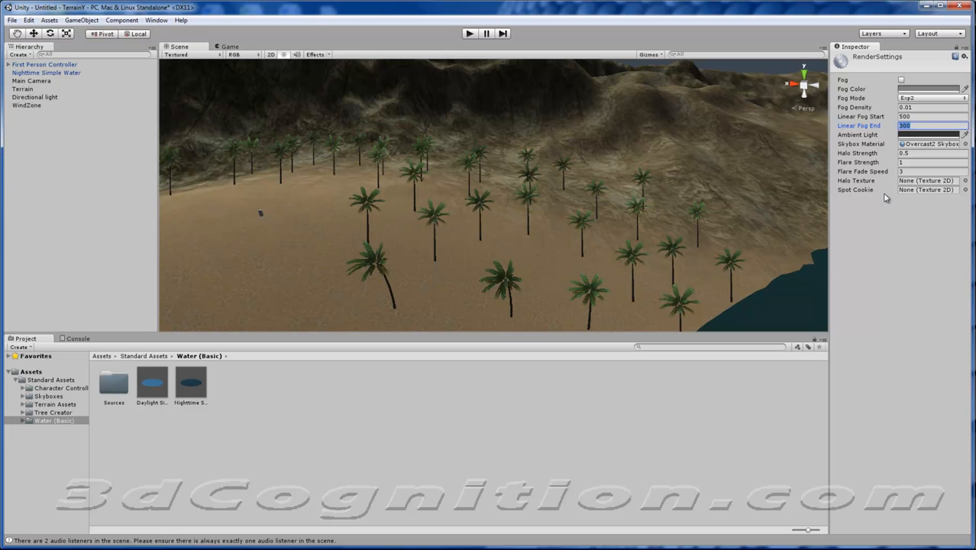
type("1000")
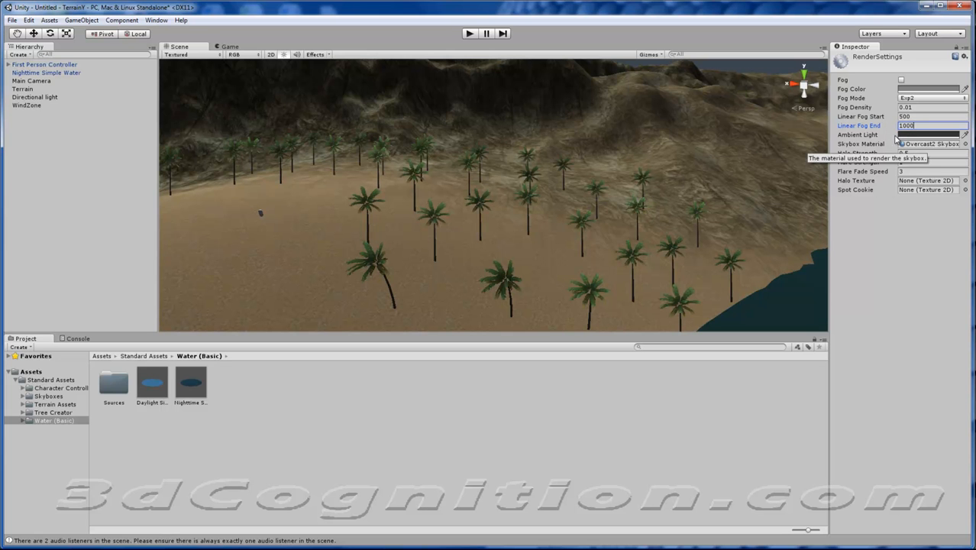
left_click(902, 80)
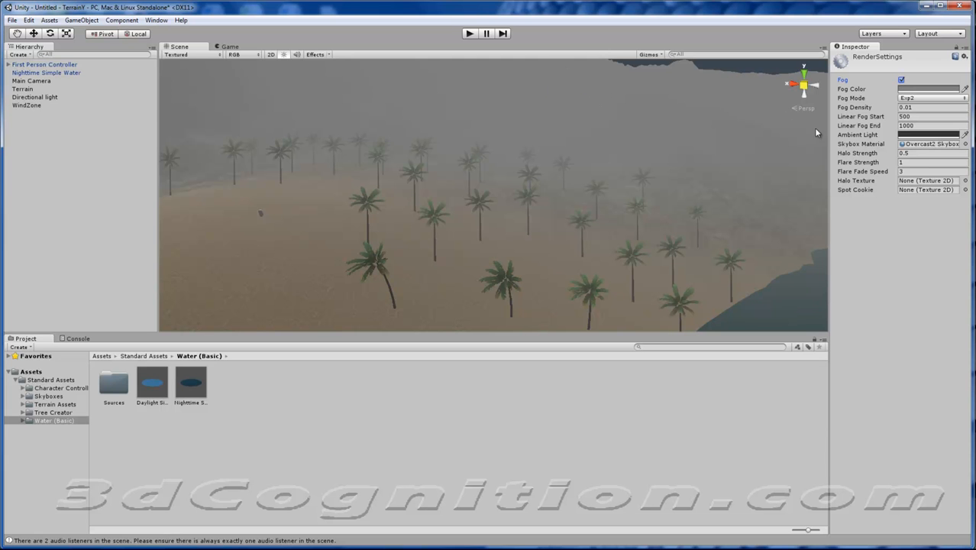
Thin out the scene's fog by setting Fog Density to 0.002.
left_click(912, 108)
type("0.0")
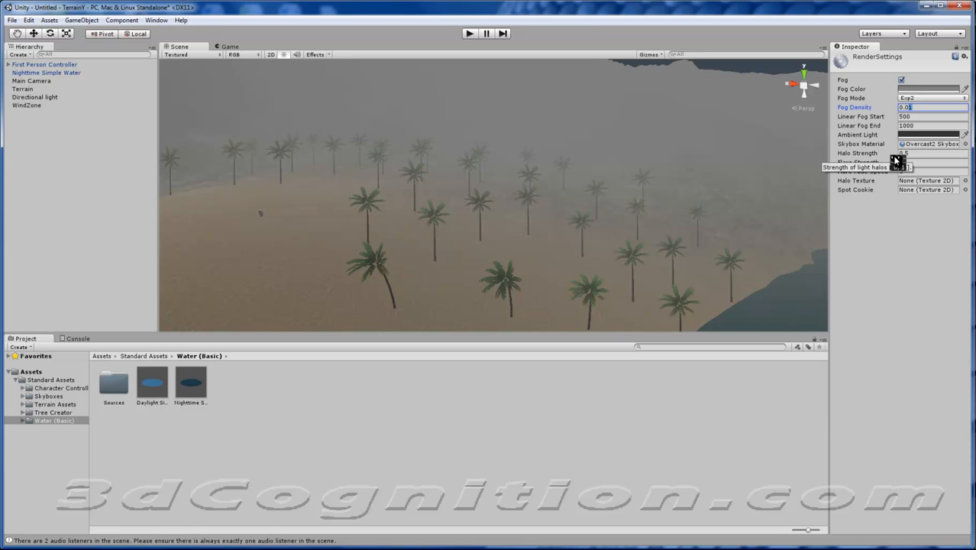
type("05")
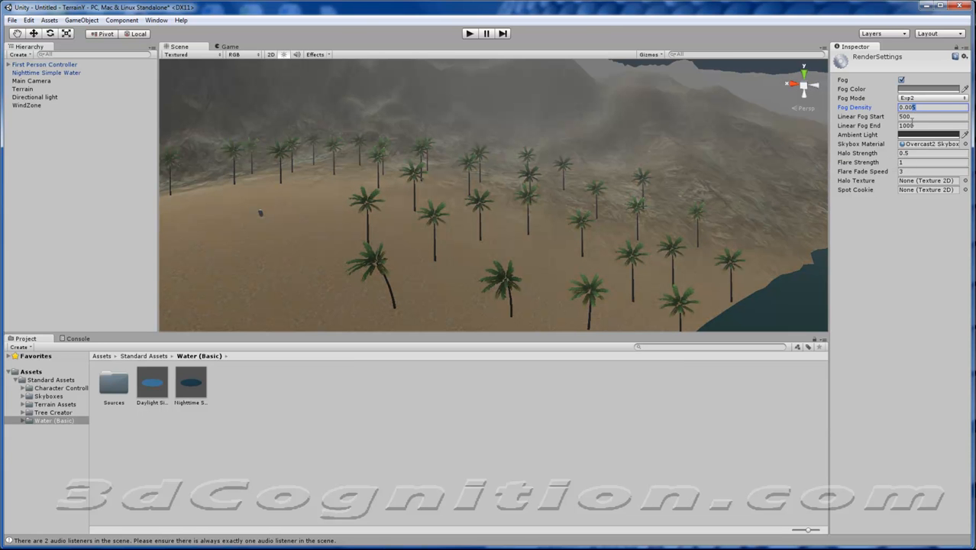
type("2")
Play-test the scene to examine the fog and overcast sky.
key("ctrl+p")
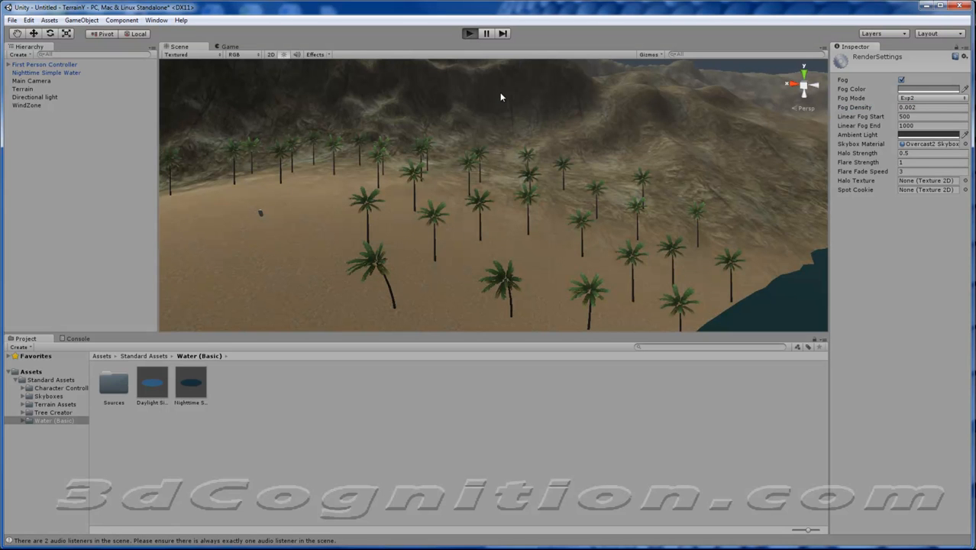